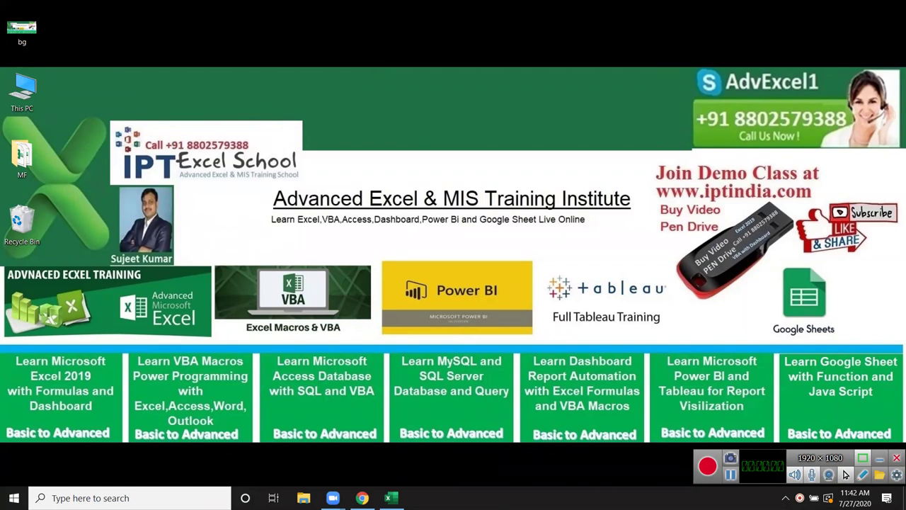
Step: Restore the blank Book1 workbook and return to cell A1 of Sheet1
left_click(388, 498)
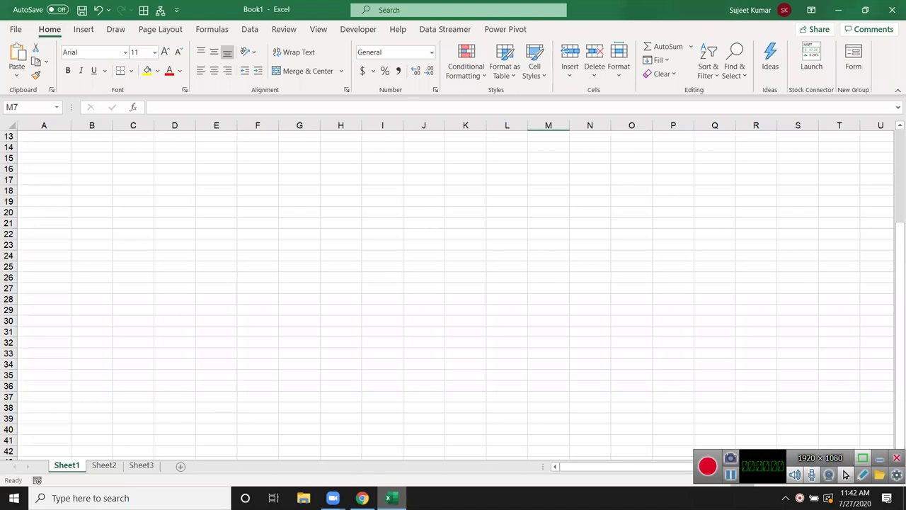
left_click(481, 203)
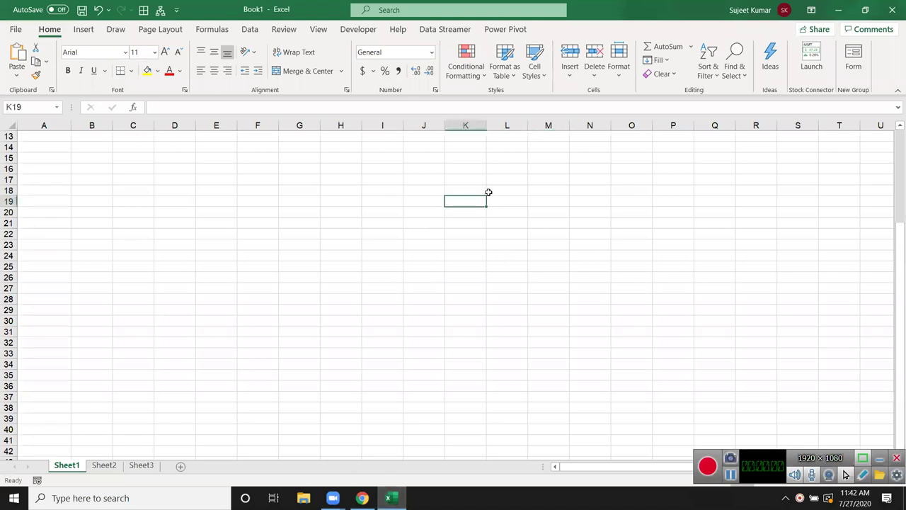
left_click(32, 146)
scroll(32, 145, "up", 3)
scroll(31, 145, "up", 1)
left_click(39, 138)
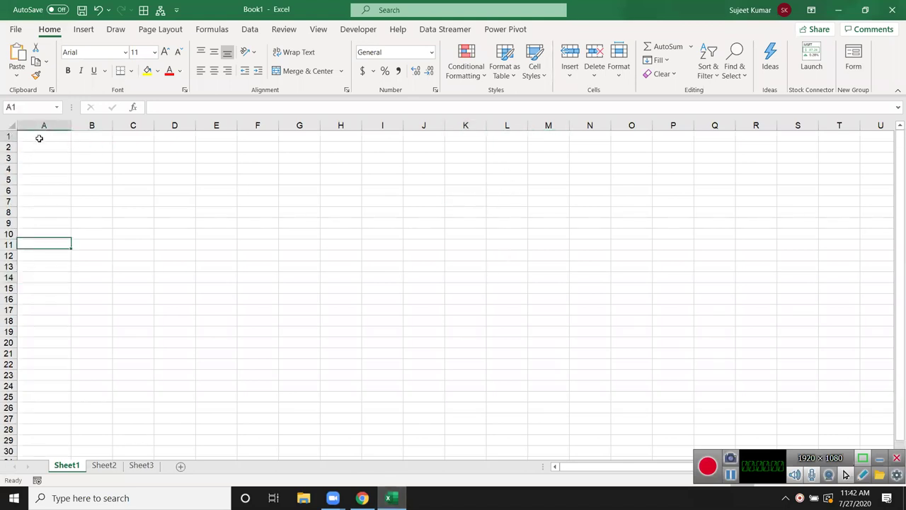
Step: Try opening the recent workbook Jun and dismiss its missing-file error
left_click(15, 31)
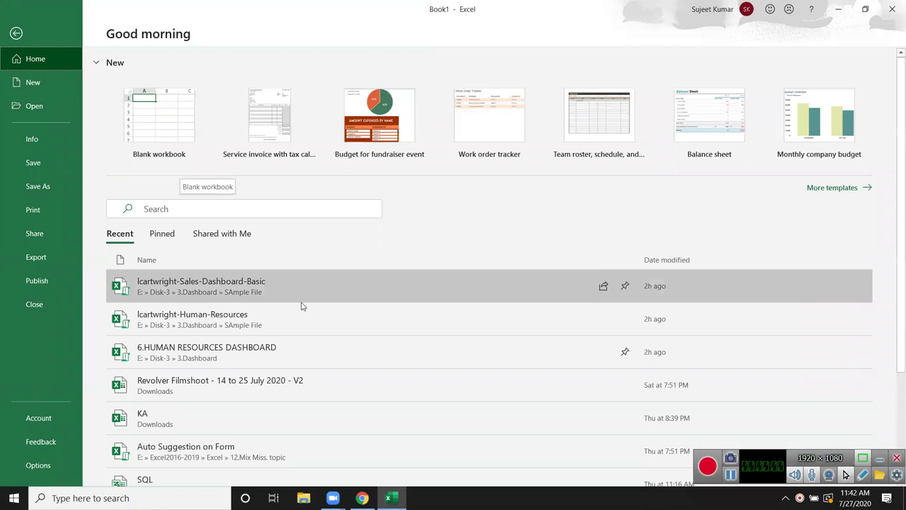
scroll(345, 413, "down", 1)
scroll(345, 414, "down", 1)
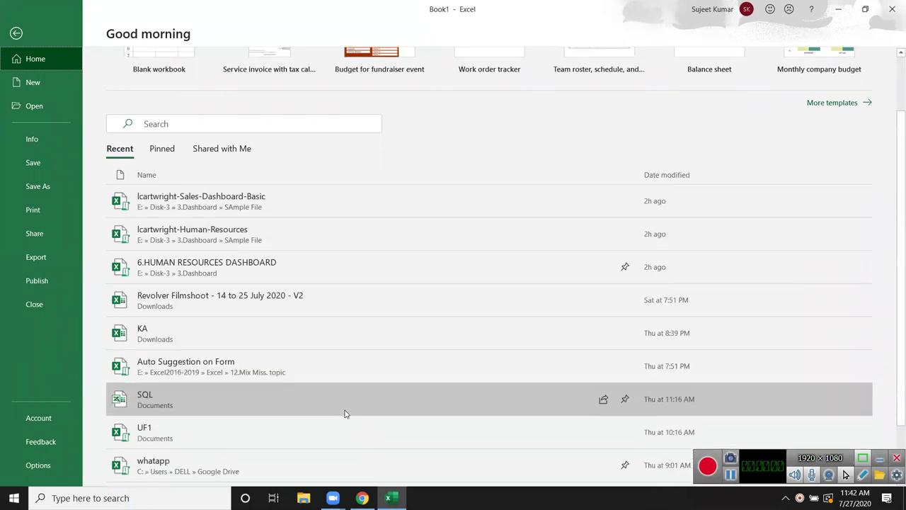
scroll(345, 412, "down", 2)
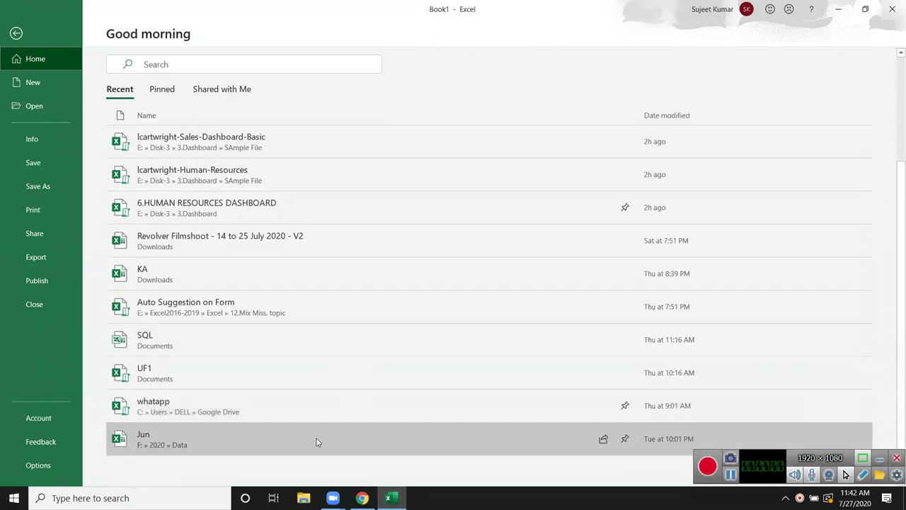
left_click(317, 438)
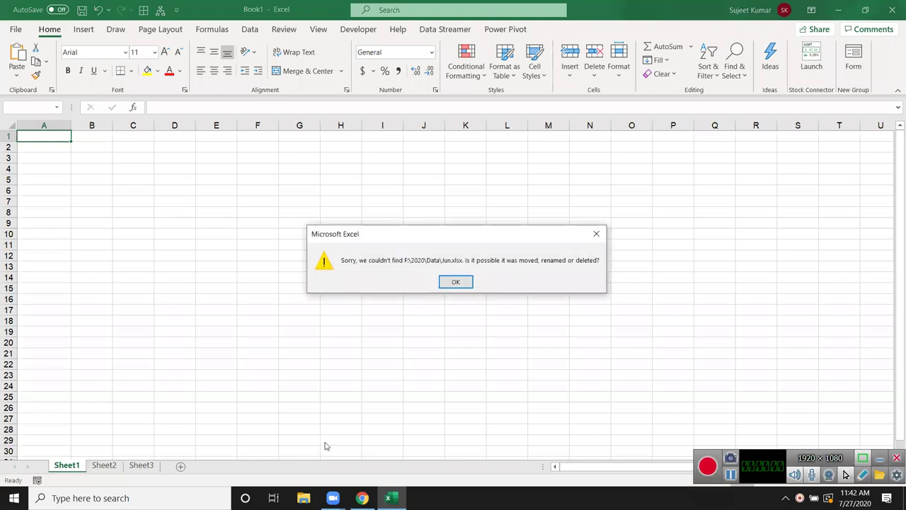
left_click(457, 282)
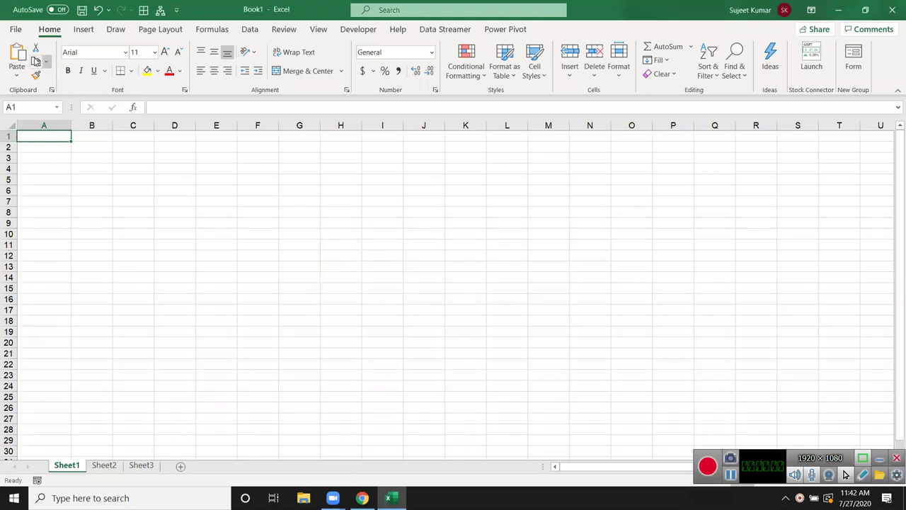
Step: Open the DataP workbook from the full workbook list
left_click(16, 29)
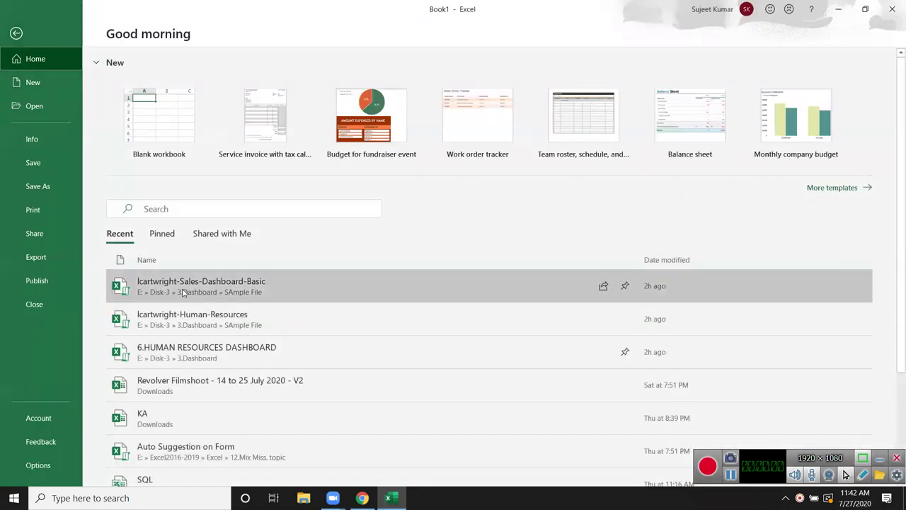
scroll(184, 293, "down", 3)
left_click(43, 112)
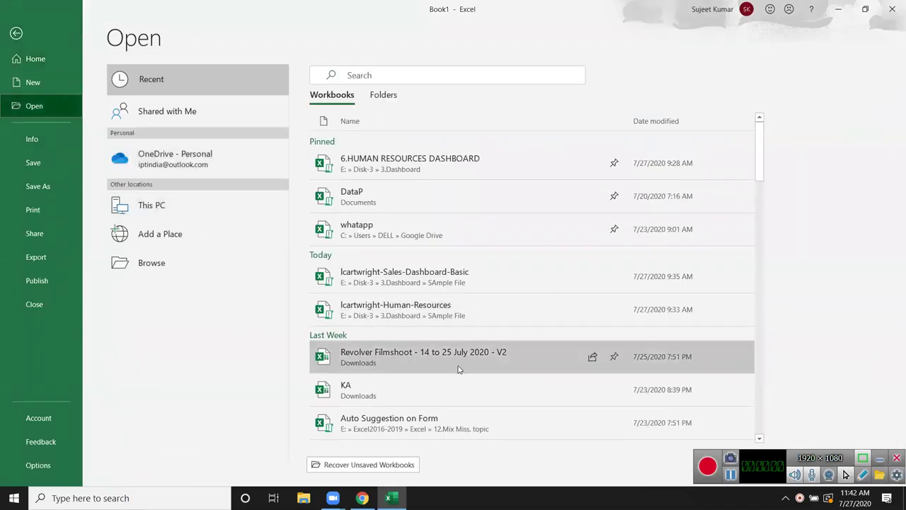
left_click(401, 202)
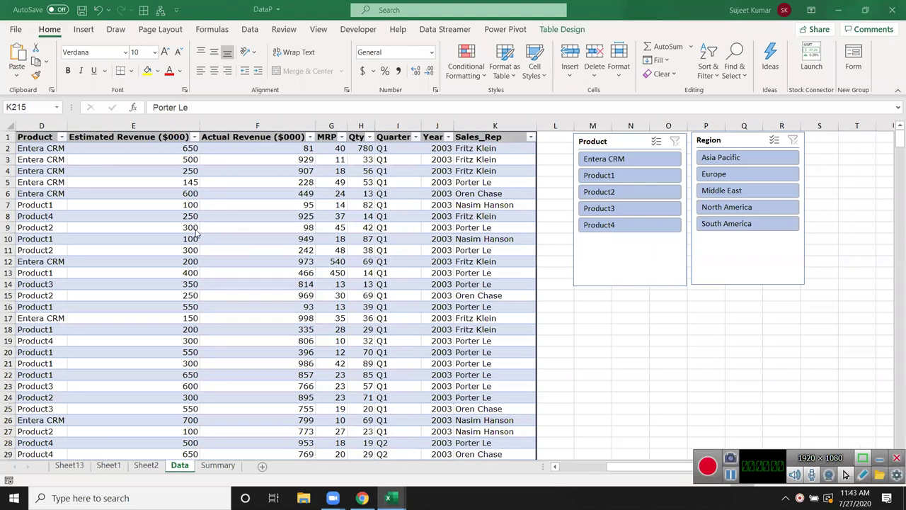
Step: Copy columns A through K of the sales table
left_click(70, 169)
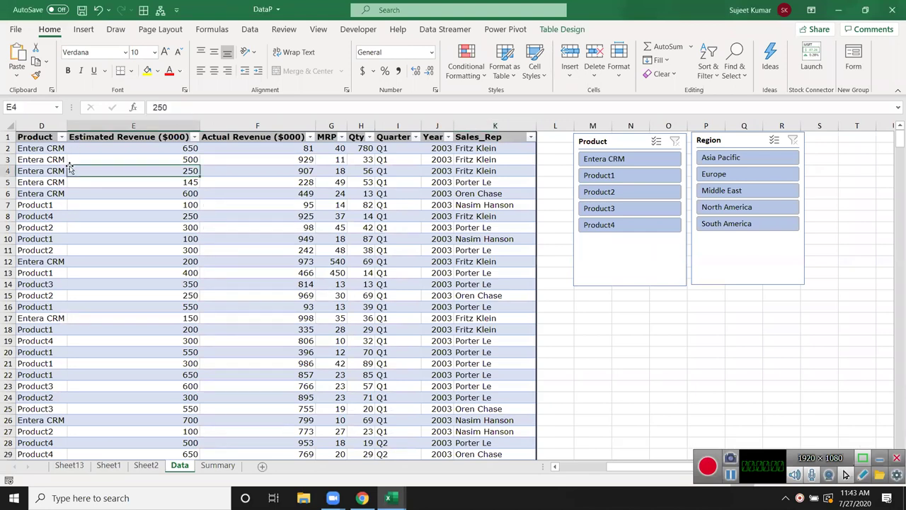
key("Left")
key("Left")
key("Left")
key("Left")
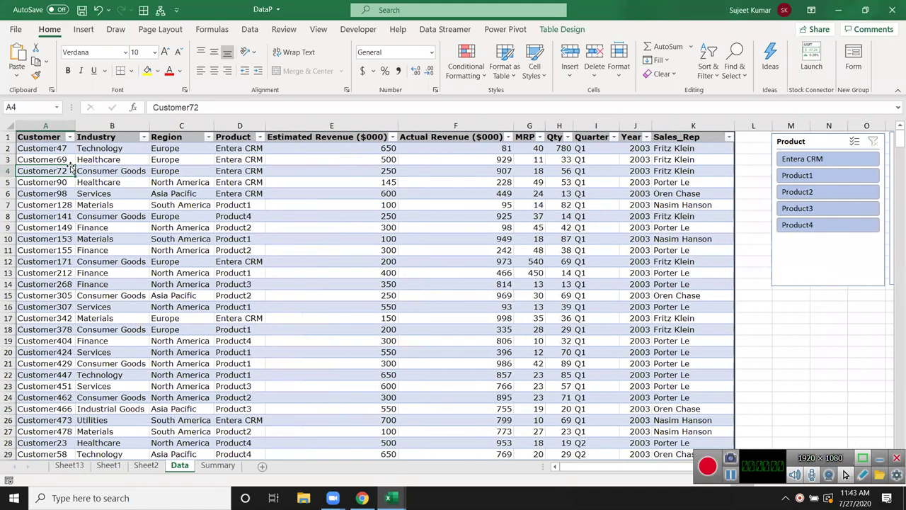
mouse_move(46, 125)
left_mouse_down()
mouse_move(568, 160)
mouse_move(729, 159)
left_mouse_up()
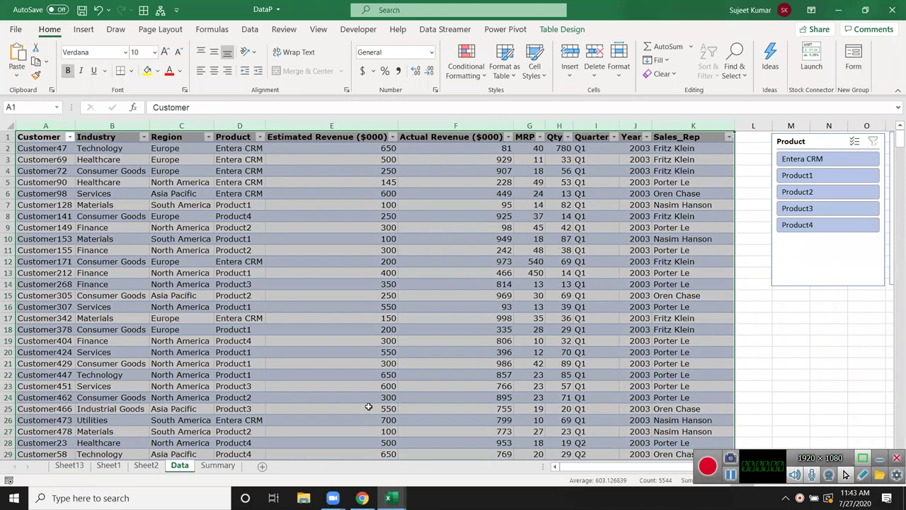
key("ctrl+c")
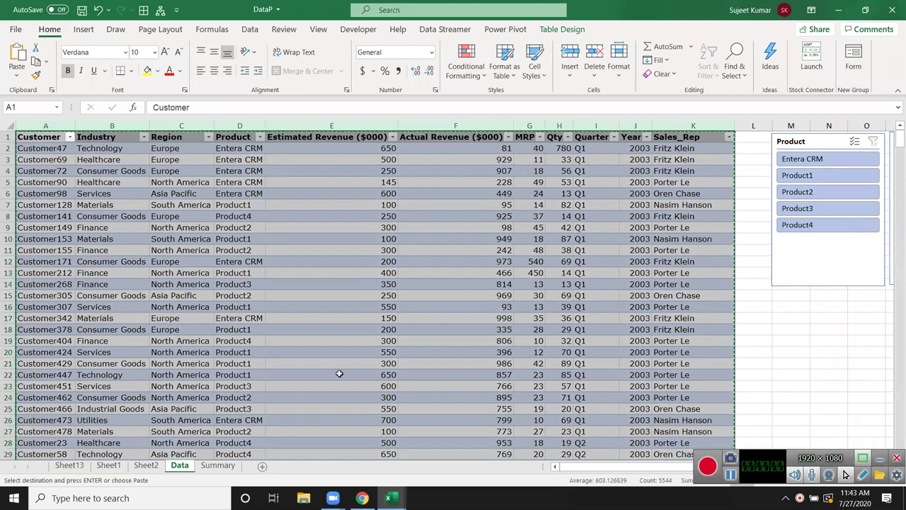
Step: Paste the copied columns as plain values into a new sheet and autofit column A
left_click(262, 466)
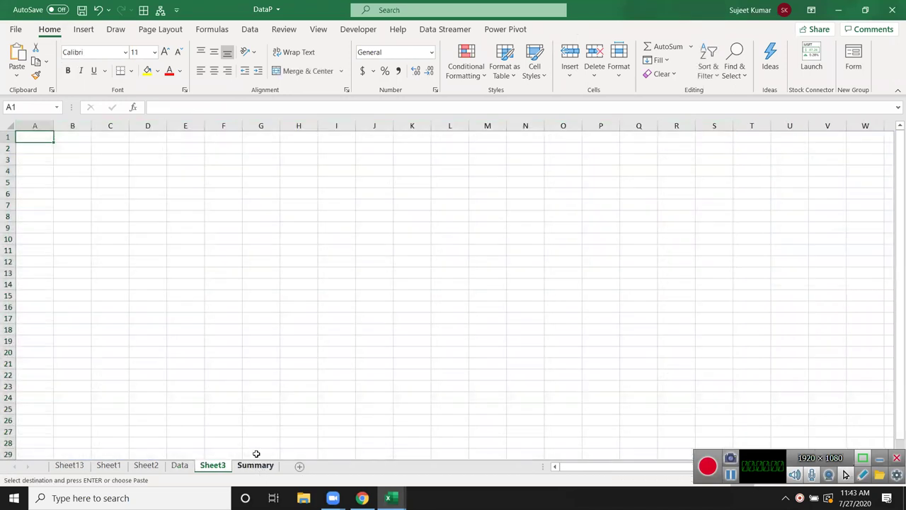
left_click(17, 75)
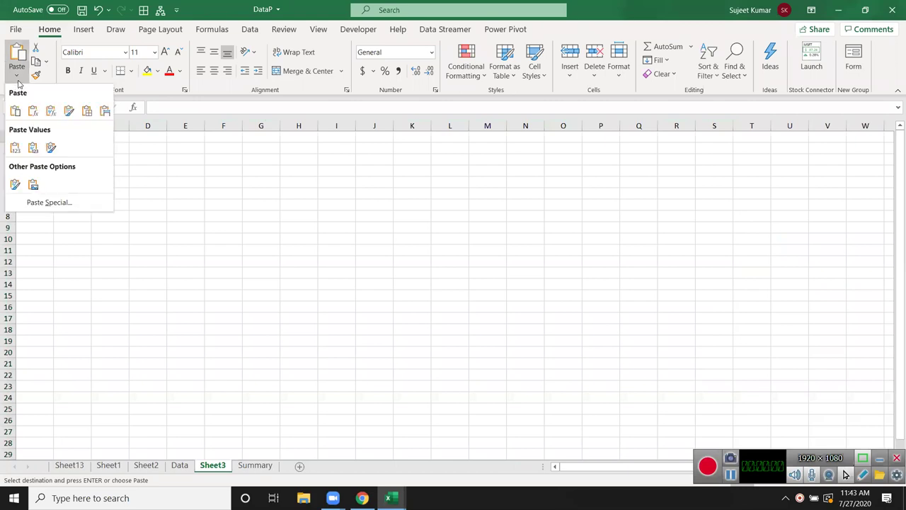
left_click(15, 147)
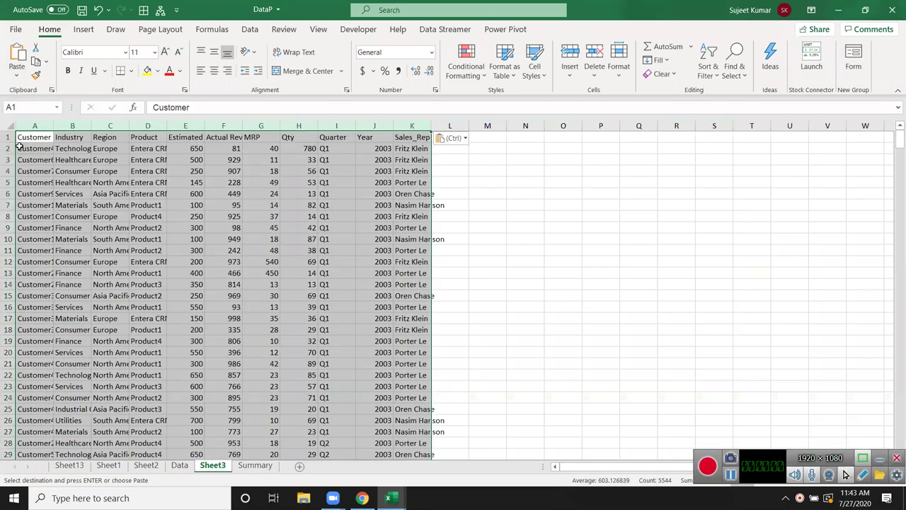
left_click(129, 160)
double_click(53, 126)
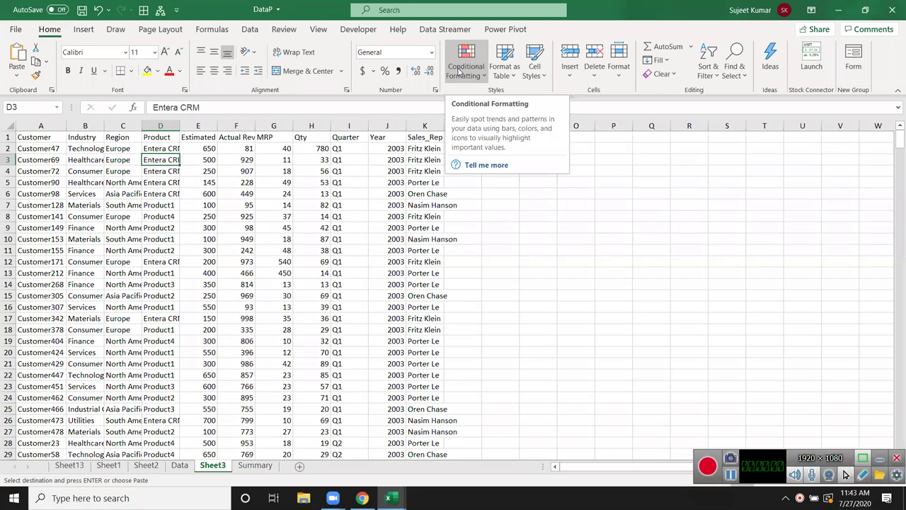
Step: Change the outlier Qty value 780 in H2 to 95
left_click(323, 159)
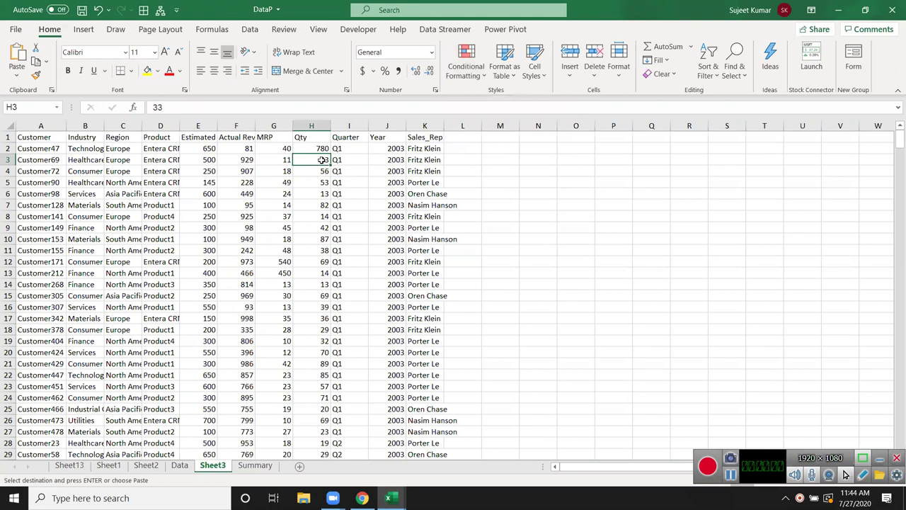
scroll(337, 375, "down", 4)
scroll(338, 375, "down", 5)
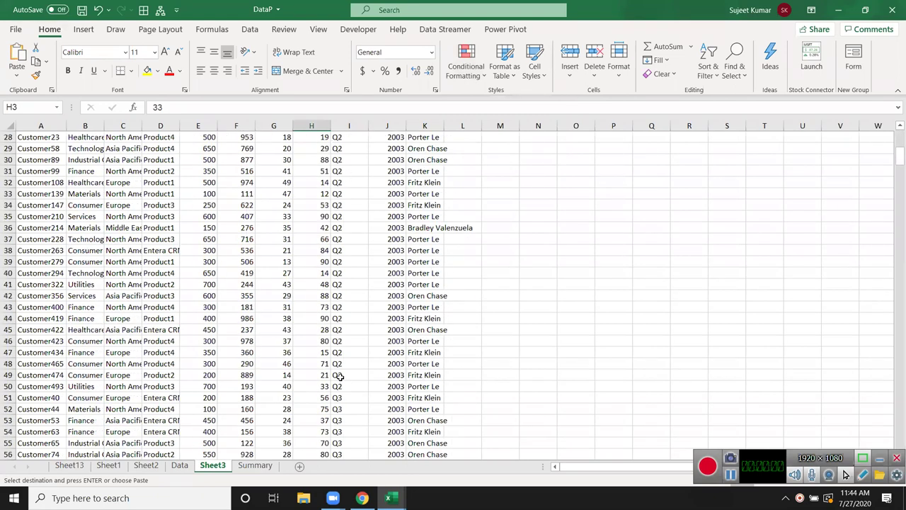
scroll(338, 375, "up", 9)
left_click(308, 149)
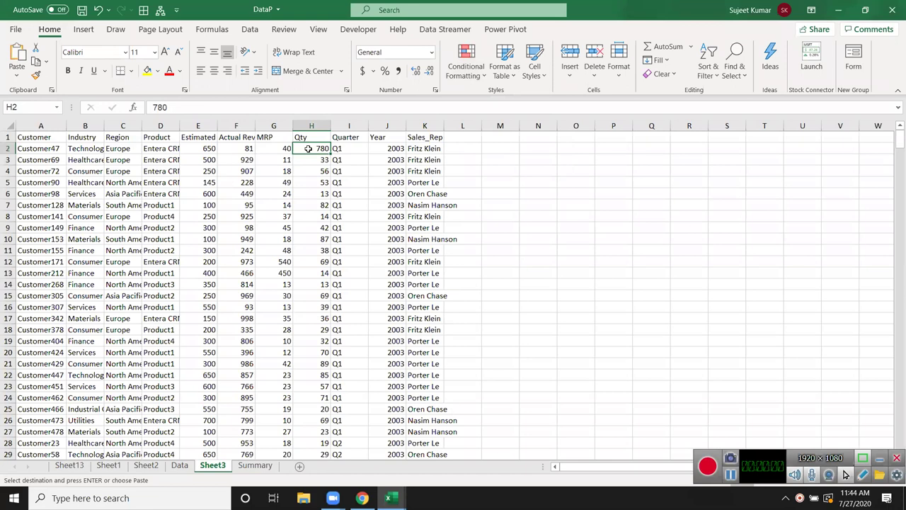
key("ctrl+z")
left_click(366, 228)
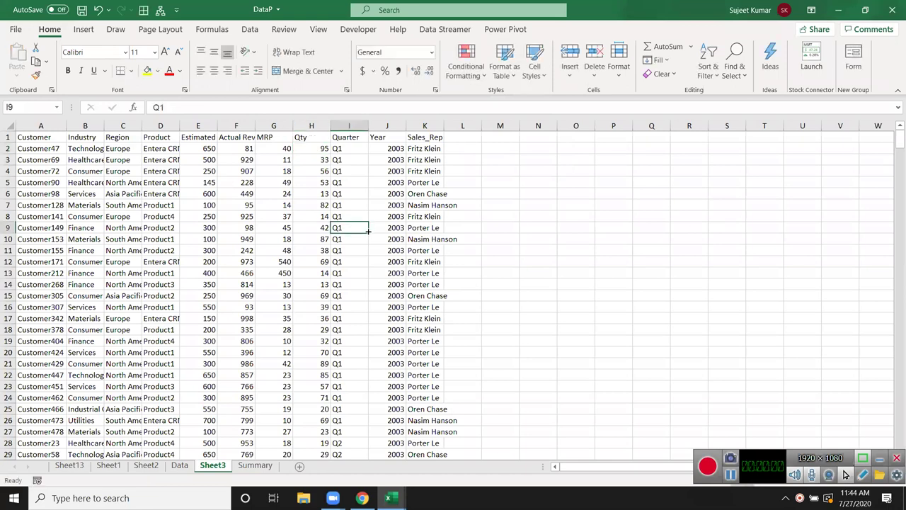
Step: Check the remaining Qty values down column H
scroll(367, 231, "down", 7)
scroll(368, 230, "down", 3)
scroll(367, 234, "up", 5)
scroll(367, 237, "up", 3)
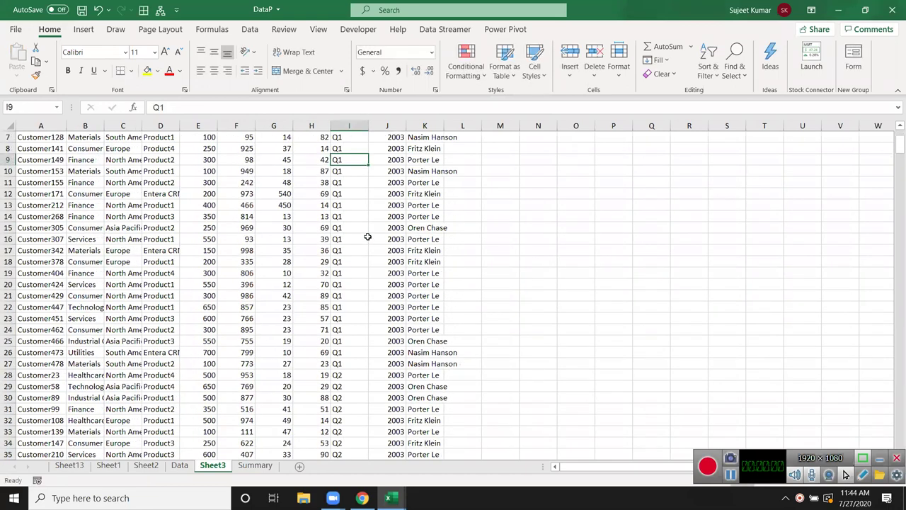
scroll(367, 236, "up", 2)
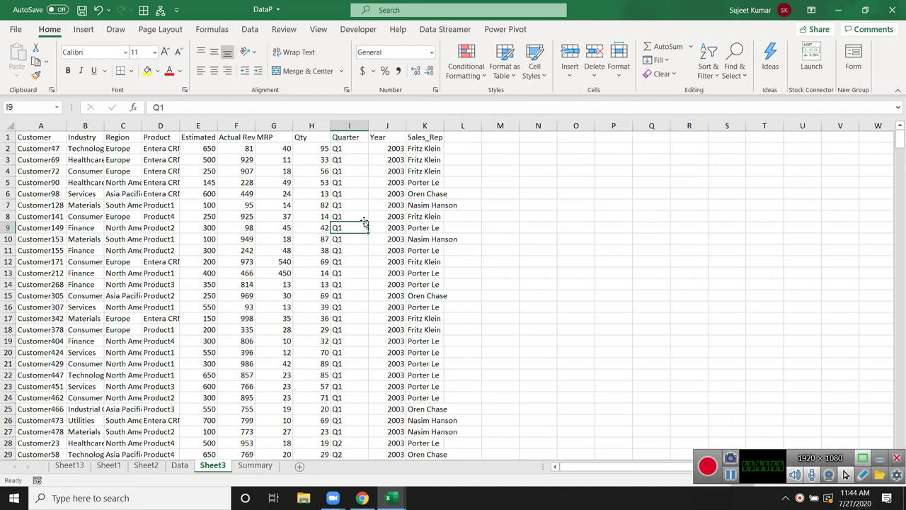
left_click(318, 160)
left_click(317, 204)
left_click(320, 252)
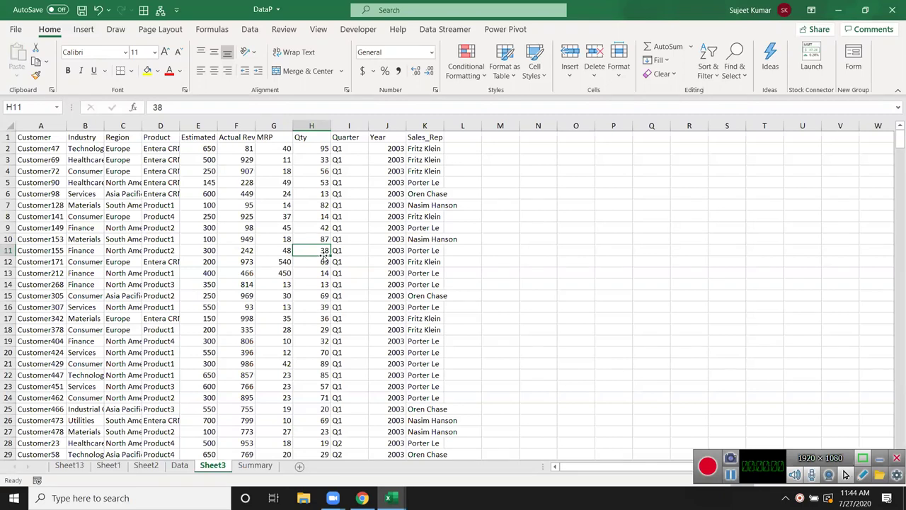
Step: Fill Qty cells H2 (95) and H7 (82) with yellow
left_click(311, 126)
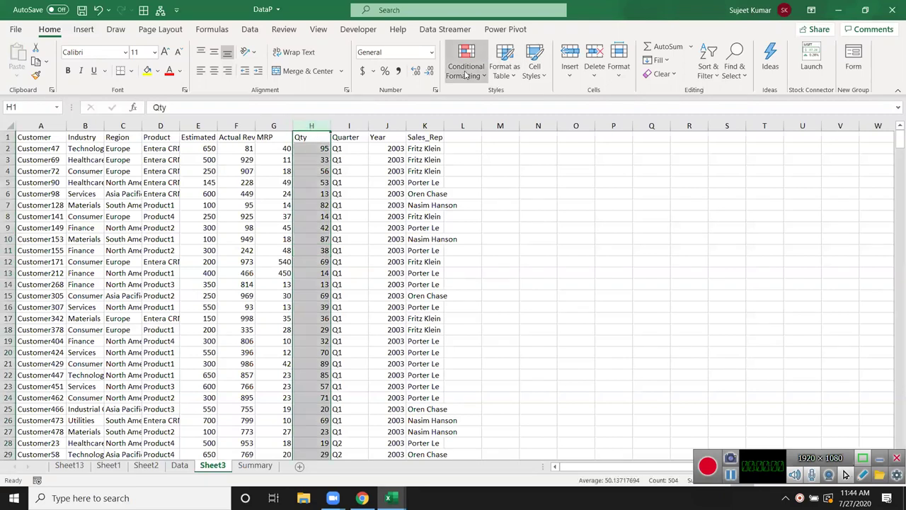
left_click(319, 148)
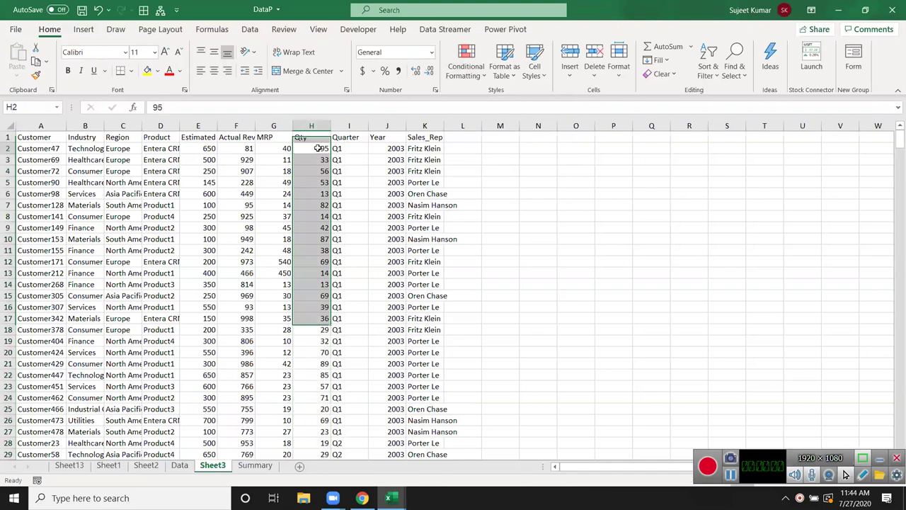
left_click(318, 148)
left_click(147, 70)
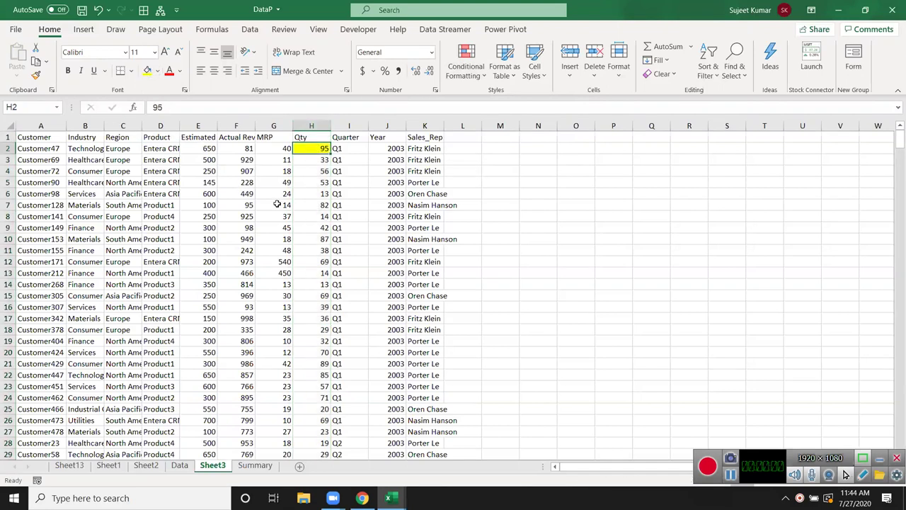
left_click(323, 207)
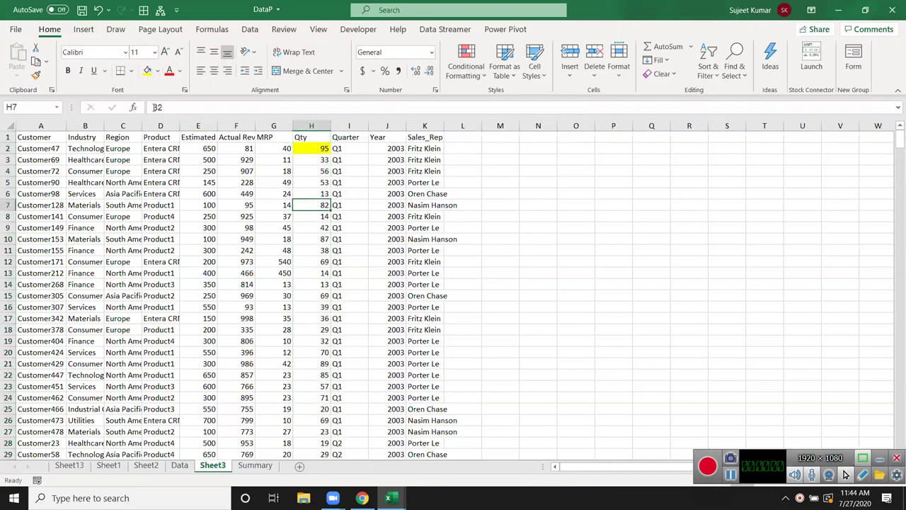
left_click(147, 71)
Step: Undo the yellow fills on H7 and H2, then select column H for conditional formatting
key("ctrl+z")
key("ctrl+z")
left_click(394, 161)
left_click(311, 125)
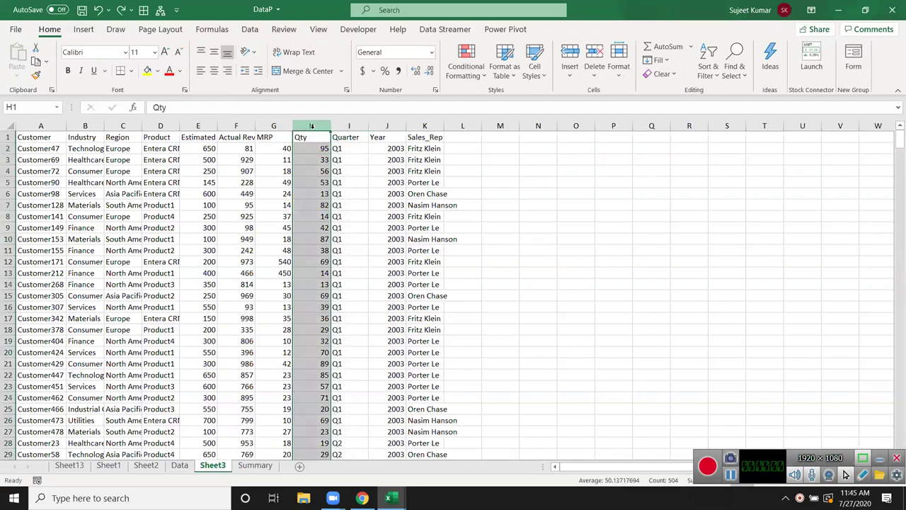
left_click(308, 163)
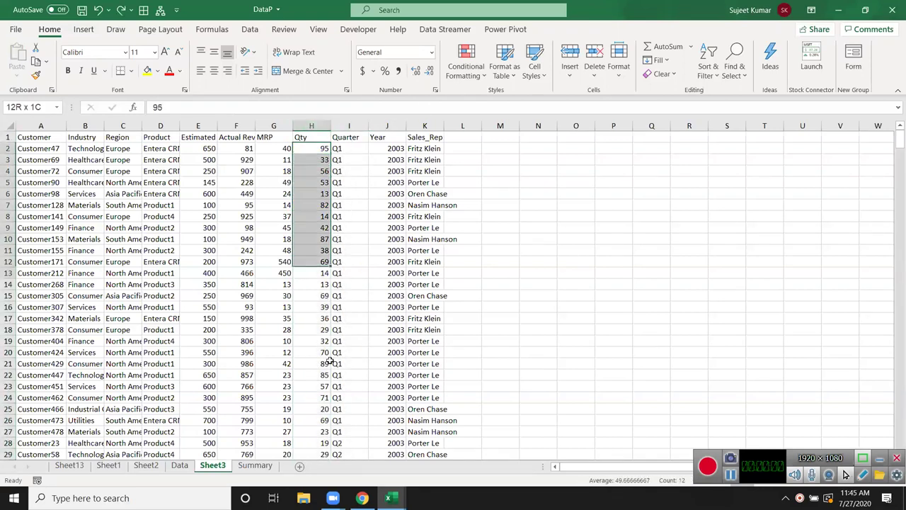
left_click_drag(311, 145, 320, 383)
left_click(325, 126)
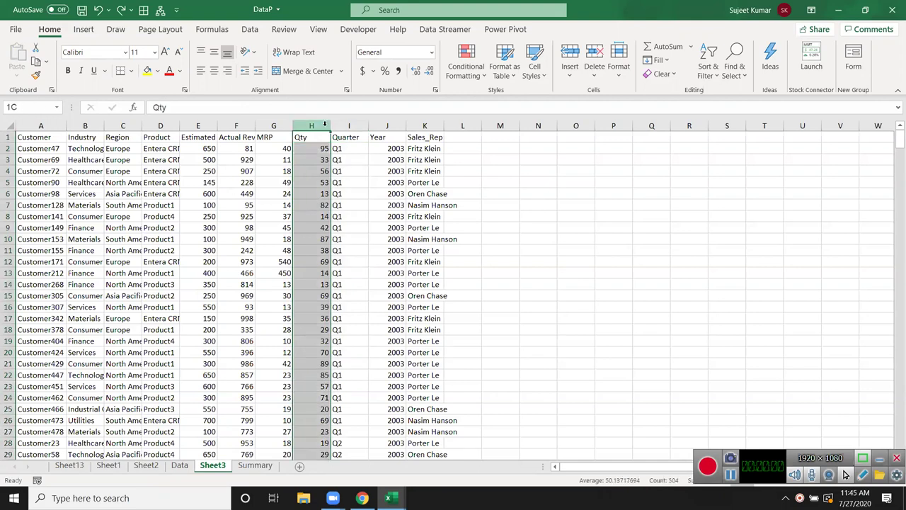
left_click(466, 67)
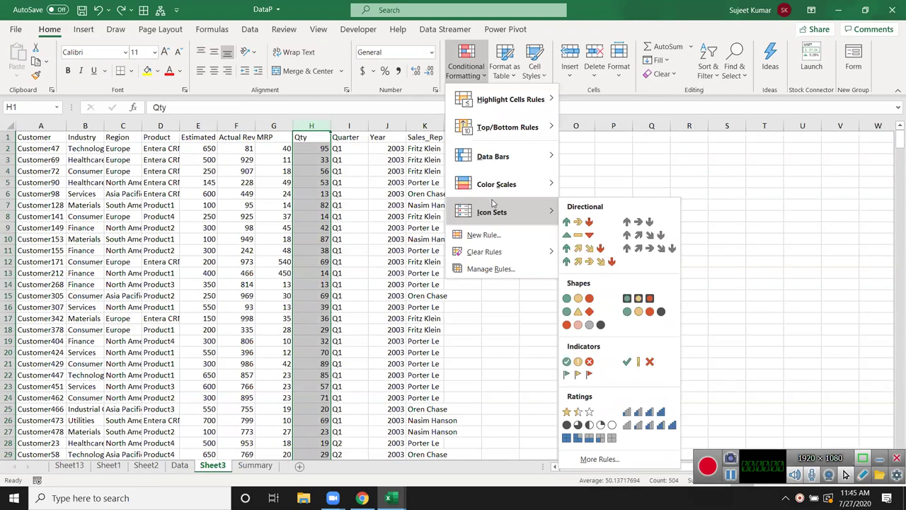
mouse_move(510, 99)
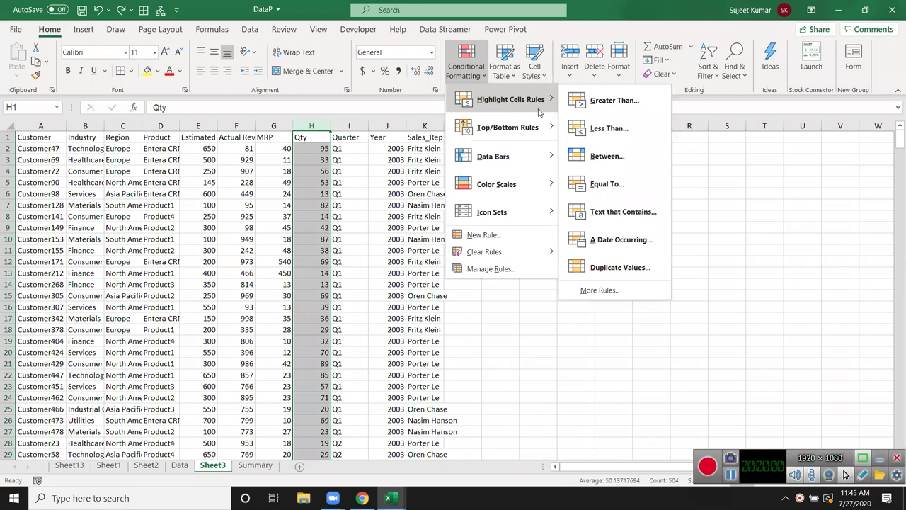
Step: Start a Greater Than highlight rule on the Qty column with threshold 50
left_click(597, 105)
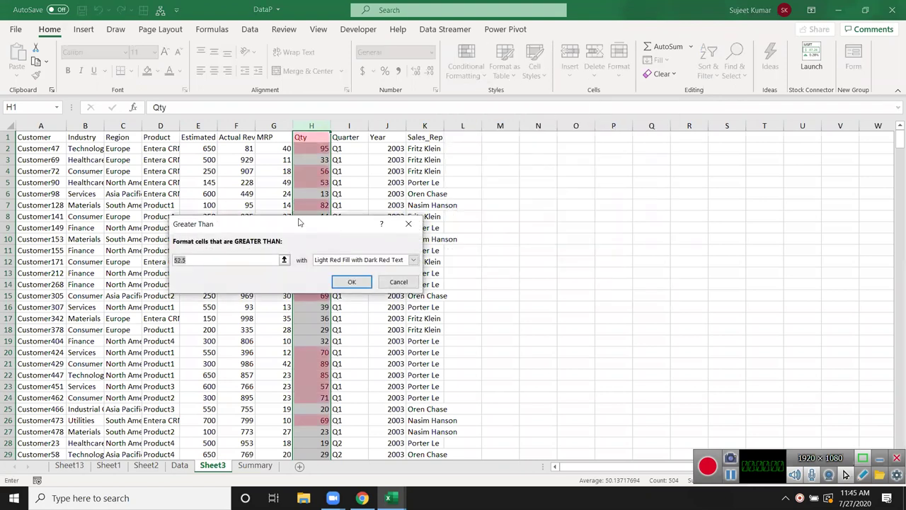
left_click_drag(301, 223, 557, 177)
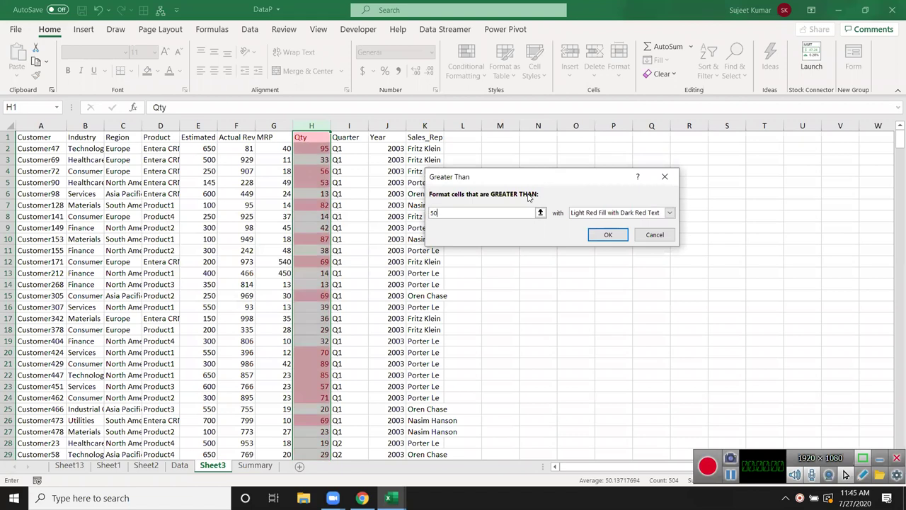
type("50")
Step: Preview the yellow, green, light red and red text styles, then choose Custom Format
left_click(623, 213)
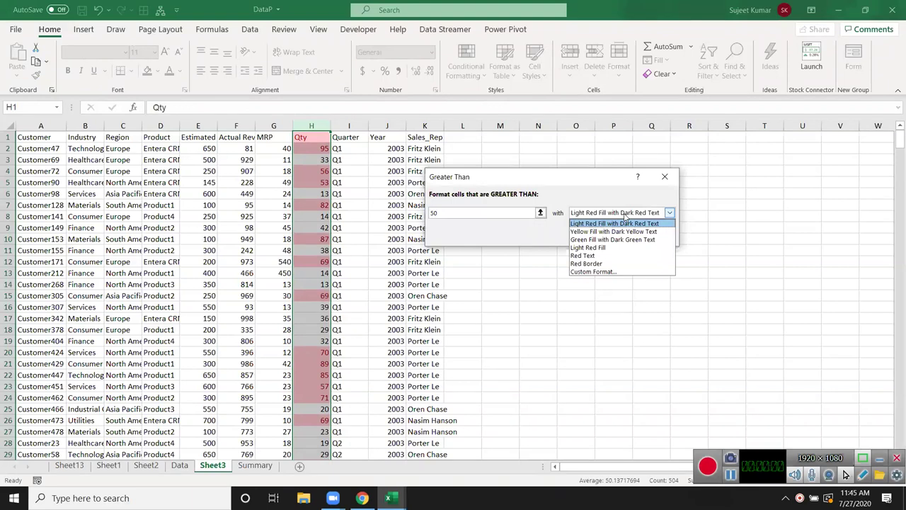
left_click(623, 232)
left_click(626, 213)
left_click(627, 240)
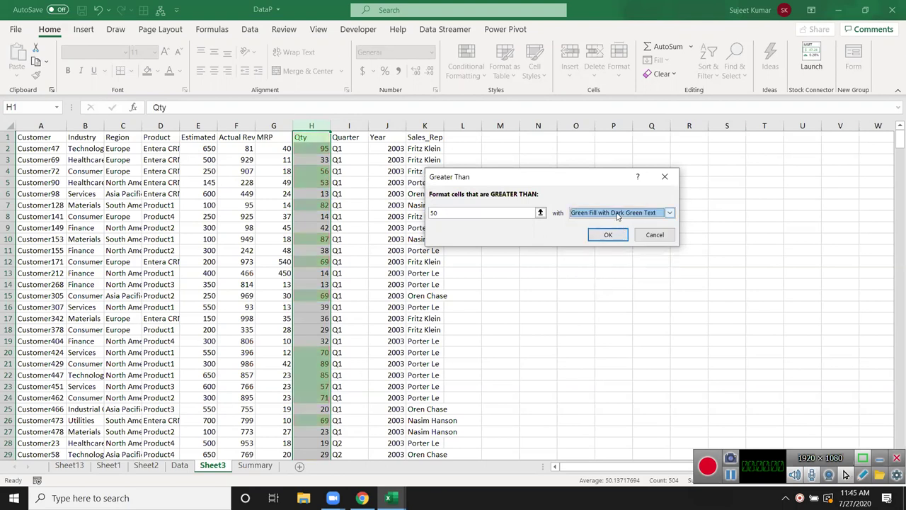
left_click(618, 214)
left_click(617, 248)
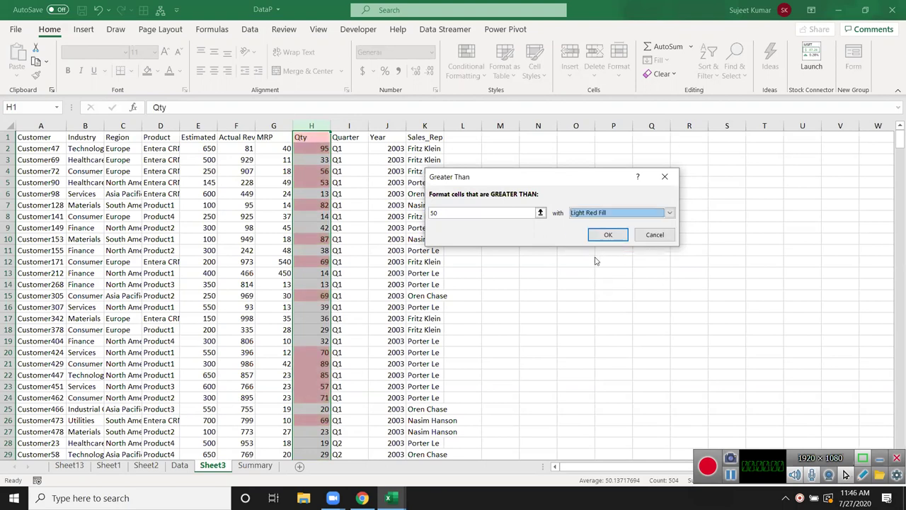
left_click(597, 215)
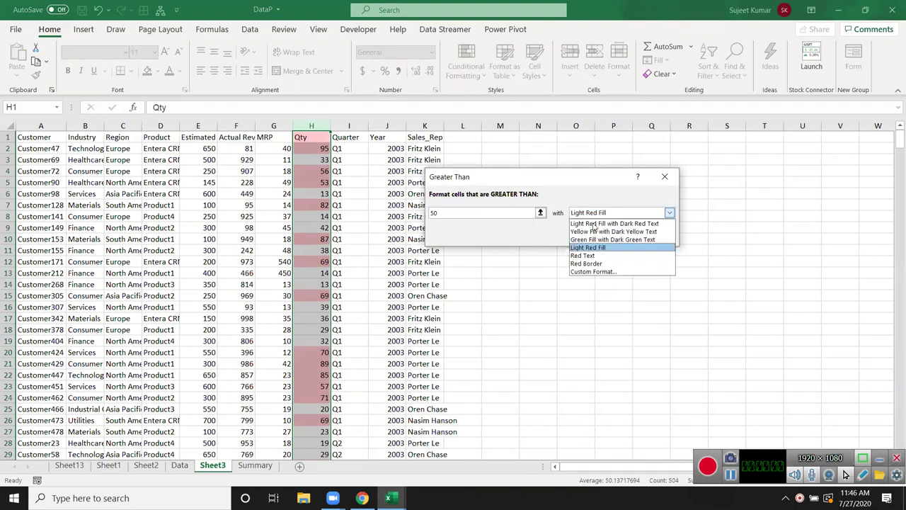
left_click(584, 260)
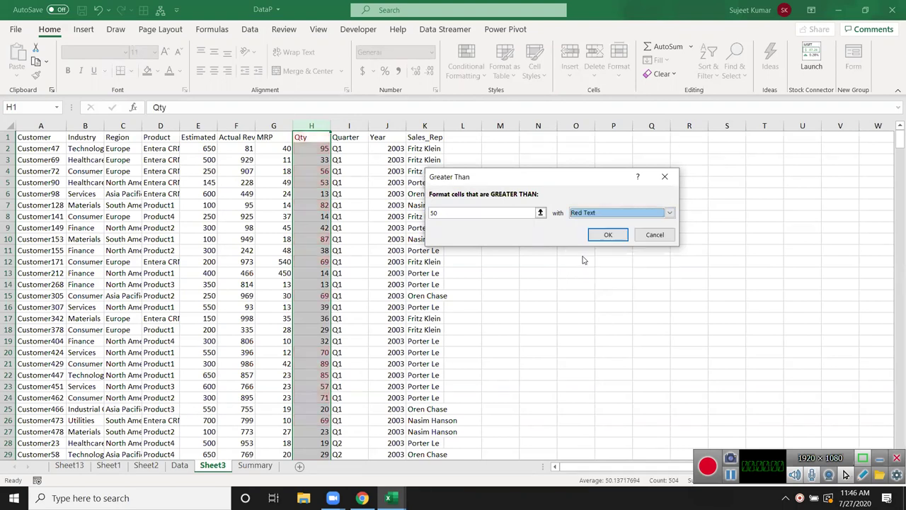
left_click(662, 217)
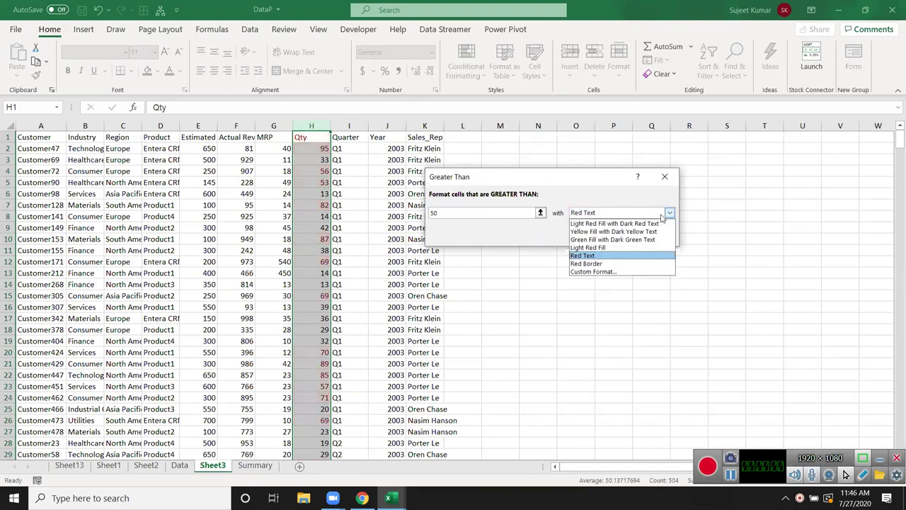
left_click(607, 272)
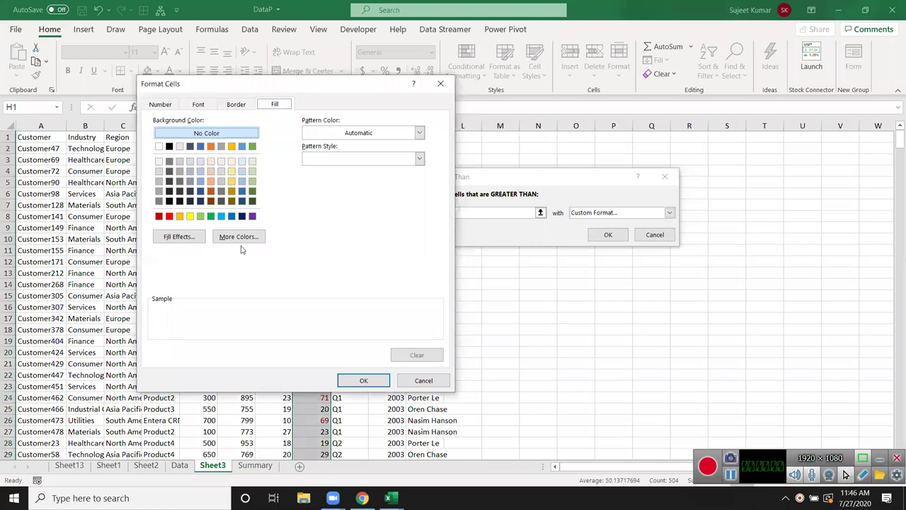
Step: Give the greater-than-50 rule a custom yellow fill and apply it to column H
left_click(190, 216)
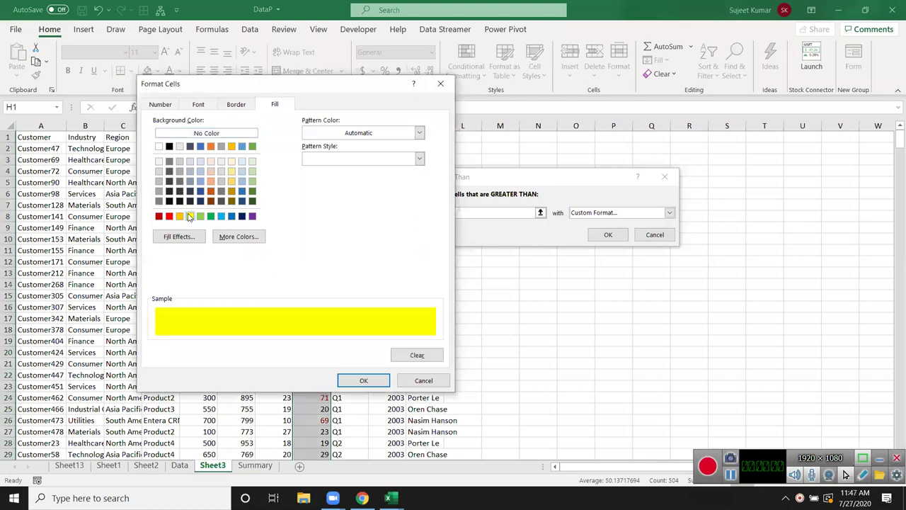
left_click(361, 381)
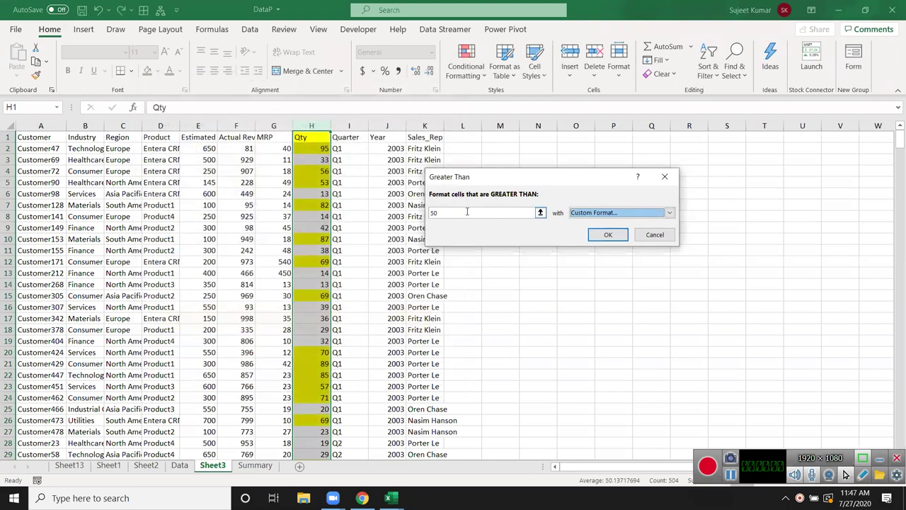
key("shift+Tab")
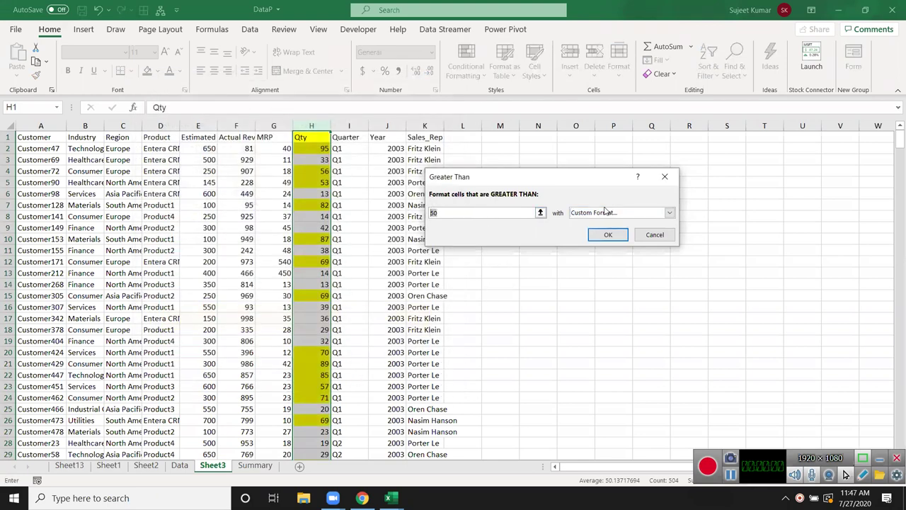
left_click(603, 212)
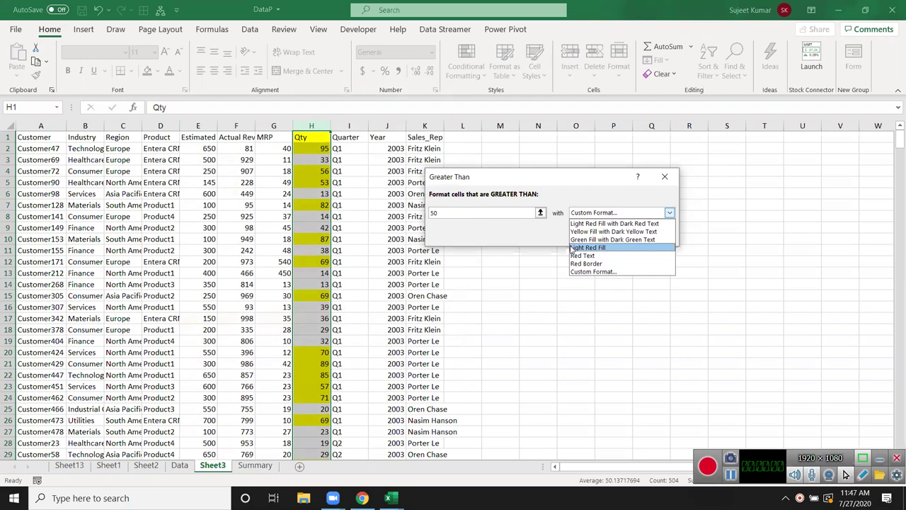
left_click(592, 271)
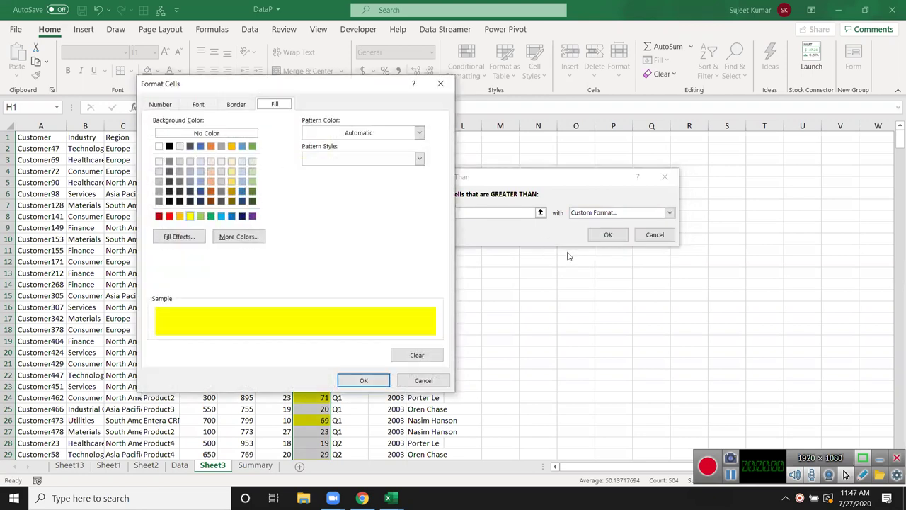
left_click(364, 380)
left_click(607, 234)
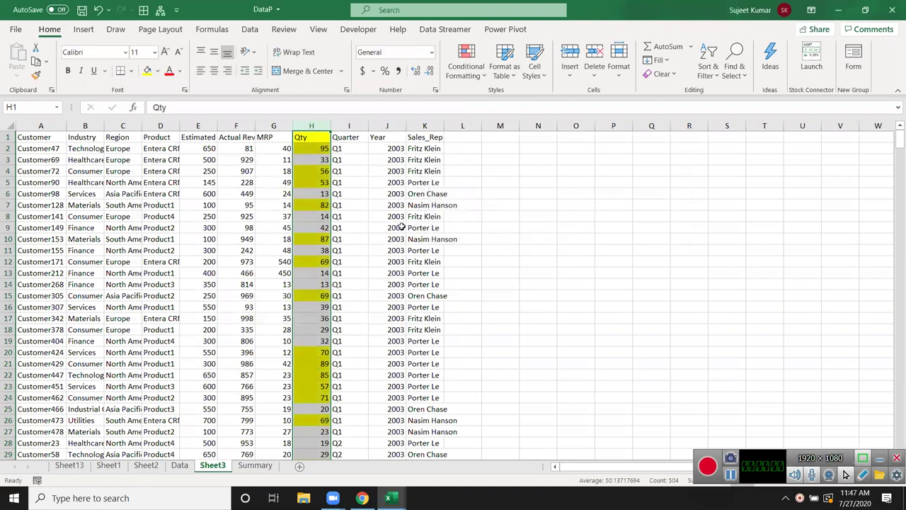
left_click(400, 227)
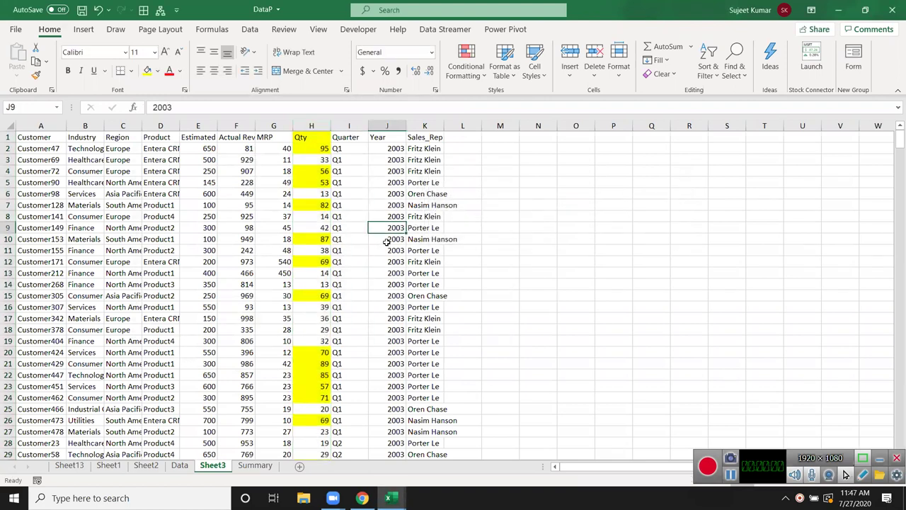
Step: Change Qty entries H5 to 35 and H11 to 83, then clear the selection
left_click(313, 183)
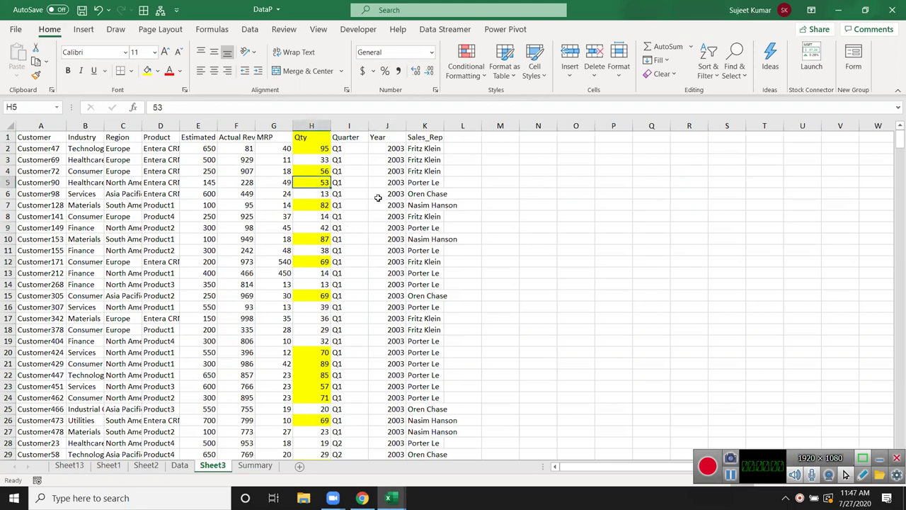
type("35")
key("Down")
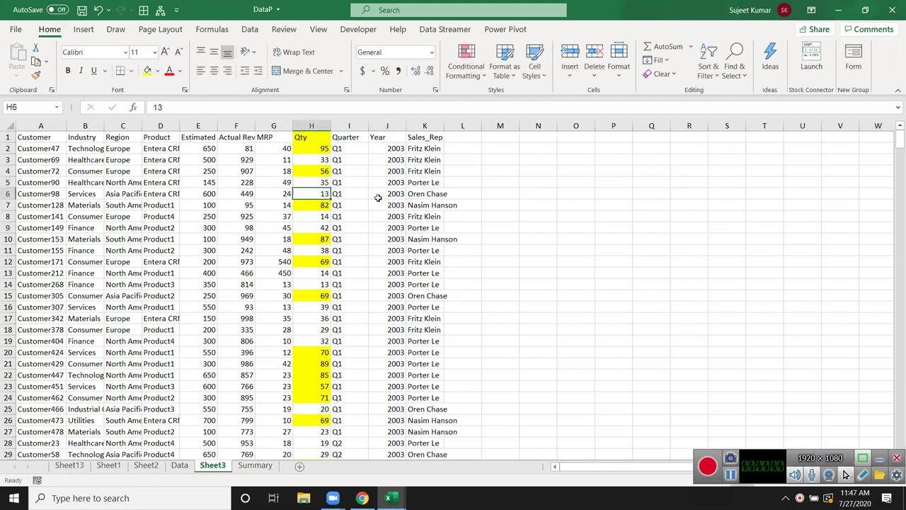
key("Down")
key("Down")
key("Down")
key("Down")
key("Down")
key("F4")
key("Down")
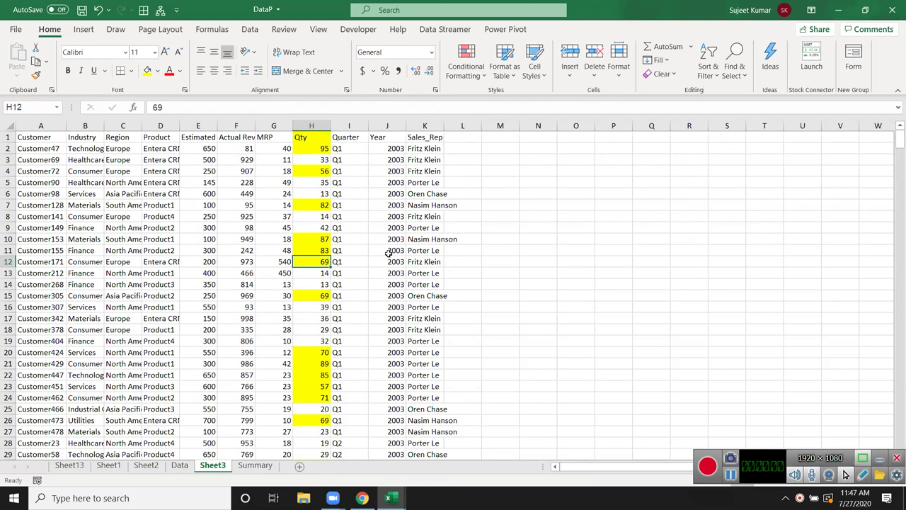
left_click(388, 174)
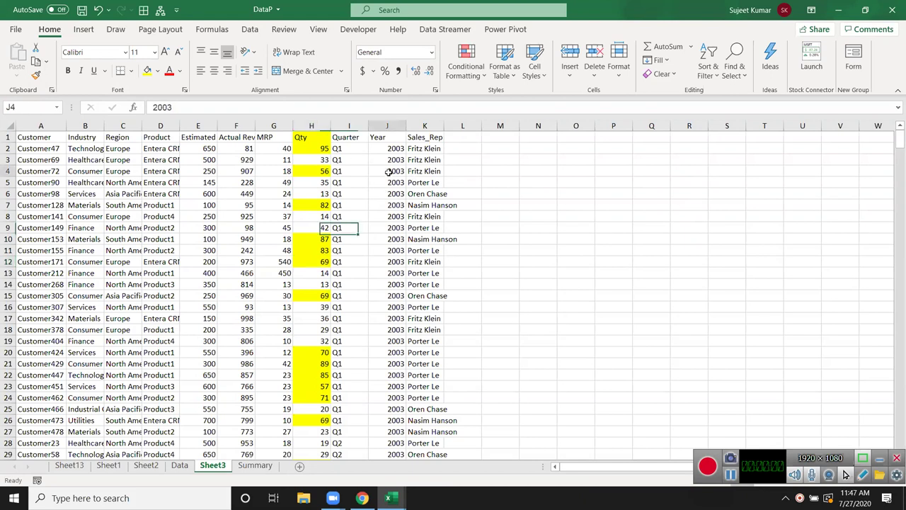
left_click(408, 254)
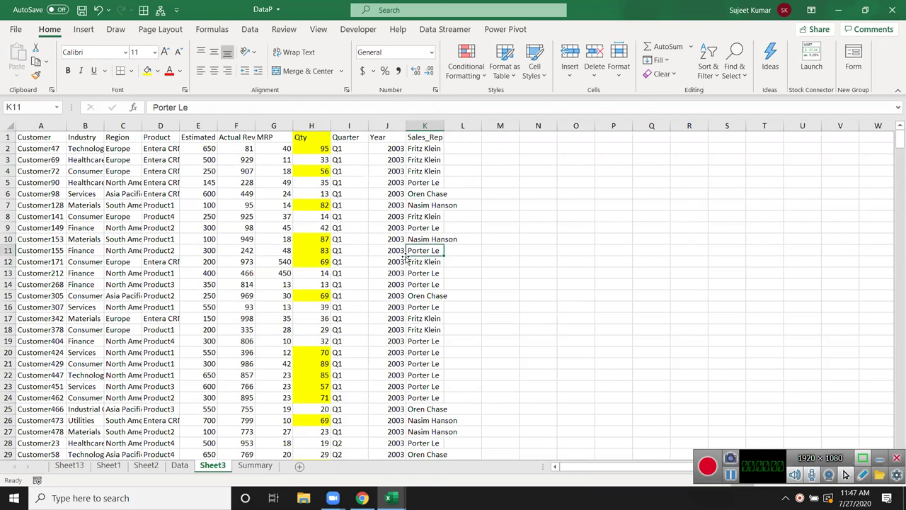
left_click(311, 126)
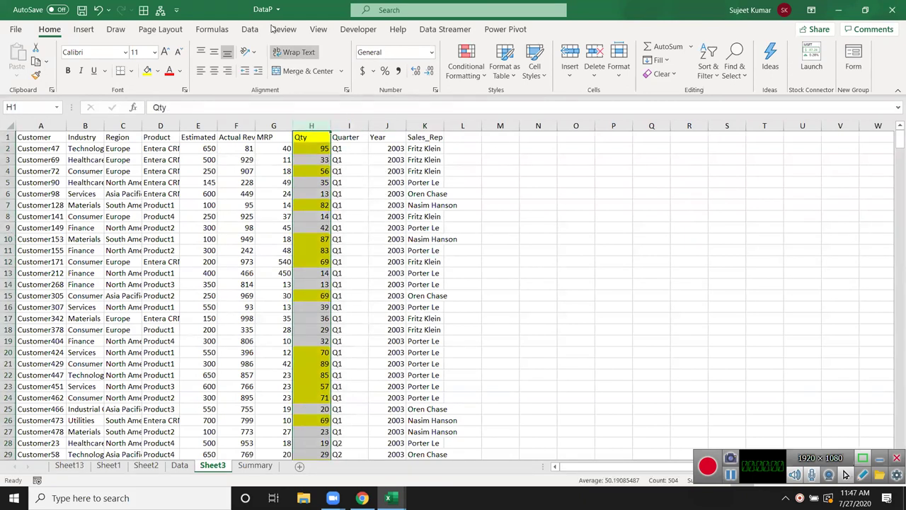
left_click(662, 234)
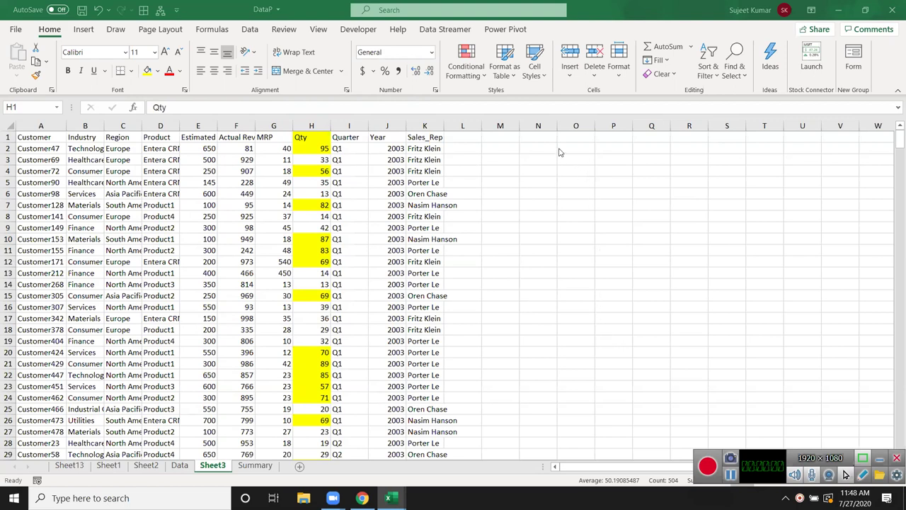
Step: With the Qty column selected, try Between and Equal To (14) rules, cancelling both
key("ctrl+space")
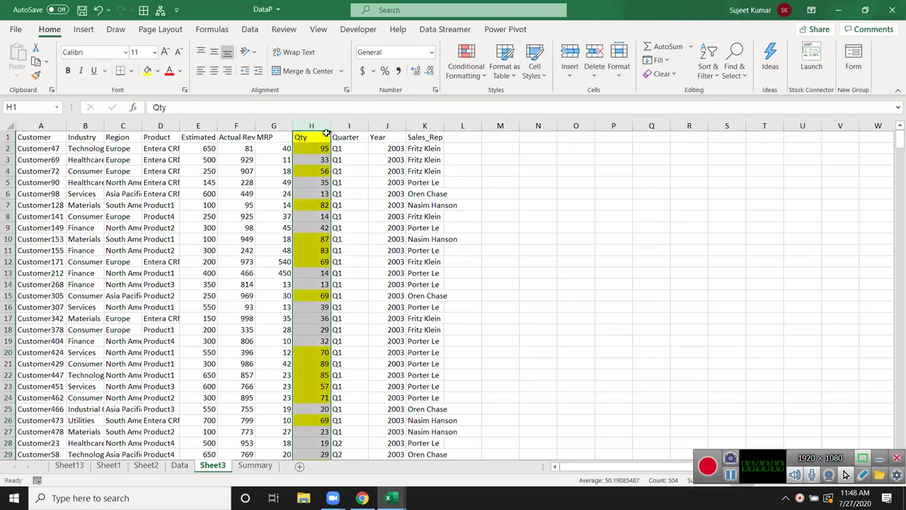
left_click(467, 76)
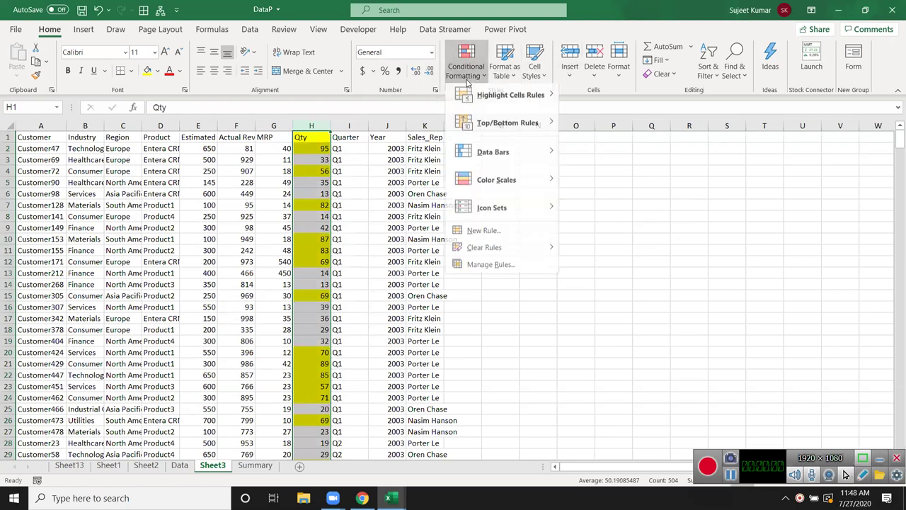
mouse_move(509, 100)
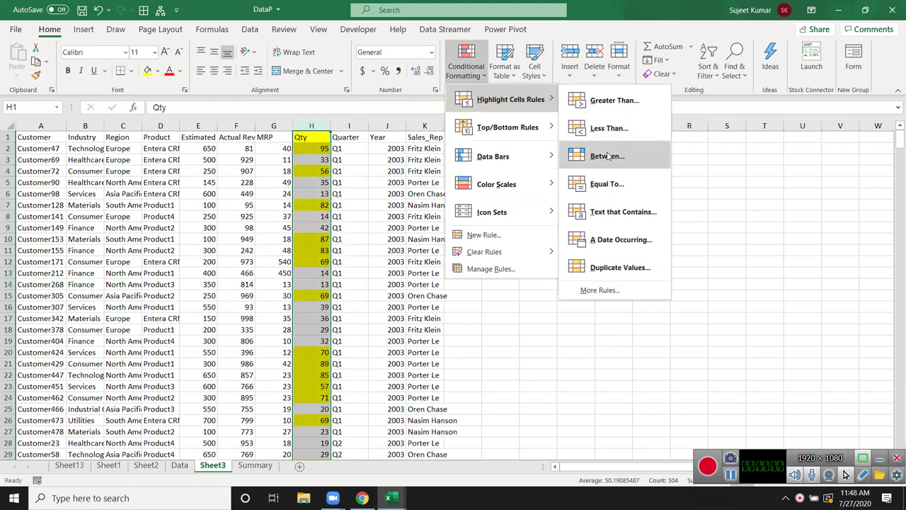
left_click(608, 156)
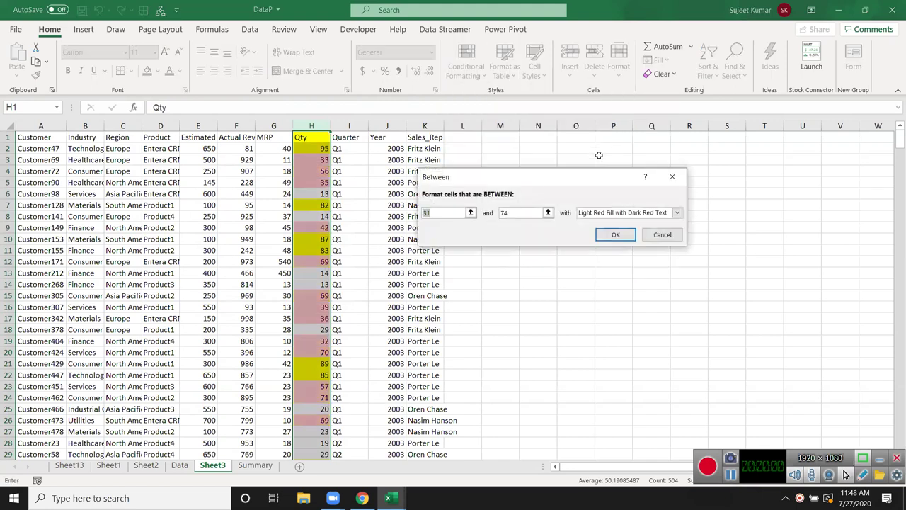
key("Escape")
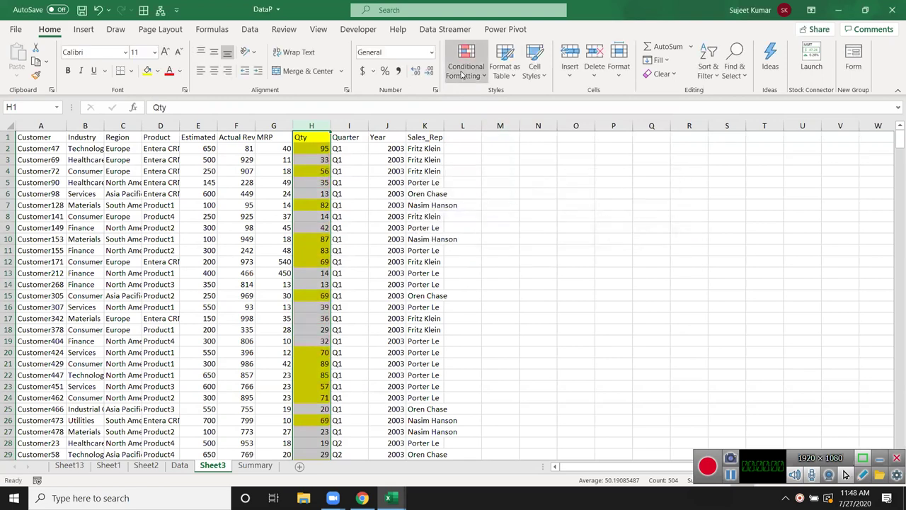
left_click(466, 64)
mouse_move(505, 99)
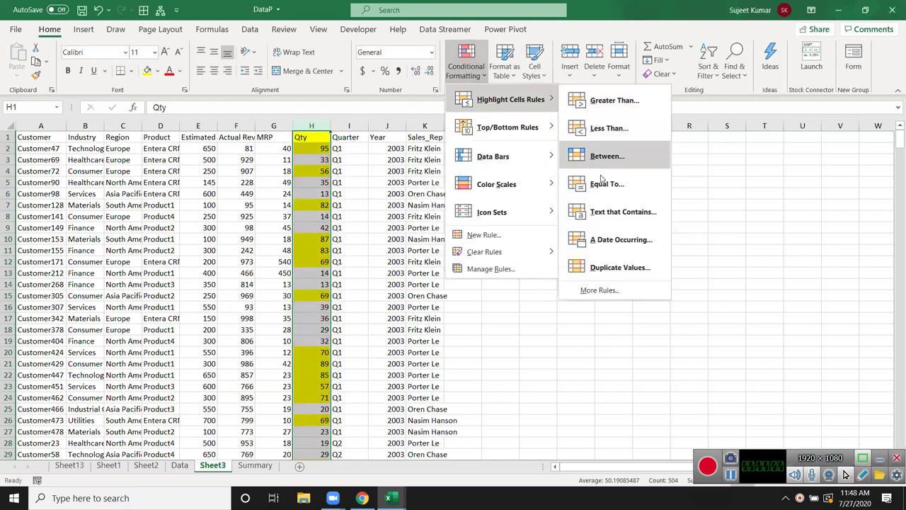
left_click(600, 183)
type("14")
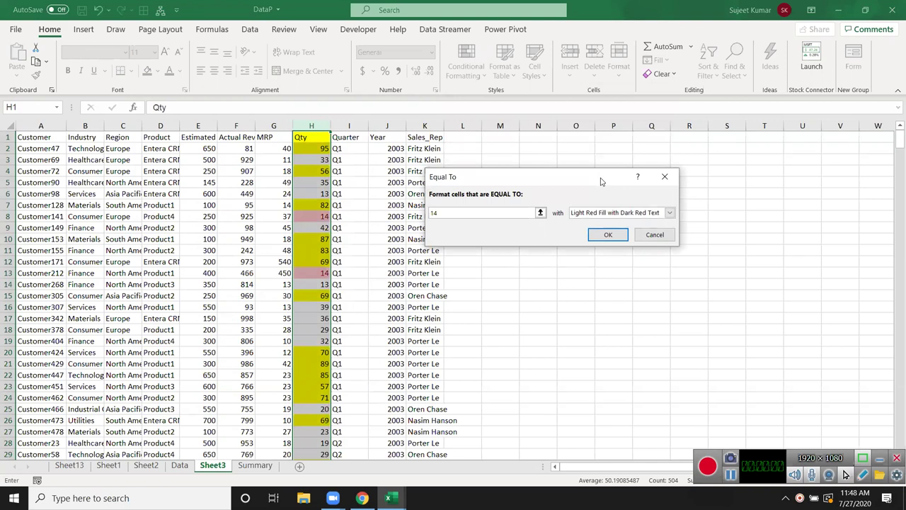
key("Escape")
Step: Dismiss the rule menu and undo the yellow highlighting on the Qty column
left_click(466, 64)
mouse_move(509, 99)
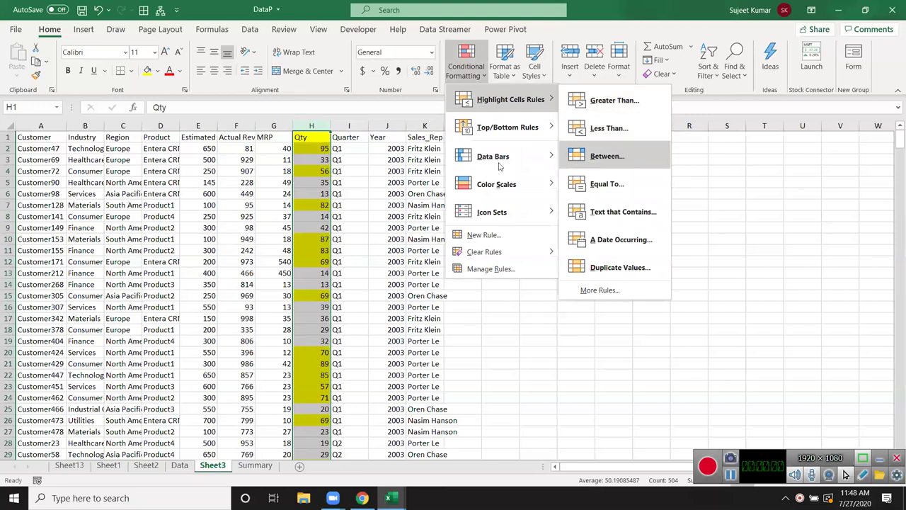
left_click(419, 176)
left_click(351, 159)
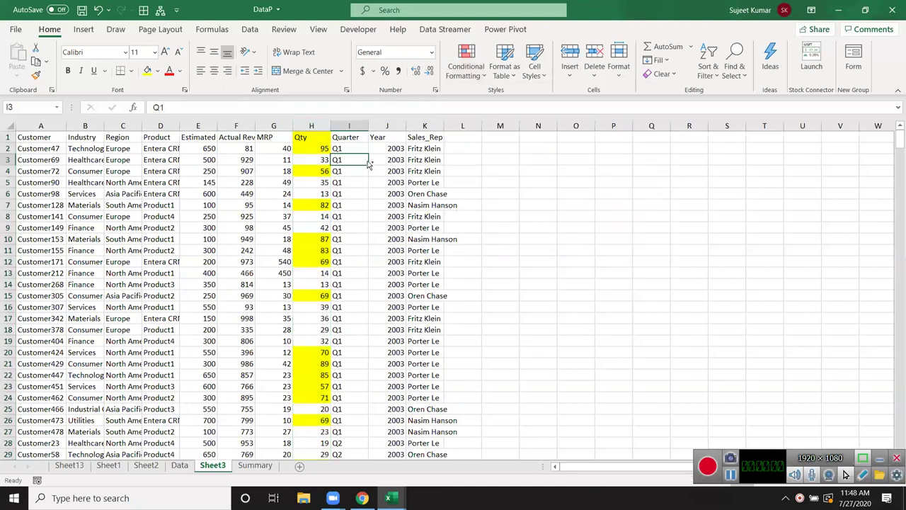
key("ctrl+z")
key("ctrl+z")
key("ctrl+z")
key("ctrl+z")
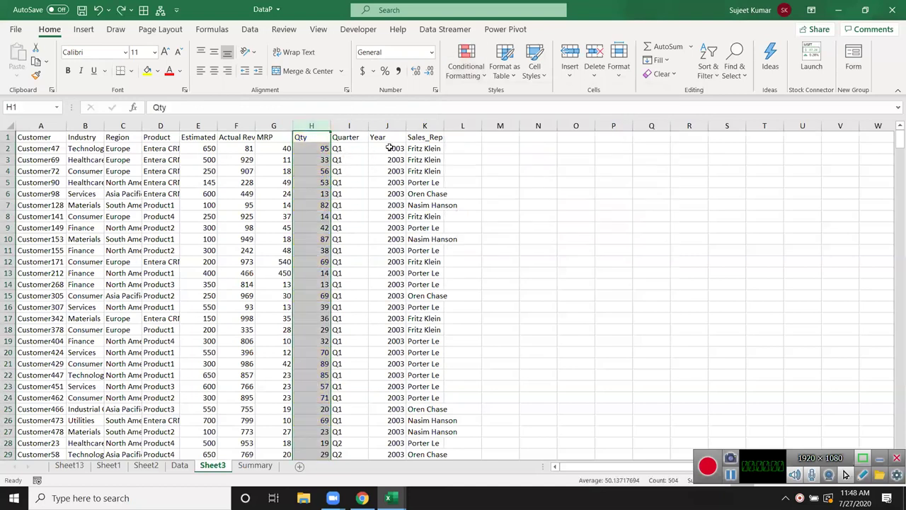
Step: Add a Date header in L1 and fill consecutive dates from 1-Jul down column L
left_click(458, 136)
type("Date")
key("Return")
type("1-Jul")
key("ctrl+Return")
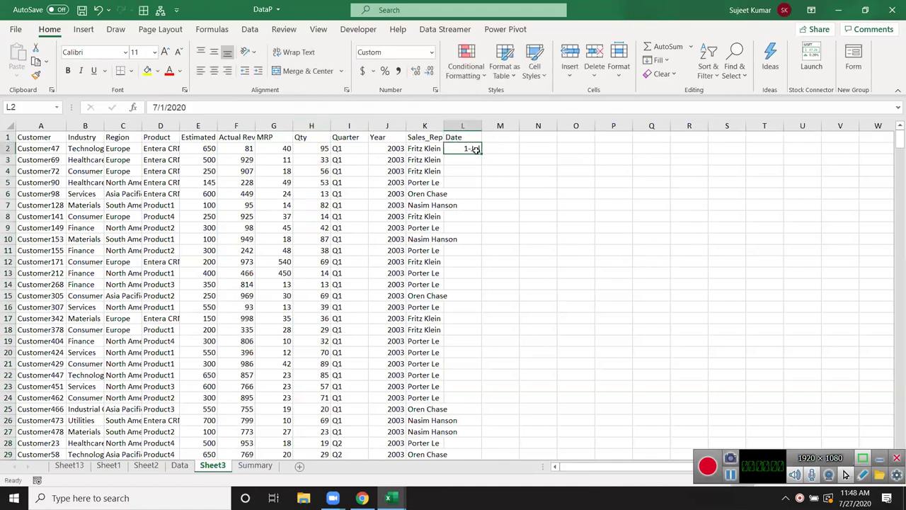
double_click(482, 154)
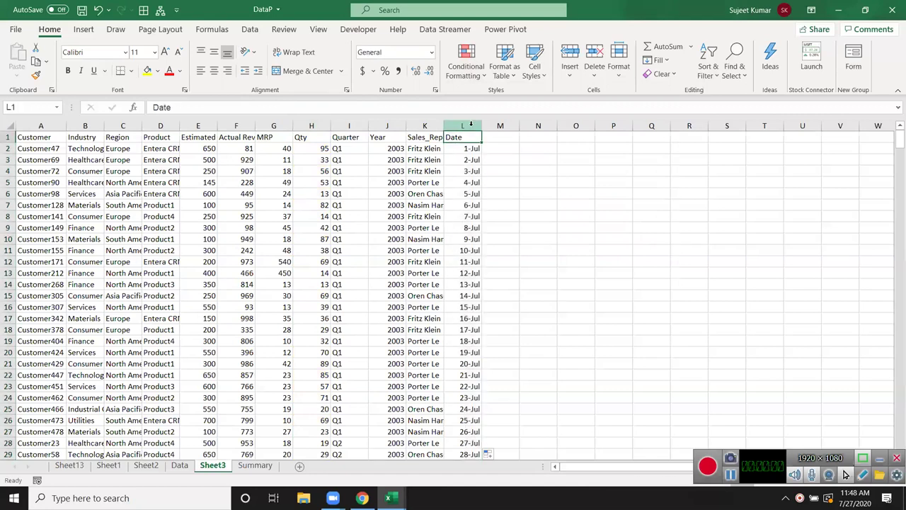
Step: Try a Greater Than highlight of 20-jul on the Date column, then cancel it
left_click(468, 126)
left_click(467, 67)
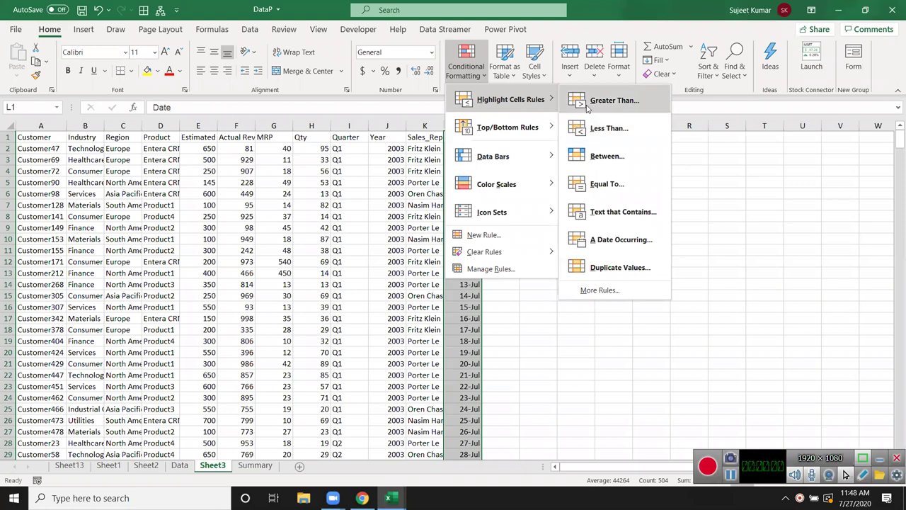
left_click(613, 101)
left_click_drag(494, 183, 589, 186)
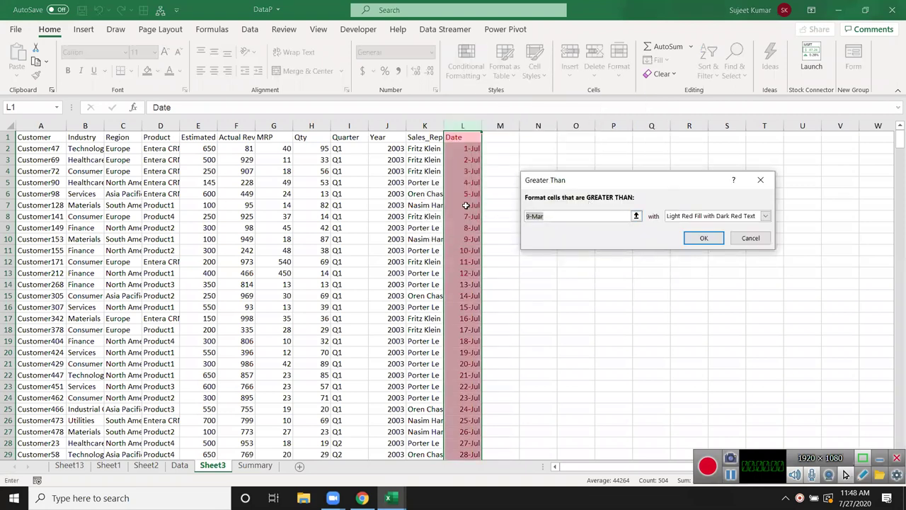
type("20")
type("-jul")
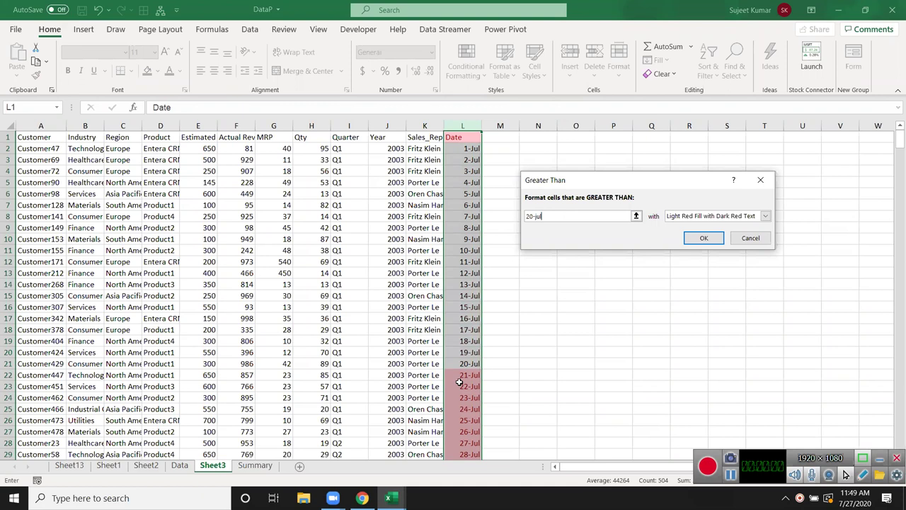
key("Escape")
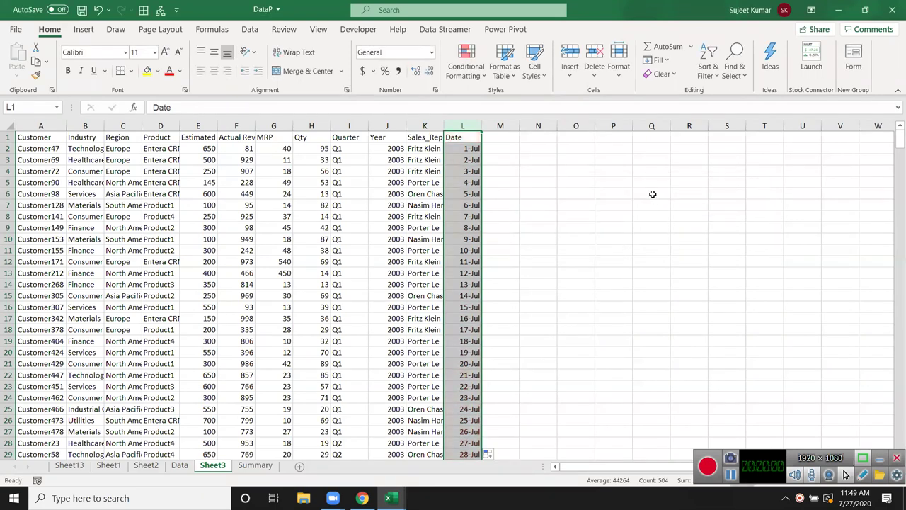
left_click(469, 71)
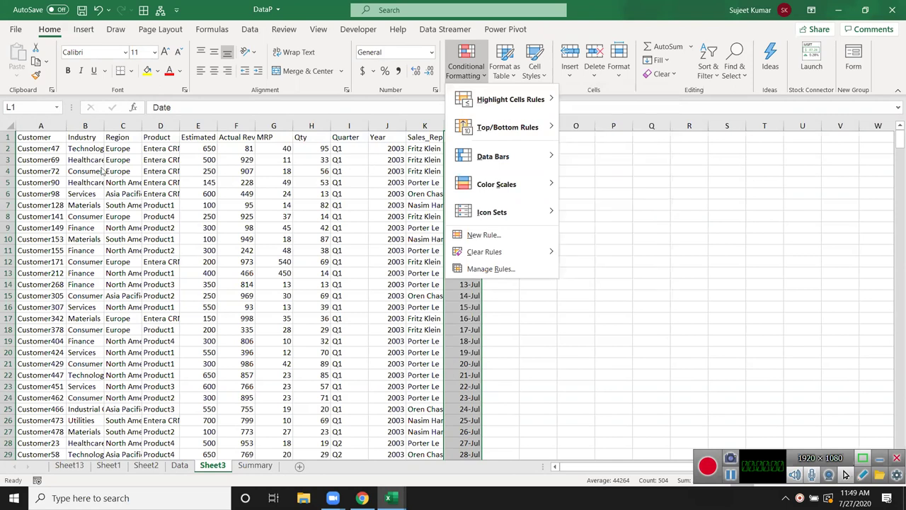
left_click(125, 126)
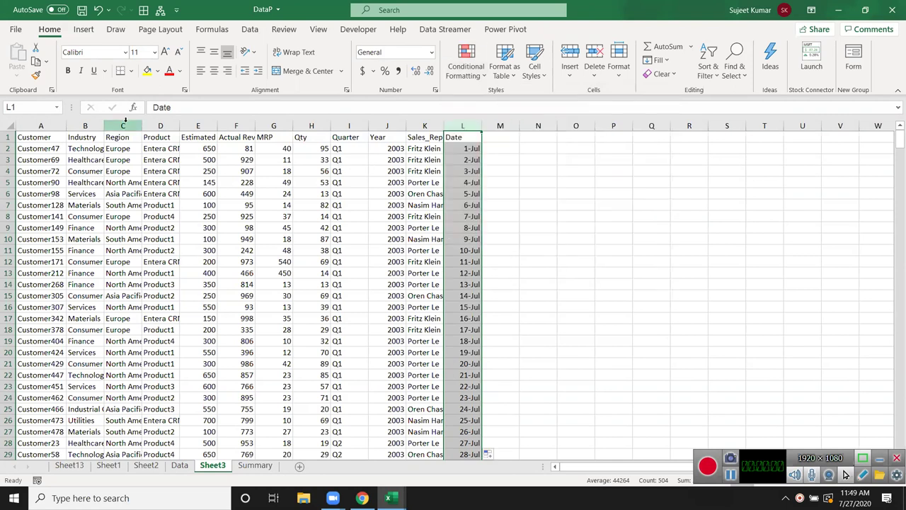
left_click(124, 125)
left_click(466, 60)
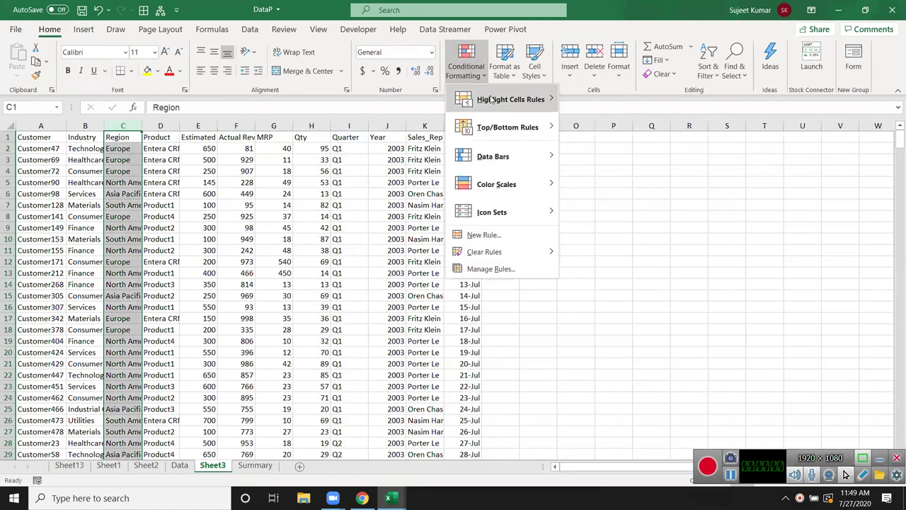
mouse_move(510, 99)
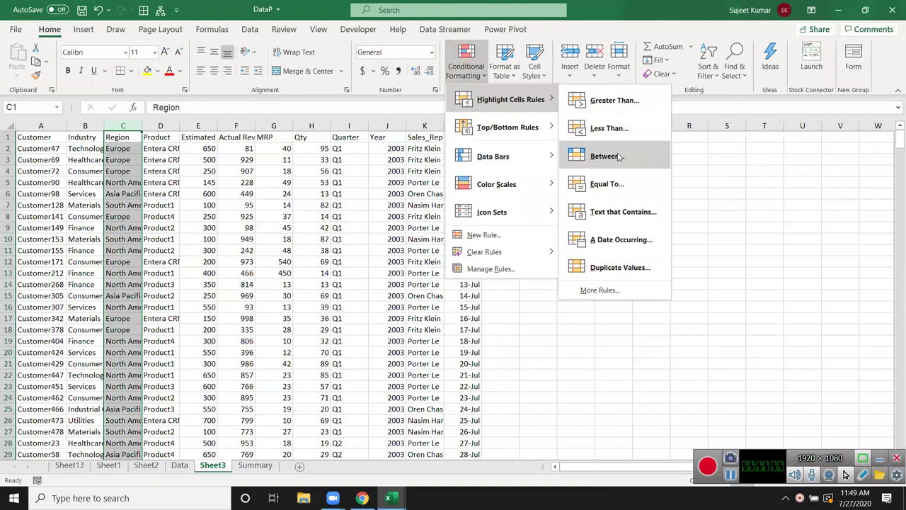
left_click(610, 184)
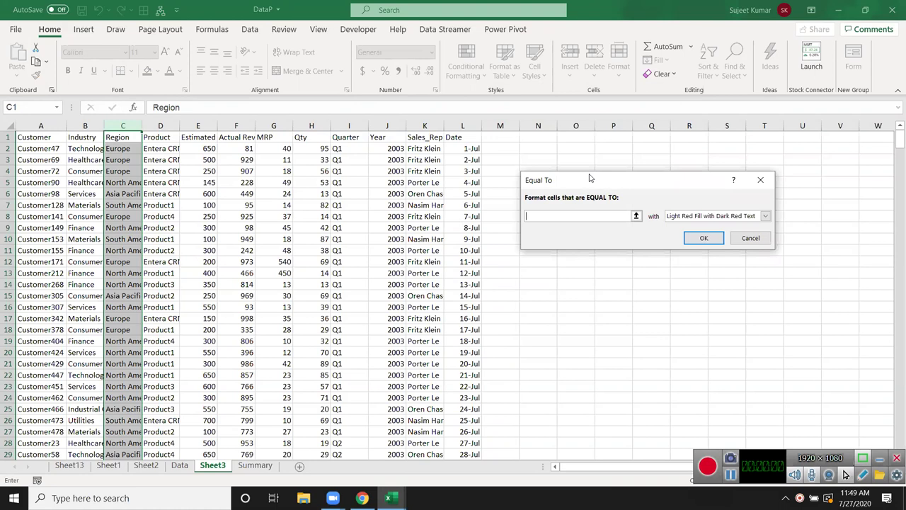
type("Europe")
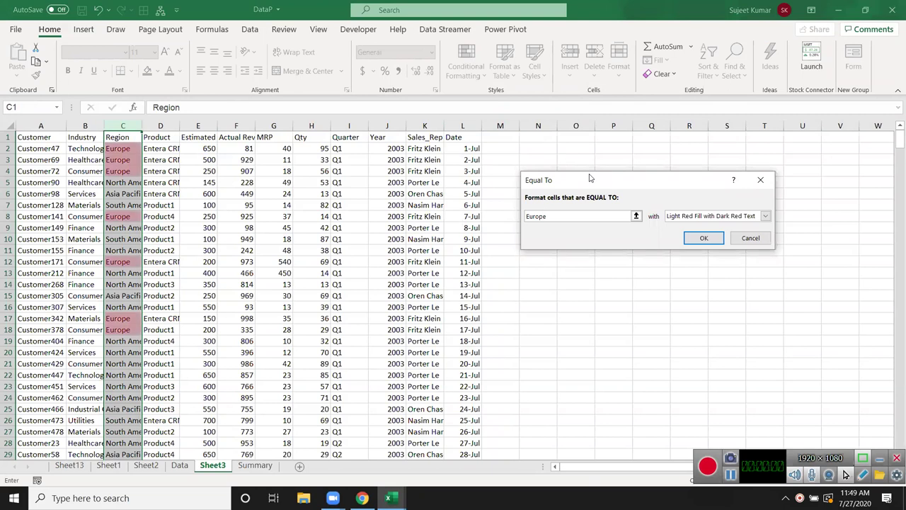
key("Return")
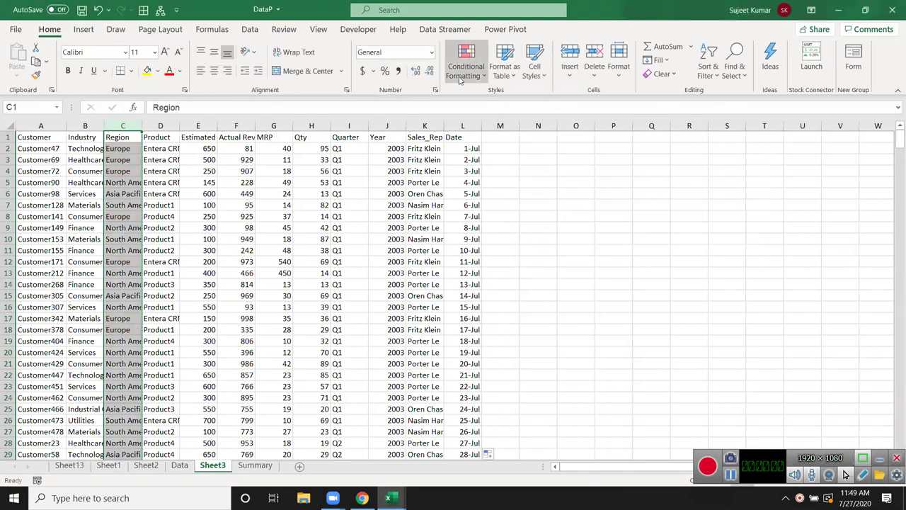
left_click(466, 67)
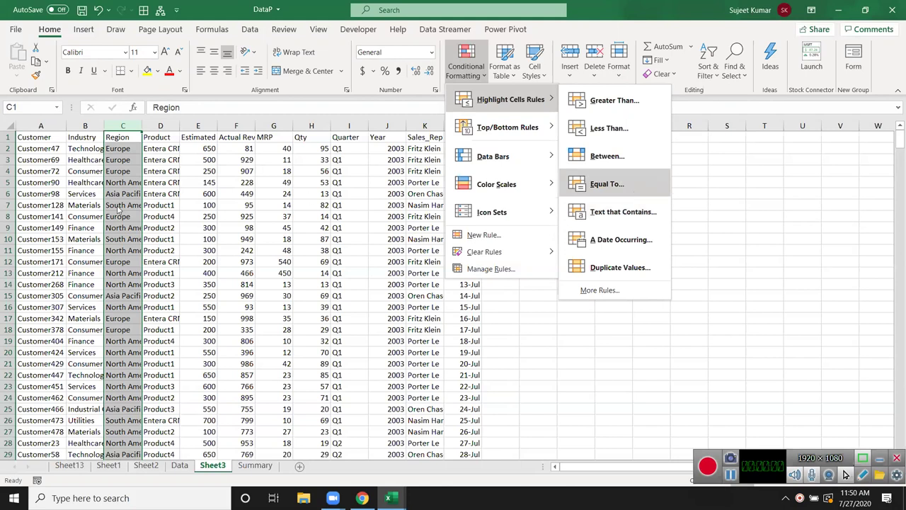
left_click(72, 203)
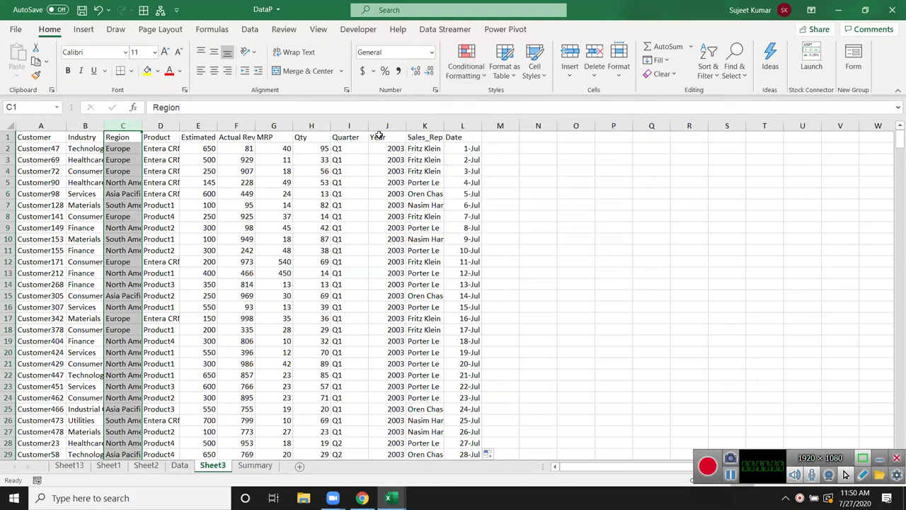
Step: Add a City header in M1 with Pune in M2, and fill the city list down column M
left_click(506, 135)
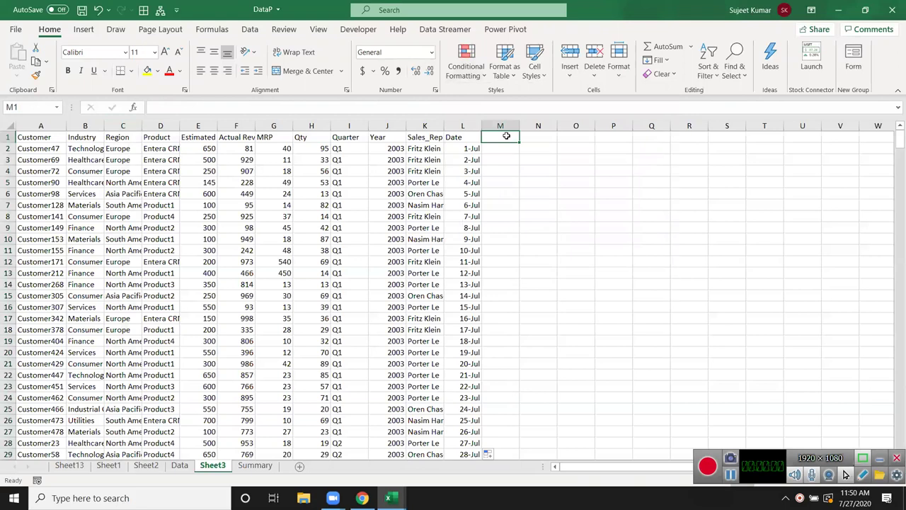
type("City")
key("Return")
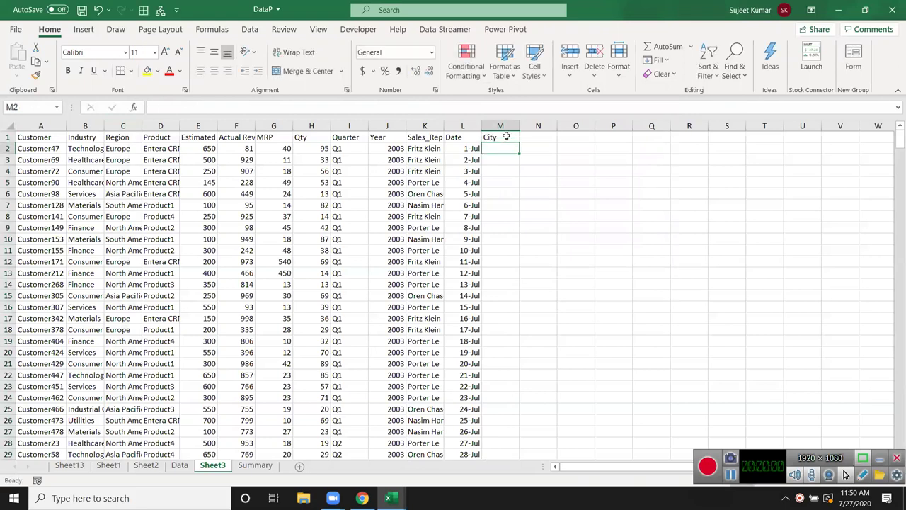
type("Pune")
key("Return")
left_click(503, 148)
double_click(520, 154)
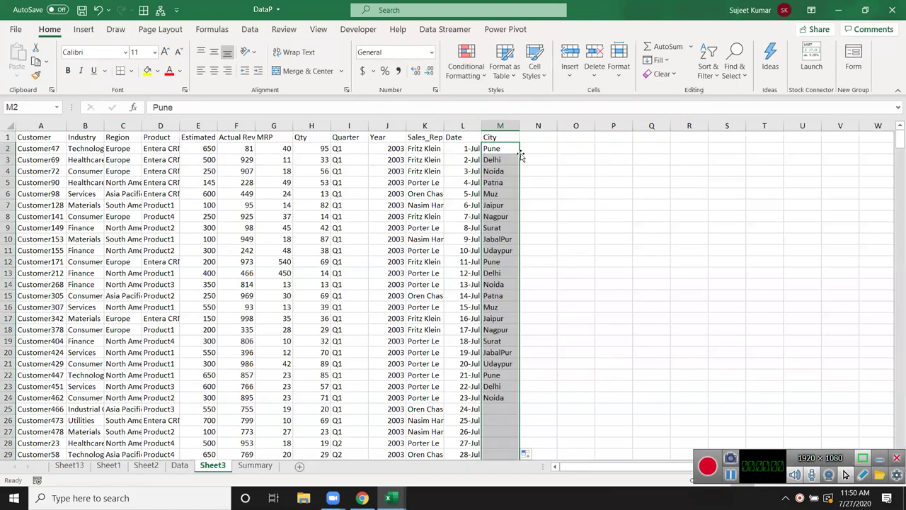
Step: Change cell M21 from Udaypur to New Delhi
left_click(497, 277)
left_click(498, 360)
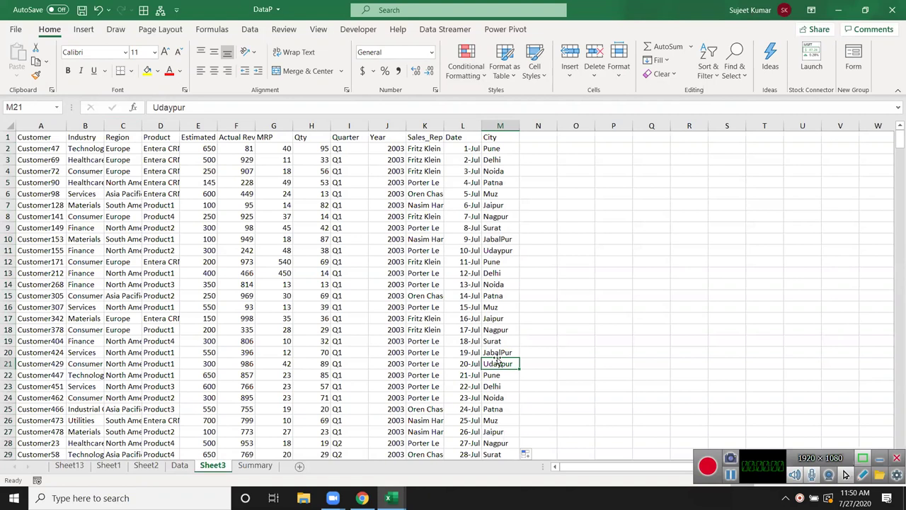
type("Nw")
key("BackSpace")
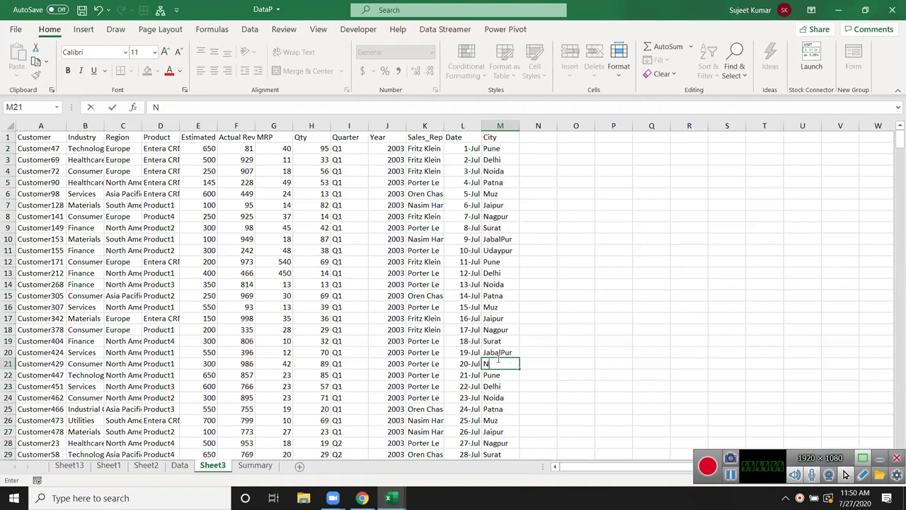
type("ew Delhi")
key("Return")
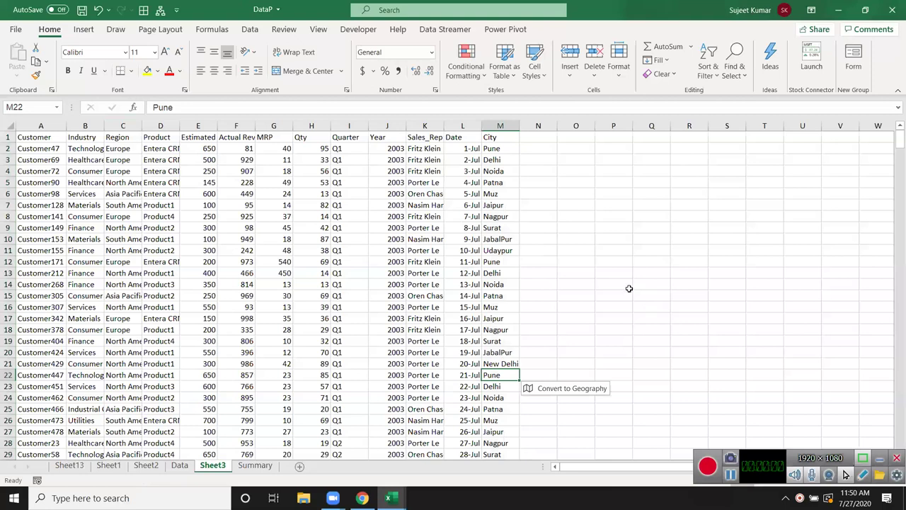
Step: Try an Equal To 'Delhi' highlight on the City column data, then cancel it
left_click(507, 137)
key("ctrl+shift+Down")
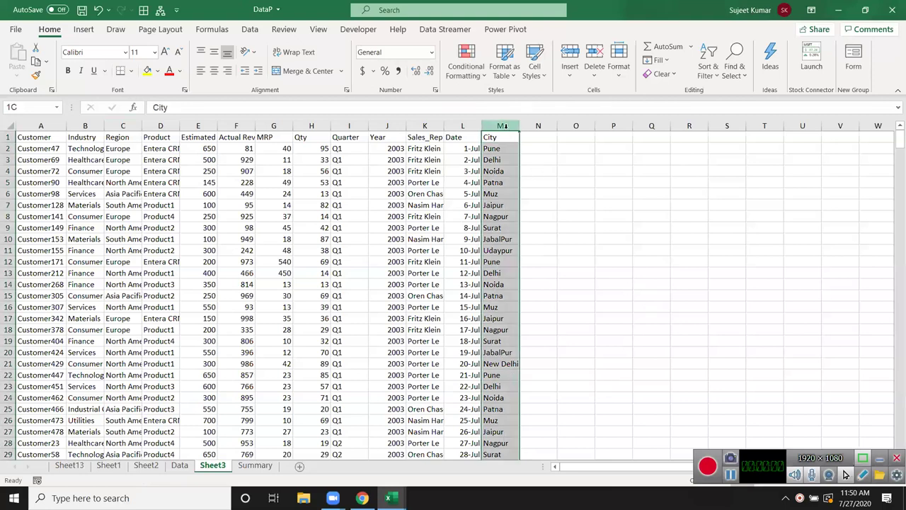
left_click(470, 82)
mouse_move(509, 99)
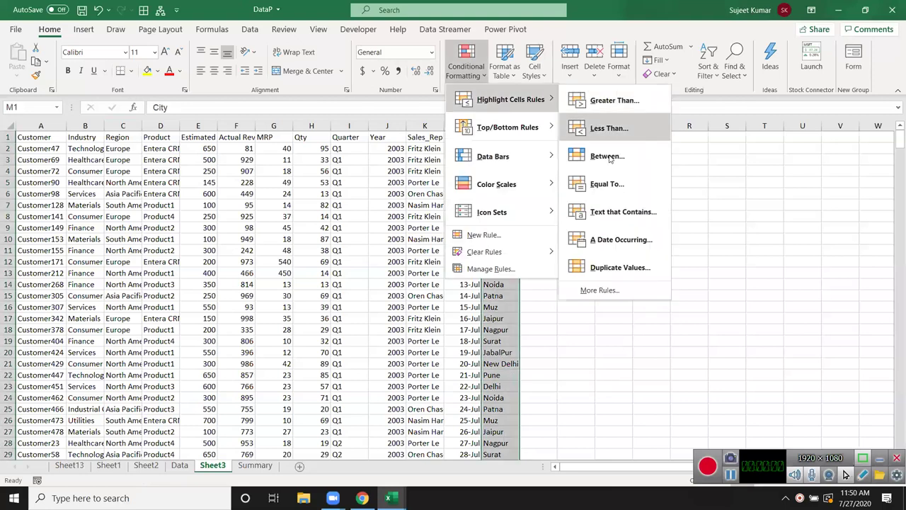
left_click(608, 184)
type("Del")
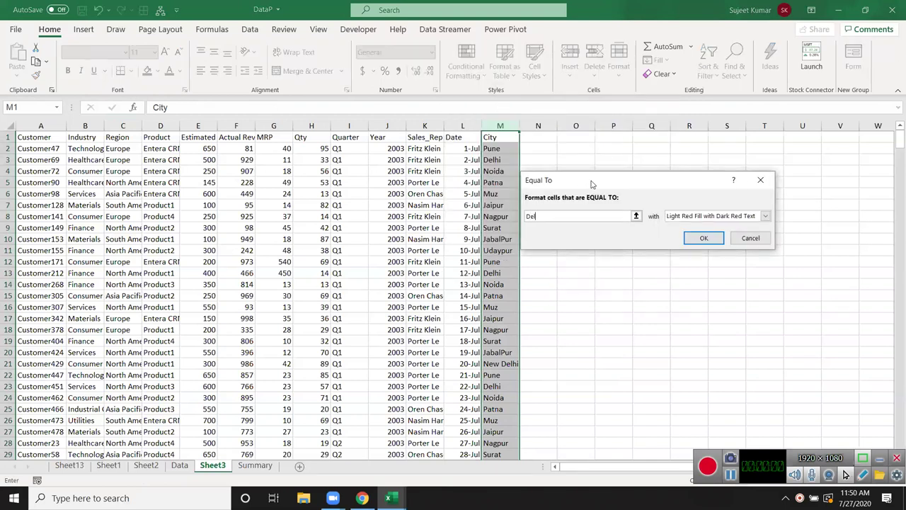
type("hi")
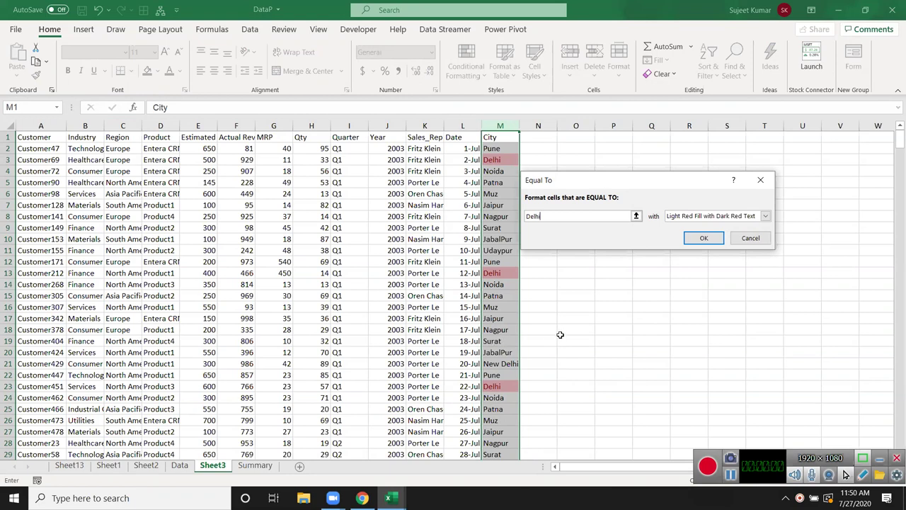
left_click(745, 242)
left_click(466, 66)
mouse_move(508, 100)
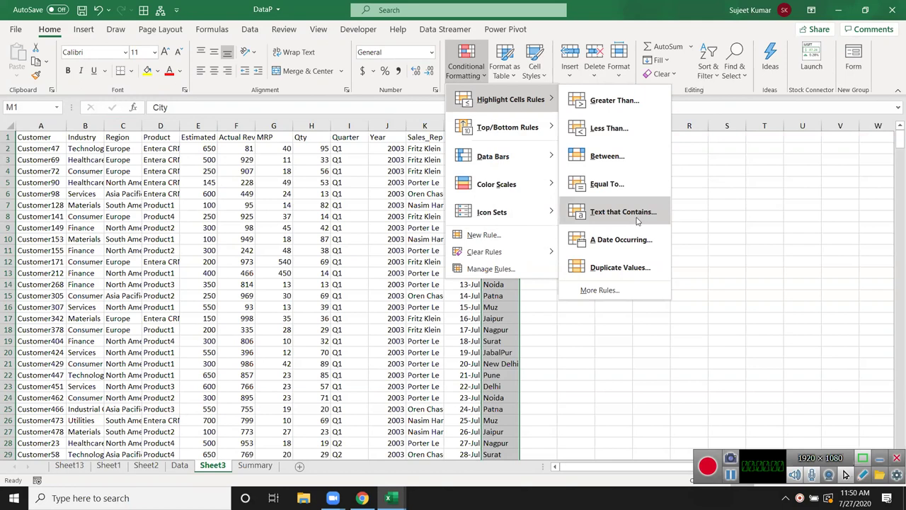
left_click(623, 213)
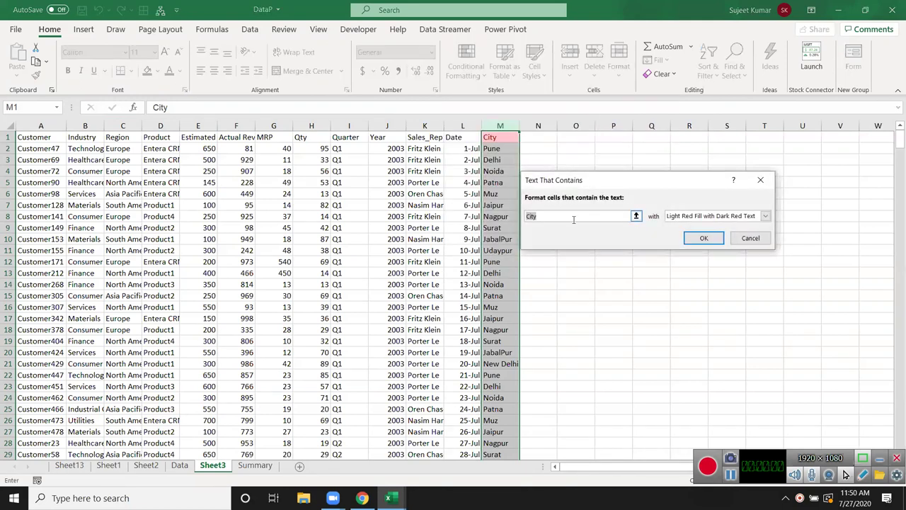
type("Delh")
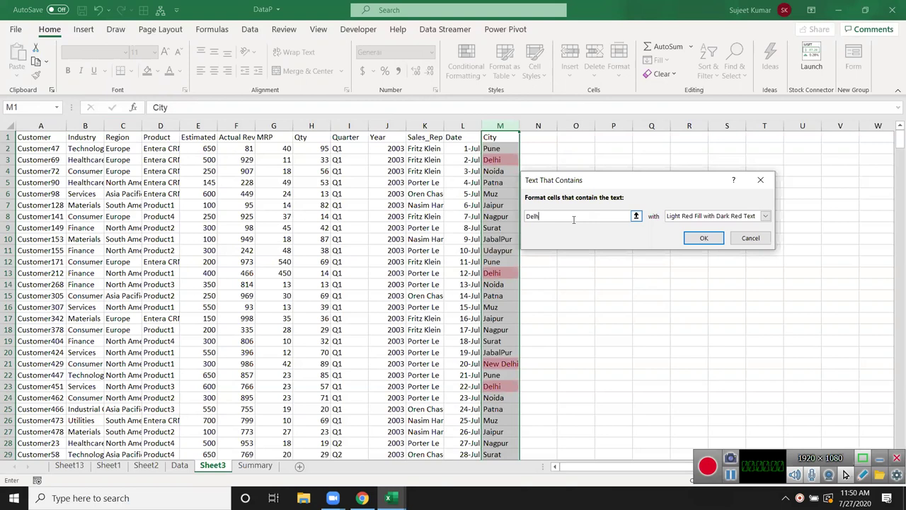
type("i")
key("Return")
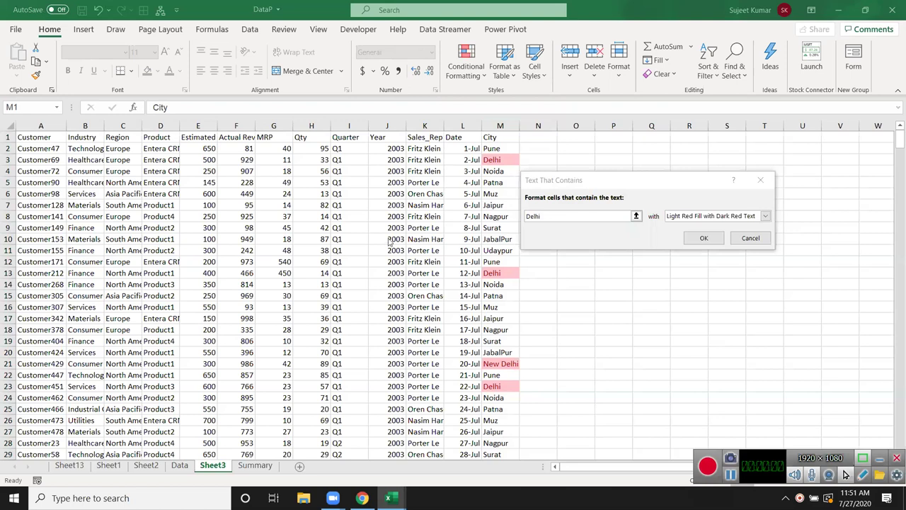
left_click(571, 231)
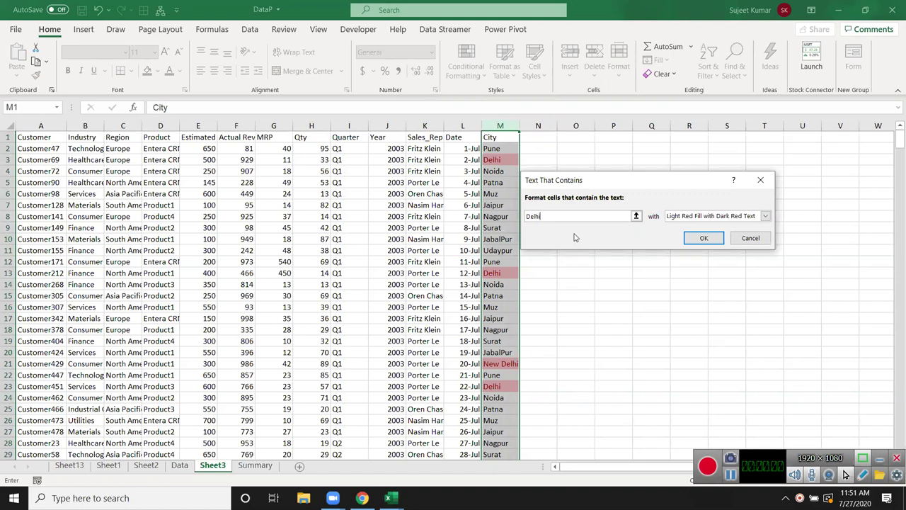
left_click_drag(626, 216, 524, 216)
key("Escape")
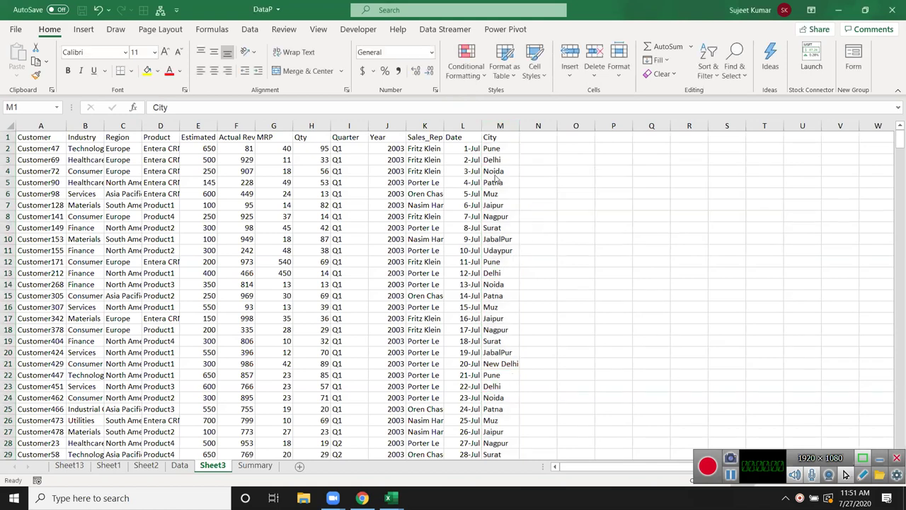
left_click(469, 77)
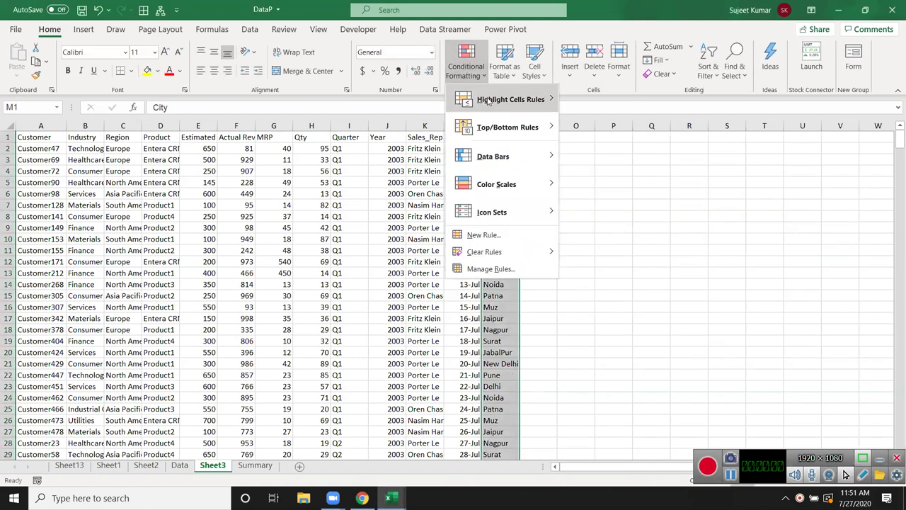
left_click(755, 240)
left_click(458, 126)
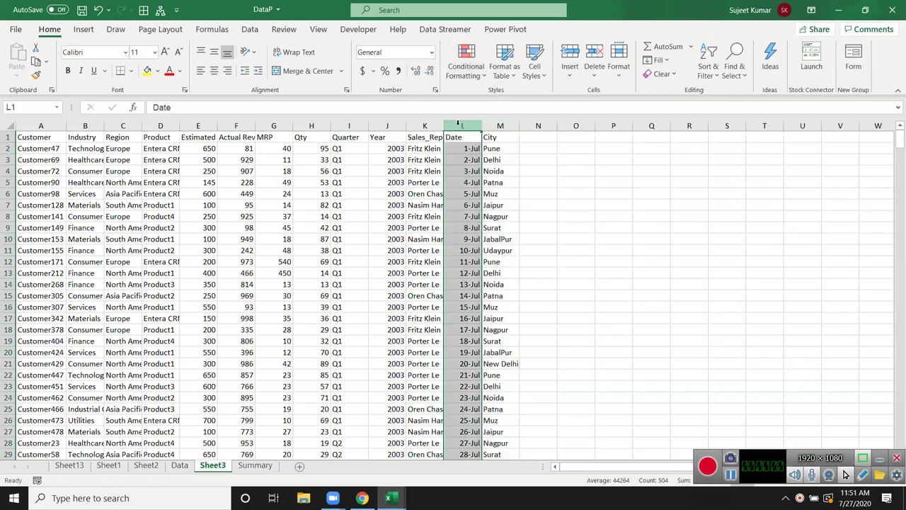
left_click(460, 74)
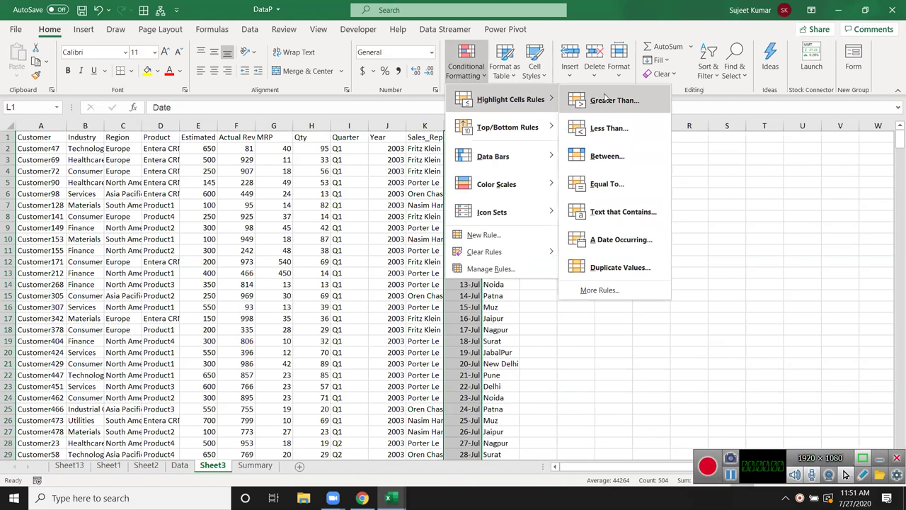
mouse_move(504, 99)
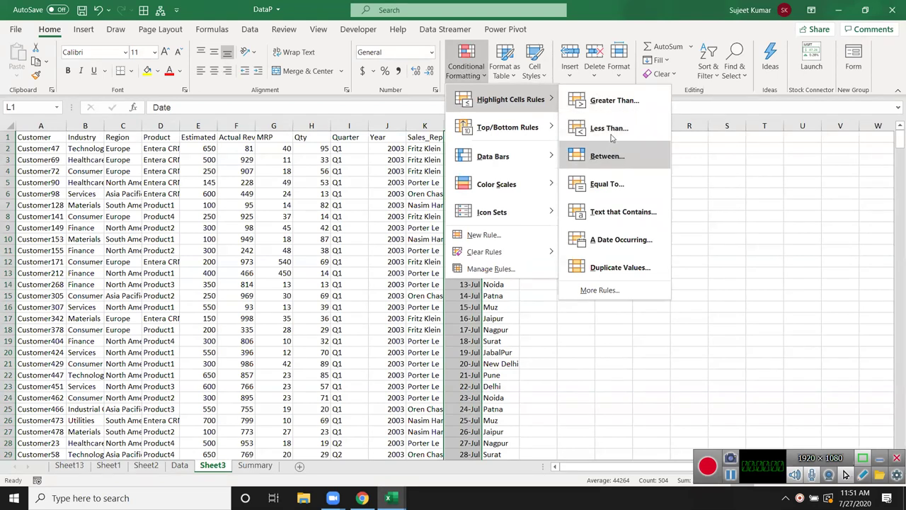
left_click(621, 184)
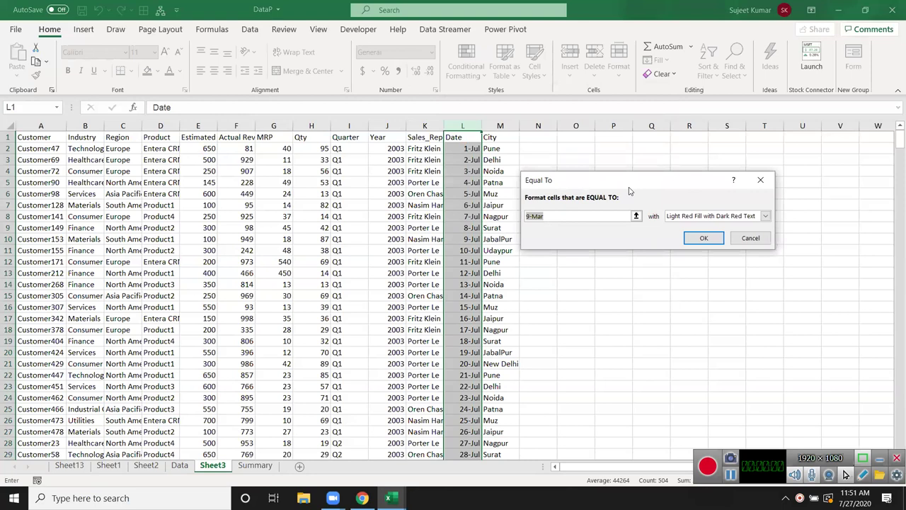
type("7/27")
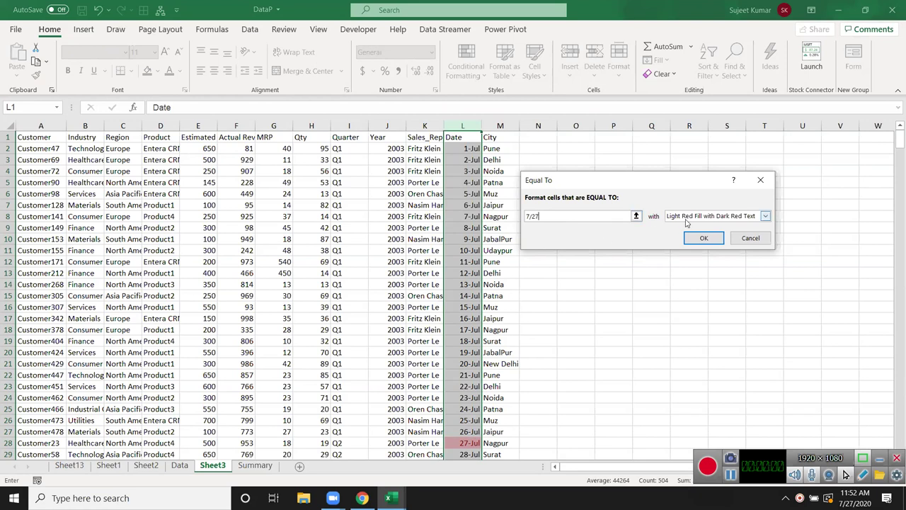
left_click(756, 238)
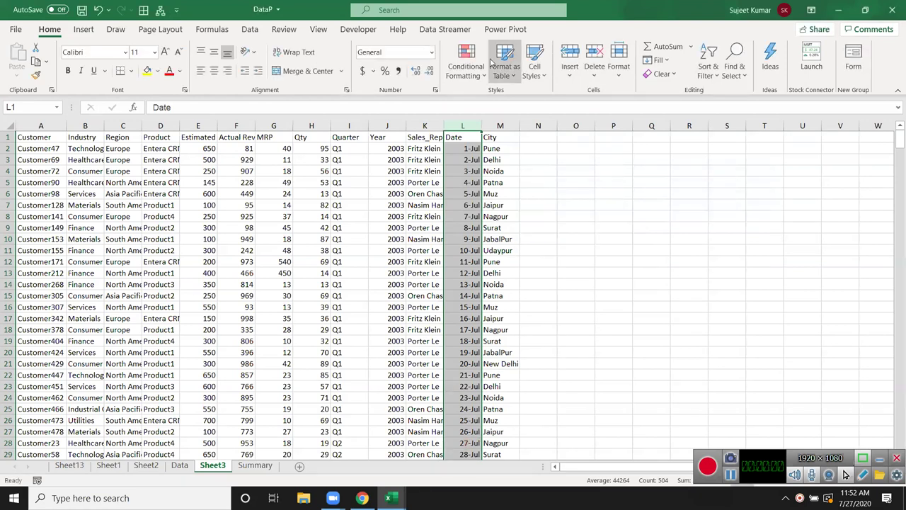
left_click(466, 62)
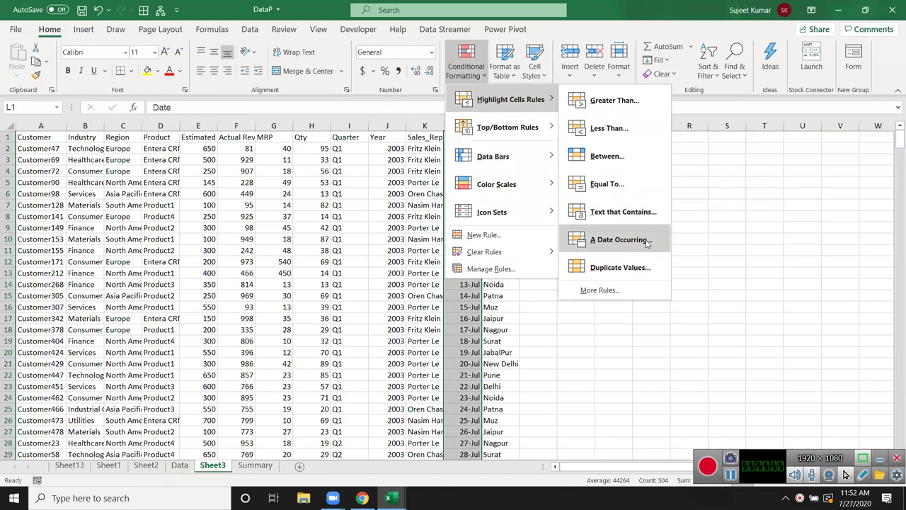
left_click(644, 241)
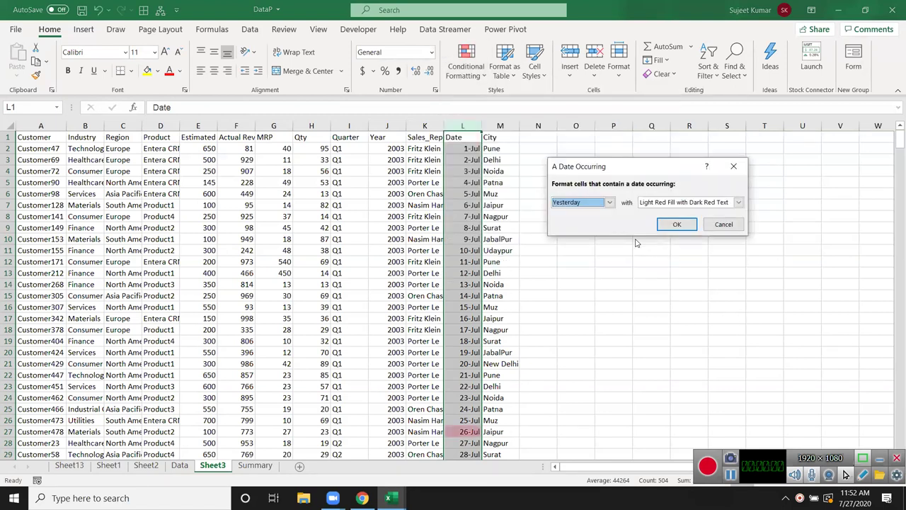
left_click(594, 205)
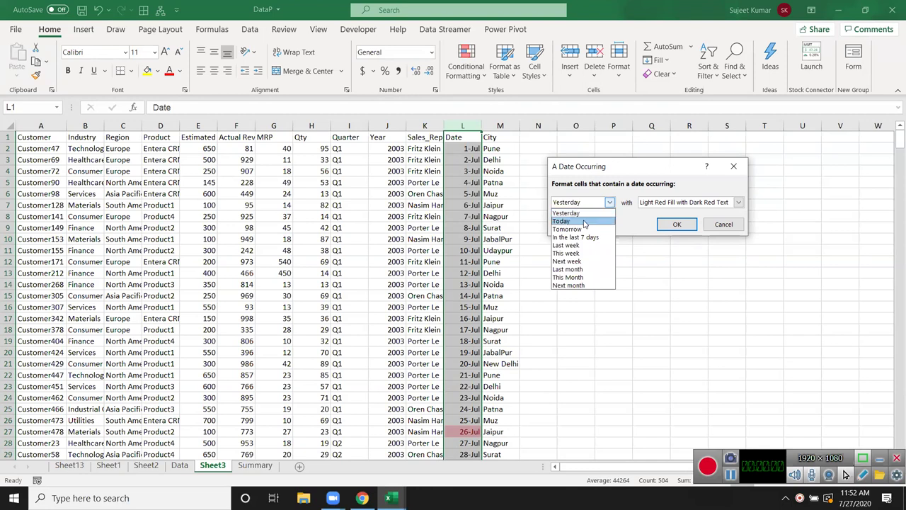
left_click(583, 223)
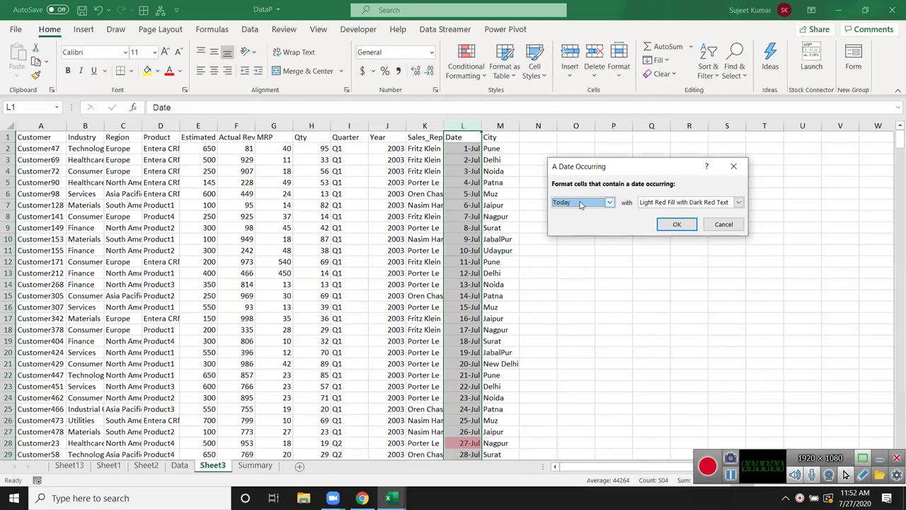
left_click(580, 204)
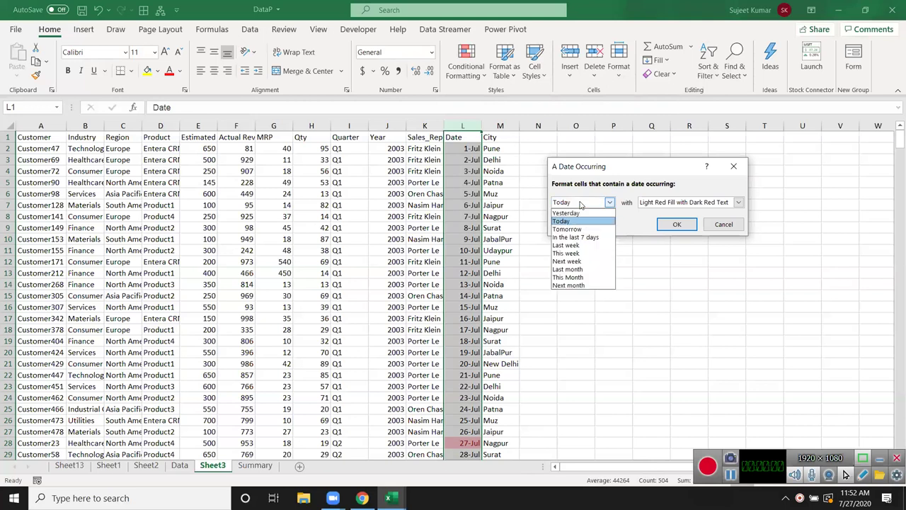
left_click(588, 238)
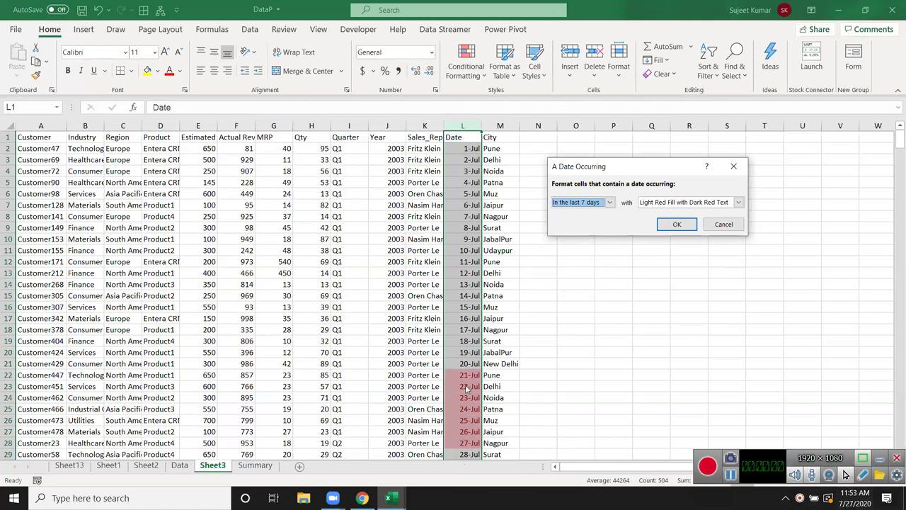
left_click(570, 206)
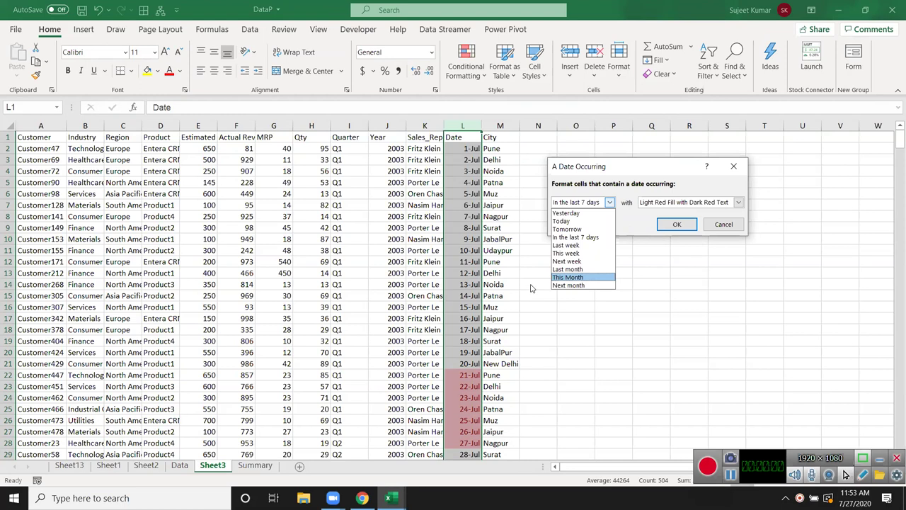
key("Escape")
key("Escape")
left_click(465, 63)
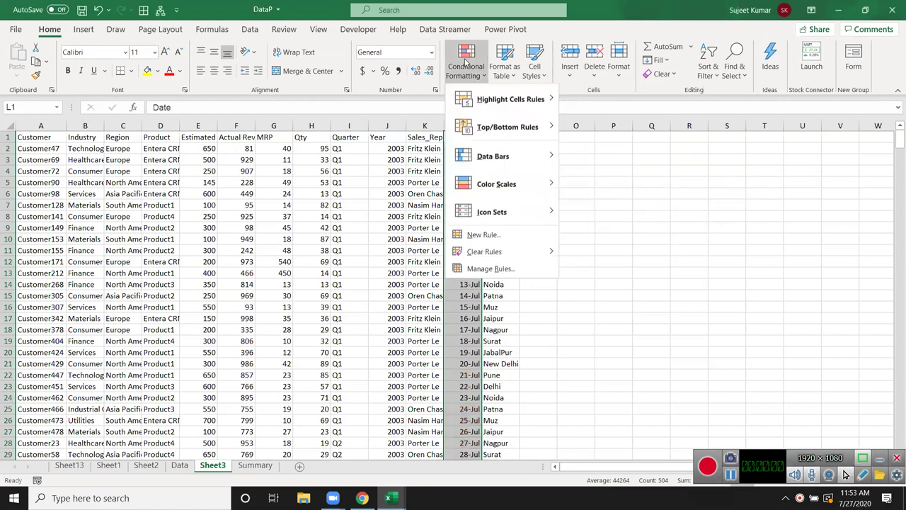
mouse_move(509, 99)
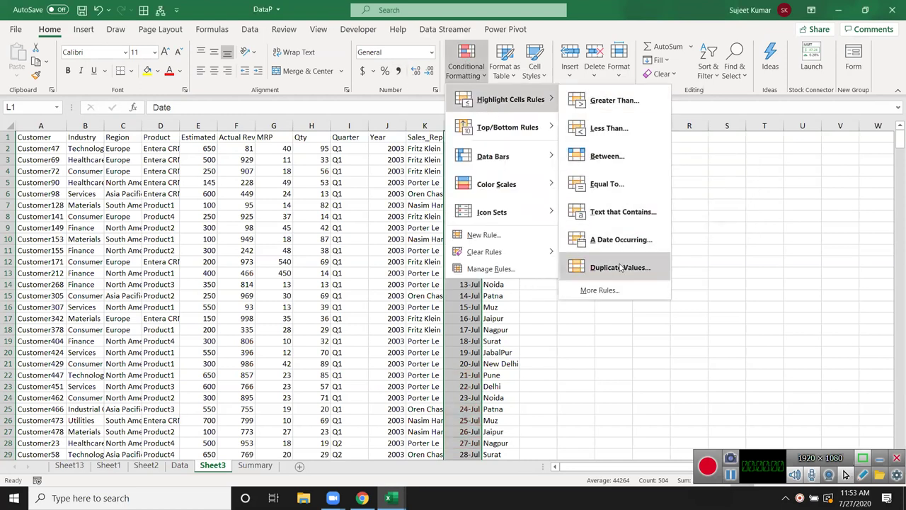
key("Escape")
key("Escape")
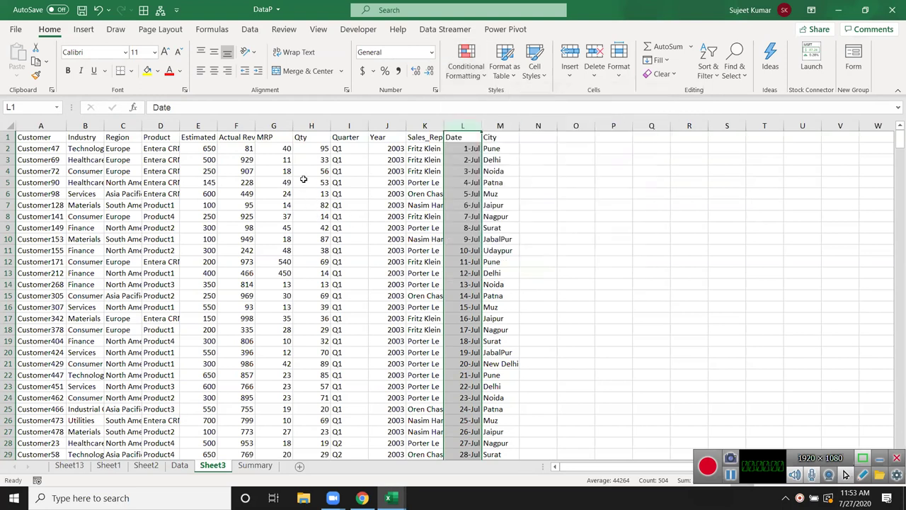
Step: Preview a Duplicate Values highlight on the Qty values, cancel it, and add a new Sheet4
left_click_drag(313, 151, 315, 453)
left_click(465, 65)
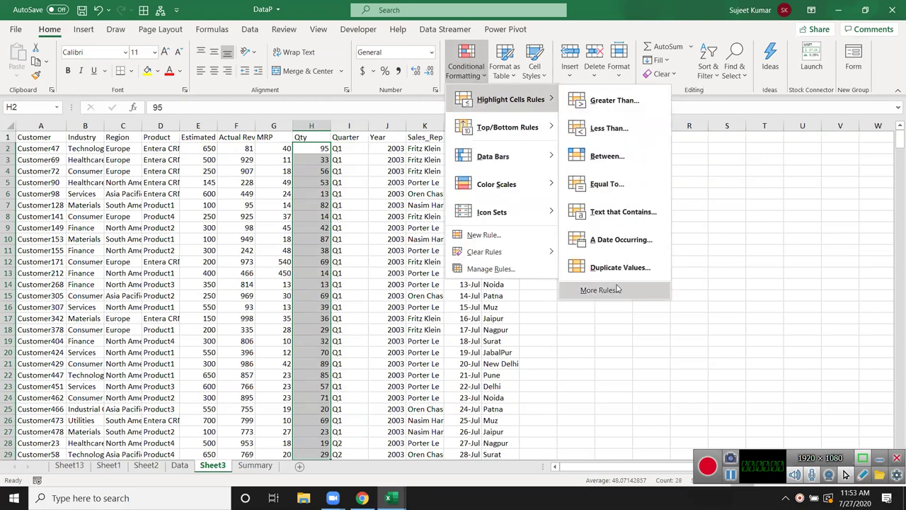
left_click(613, 272)
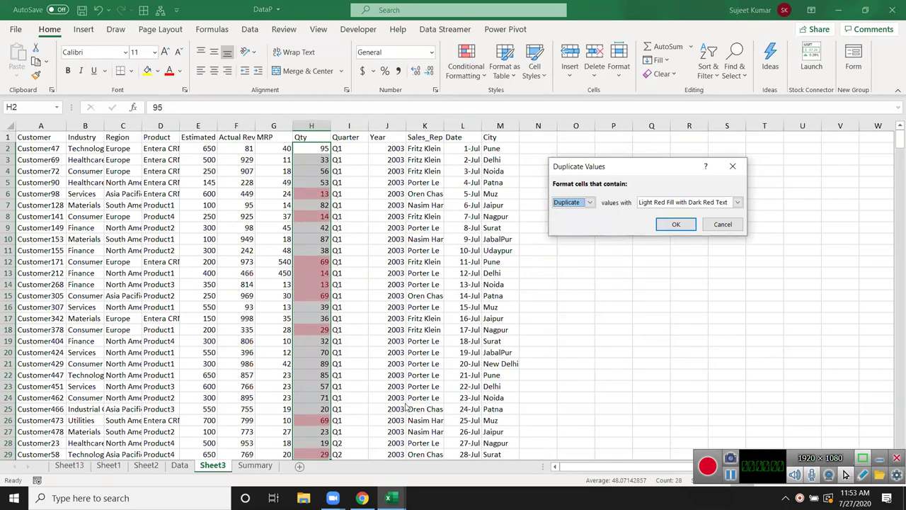
key("Escape")
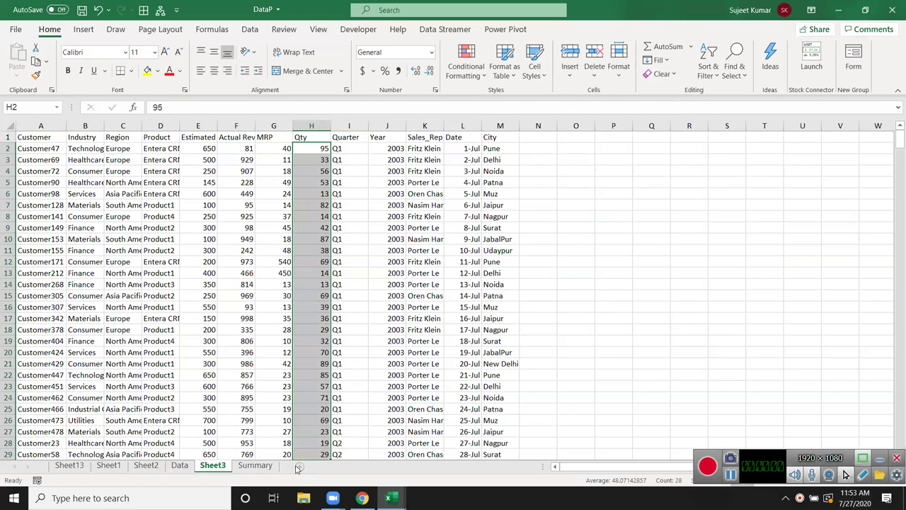
left_click(298, 467)
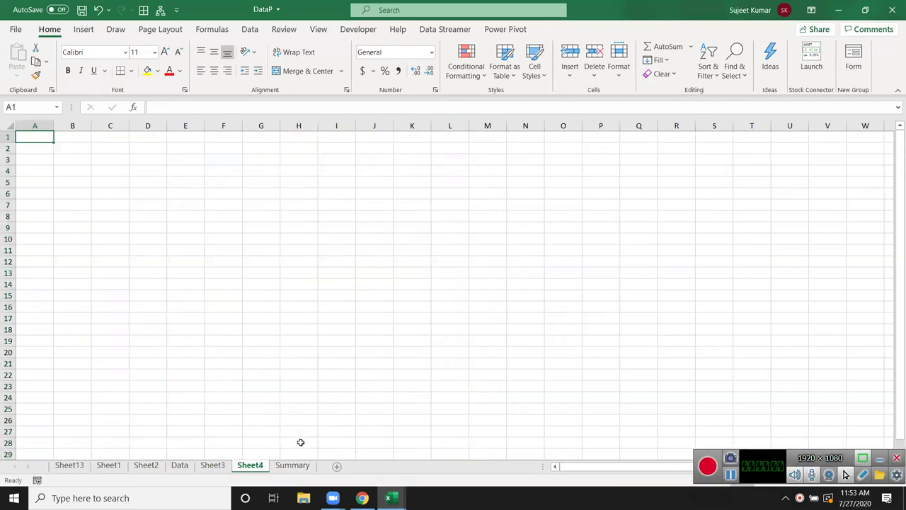
Step: Enter the A/c header in A1 and apply a Duplicate Values highlight to column A
type("A/c")
key("Return")
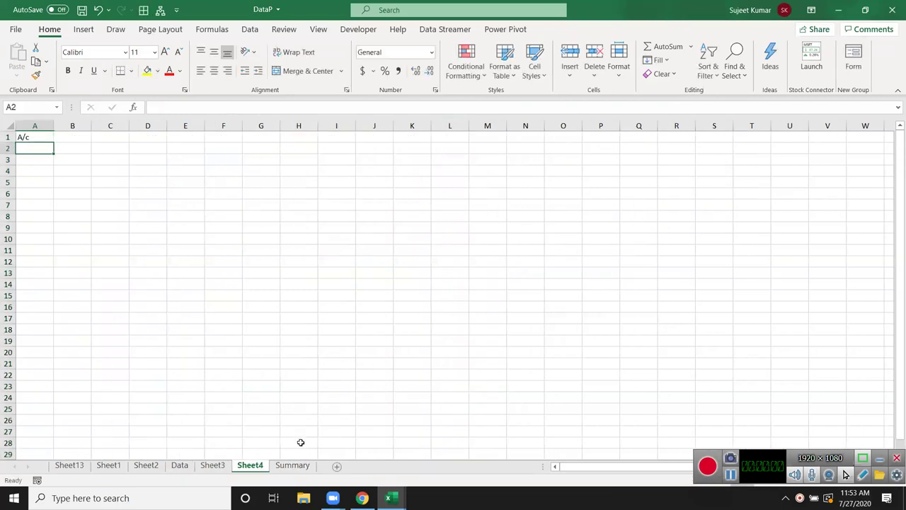
left_click(29, 126)
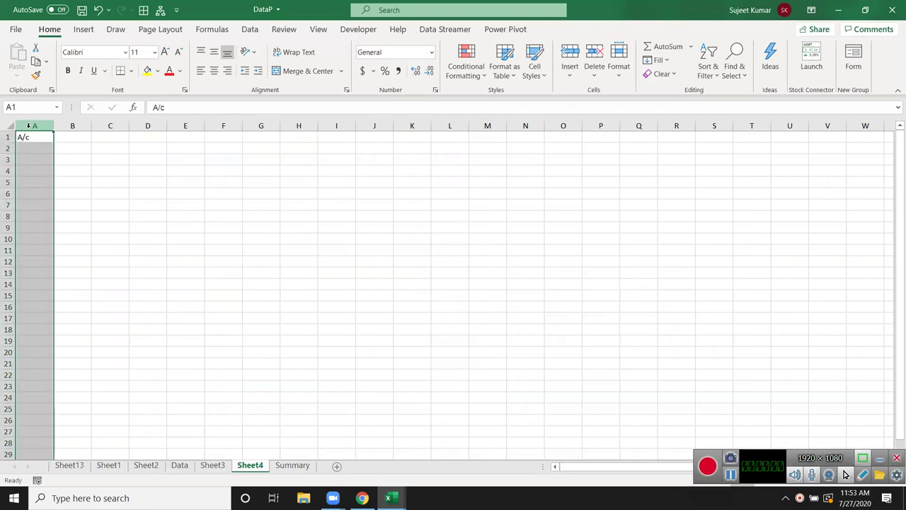
left_click(478, 80)
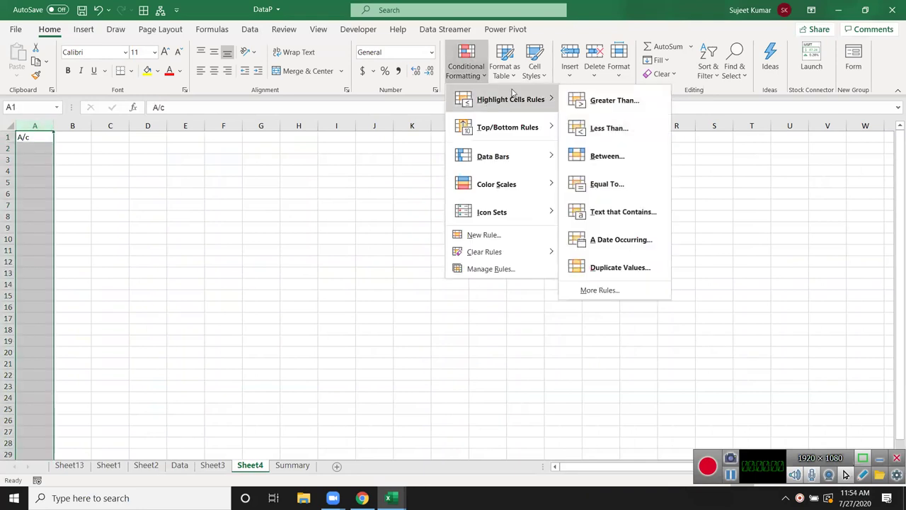
mouse_move(510, 99)
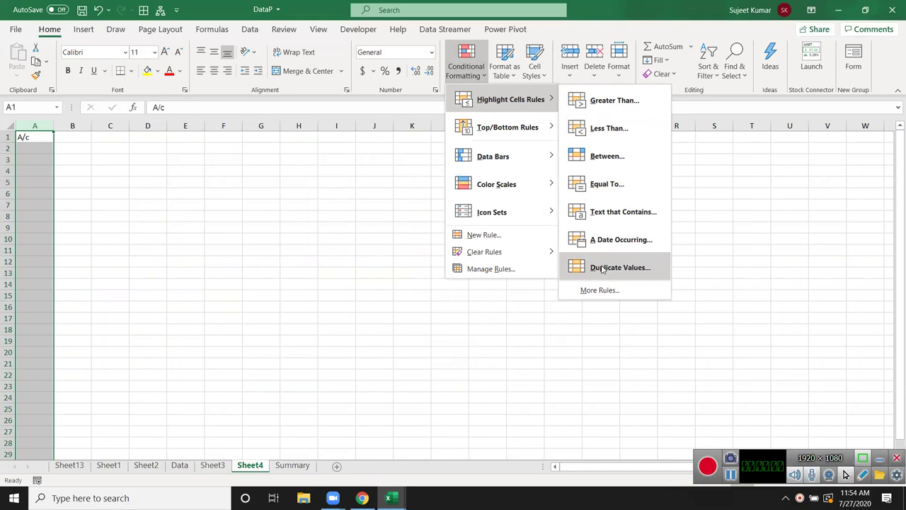
left_click(603, 267)
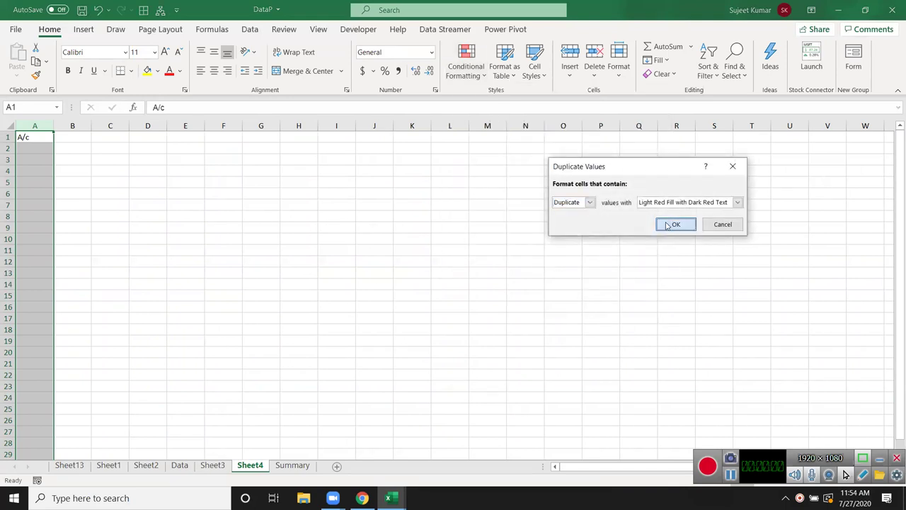
left_click(673, 224)
Step: Enter 1, 2 and 3 below the header, plus two more 1s lower down that get highlighted
left_click(36, 155)
left_click(41, 150)
type("1")
key("Return")
type("2")
key("Return")
type("3")
key("Return")
key("Down")
key("Down")
key("Down")
type("1")
key("Return")
key("Down")
key("Down")
key("Down")
key("Down")
key("Down")
type("1")
key("Return")
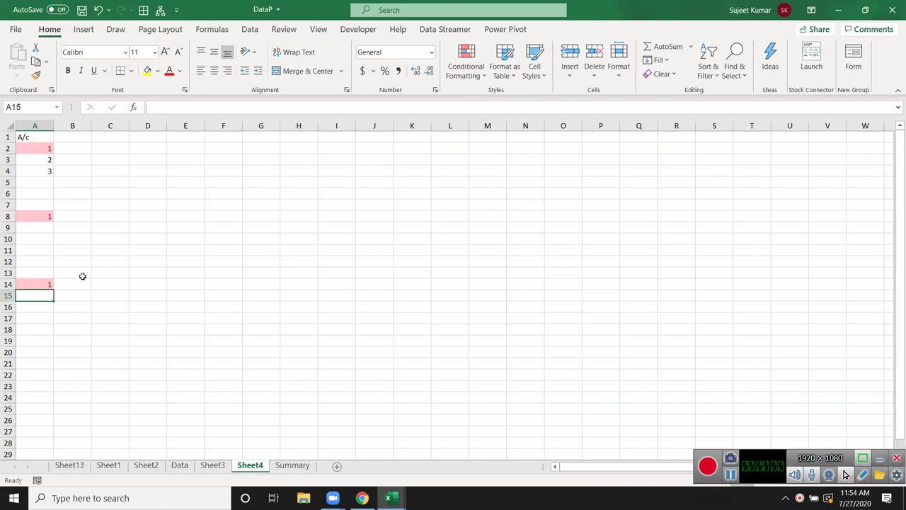
left_click(468, 70)
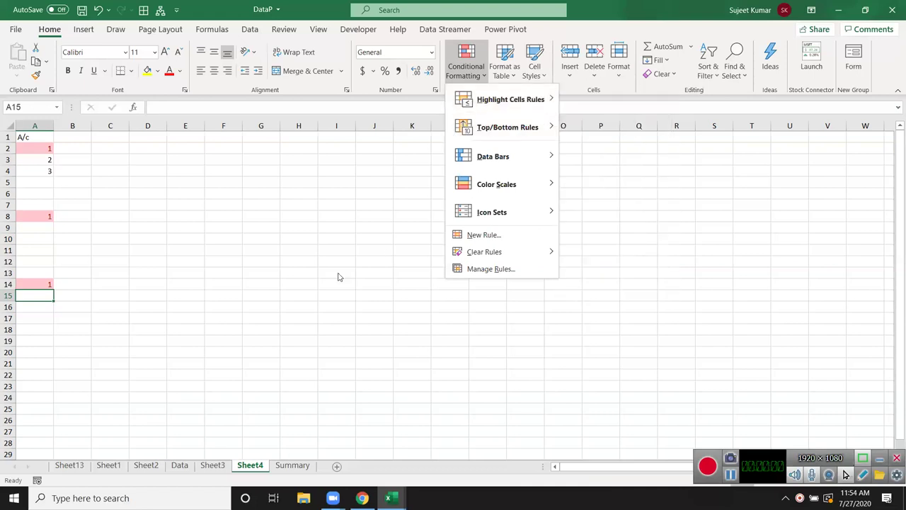
left_click(319, 310)
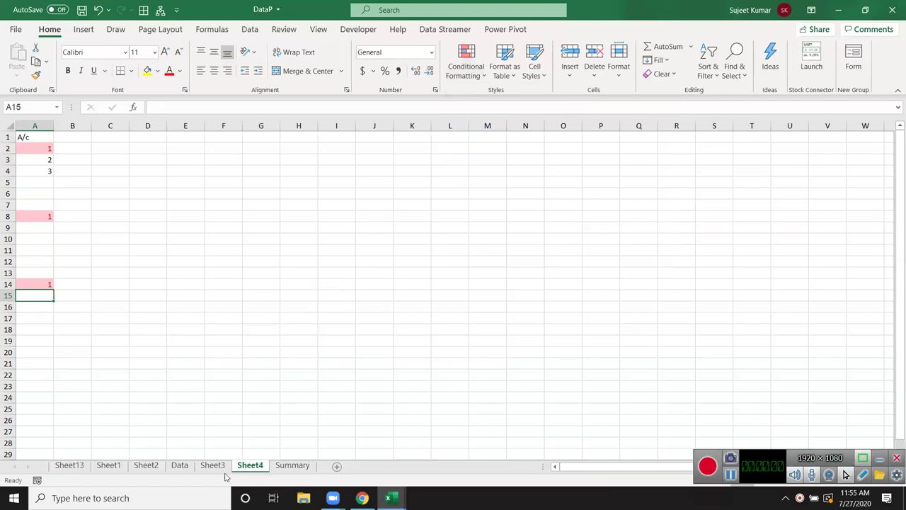
Step: Back on Sheet3, preview a Top 10 Items highlight on the Qty column, then cancel it
left_click(223, 469)
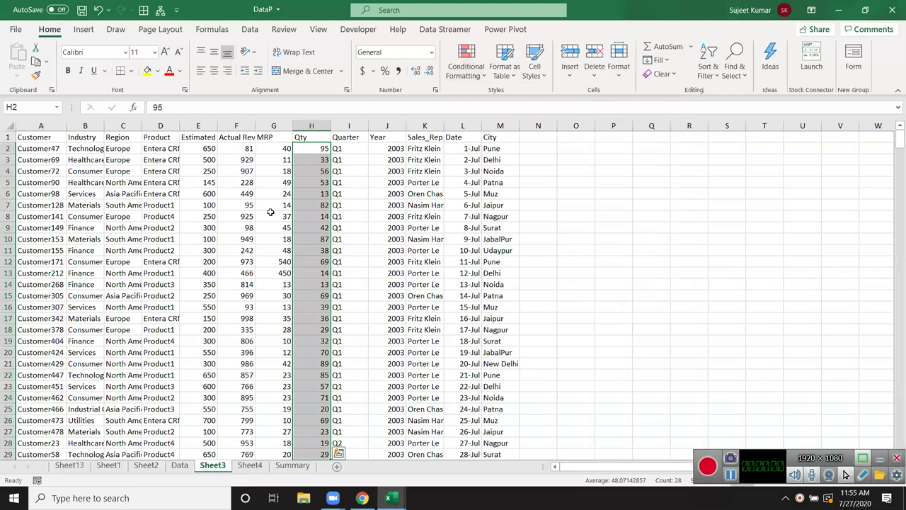
left_click(310, 161)
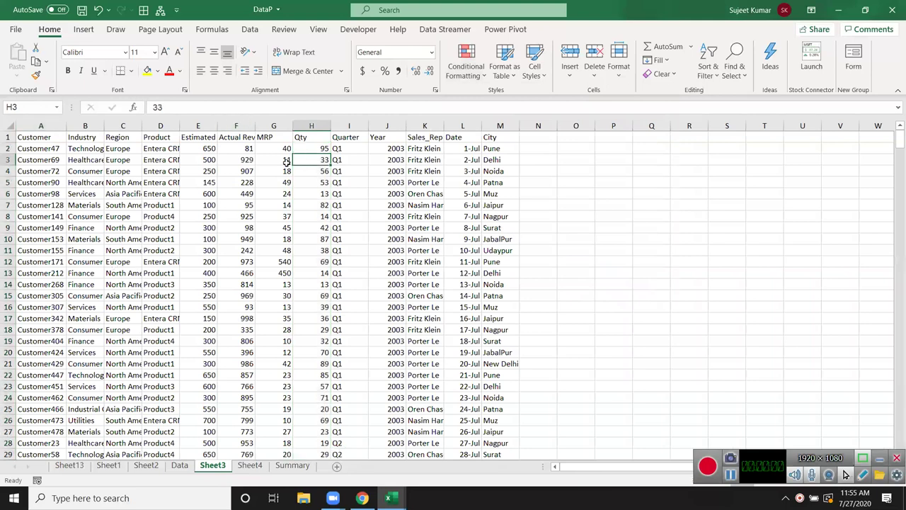
left_click(312, 125)
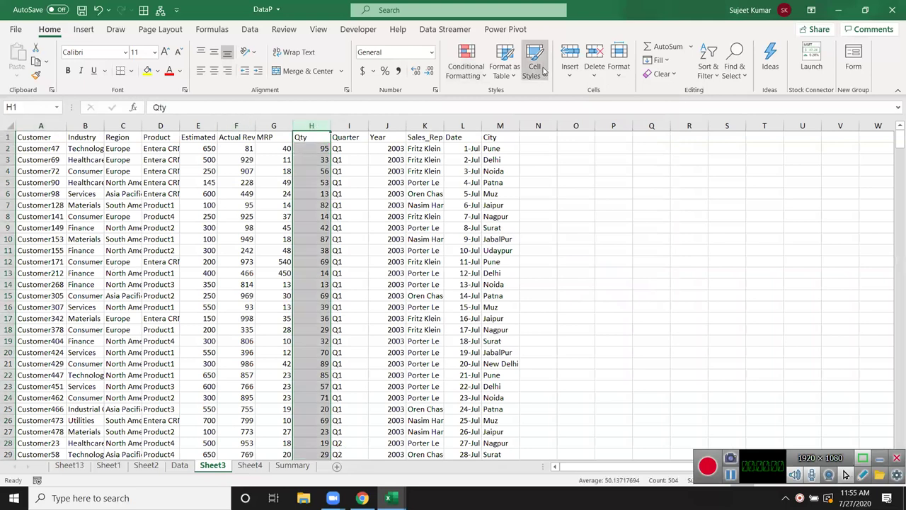
left_click(466, 67)
mouse_move(507, 127)
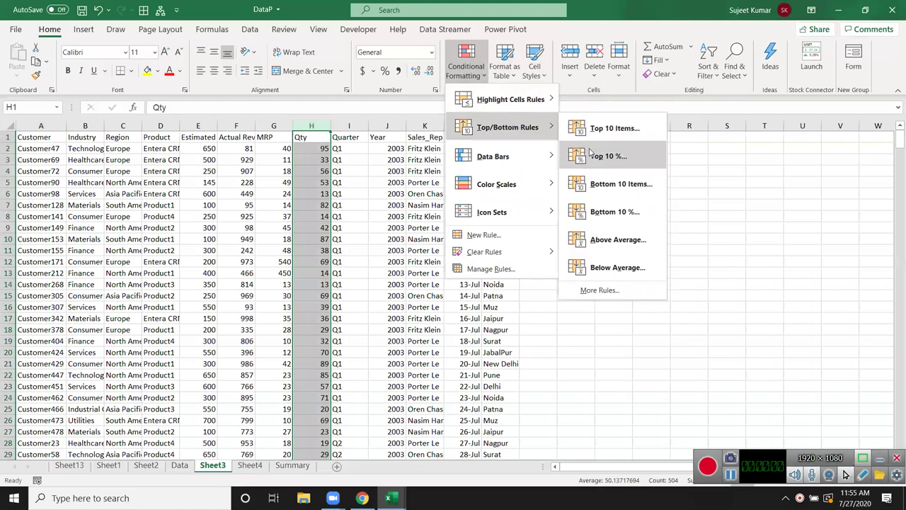
left_click(606, 131)
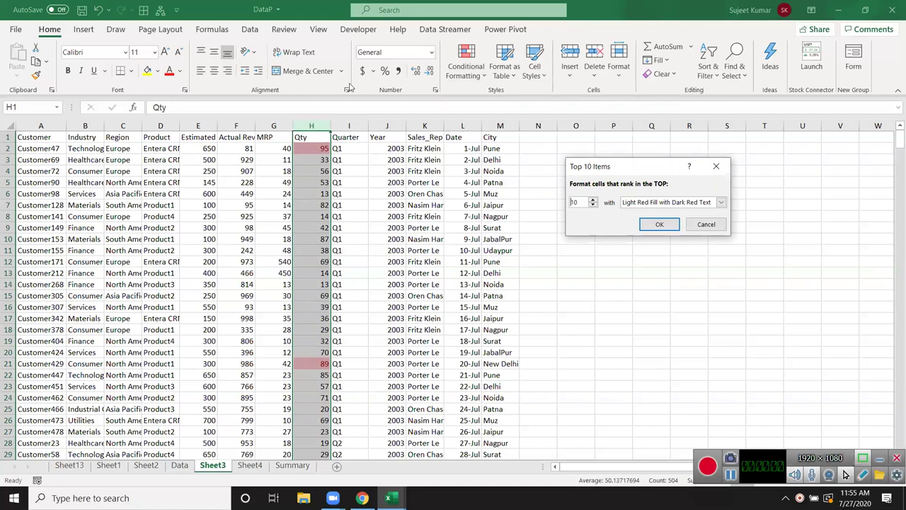
left_click(705, 224)
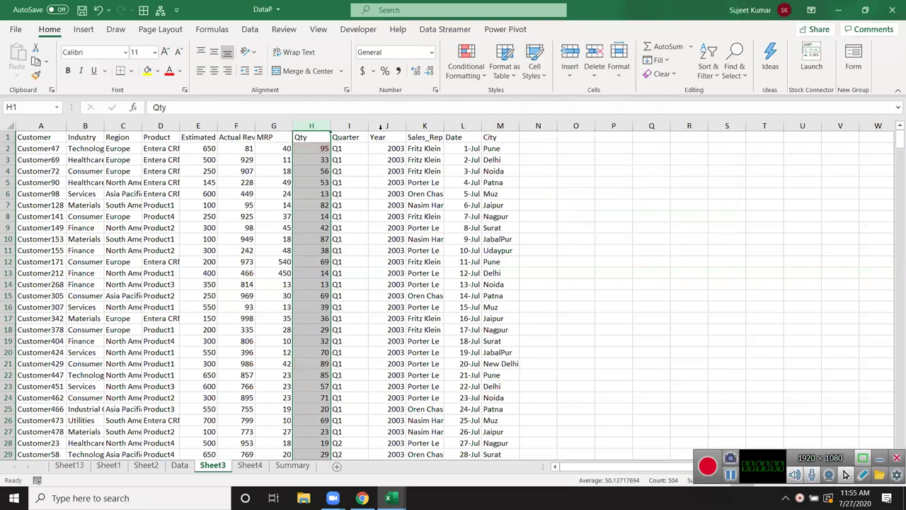
left_click(466, 66)
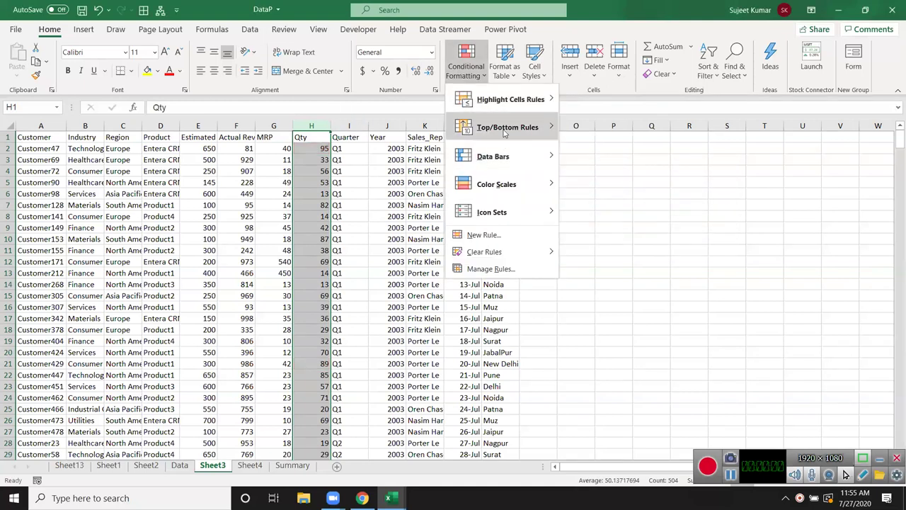
Step: Start a Bottom 10 Items rule on Qty, edit the item count, then dismiss it unapplied
left_click(616, 194)
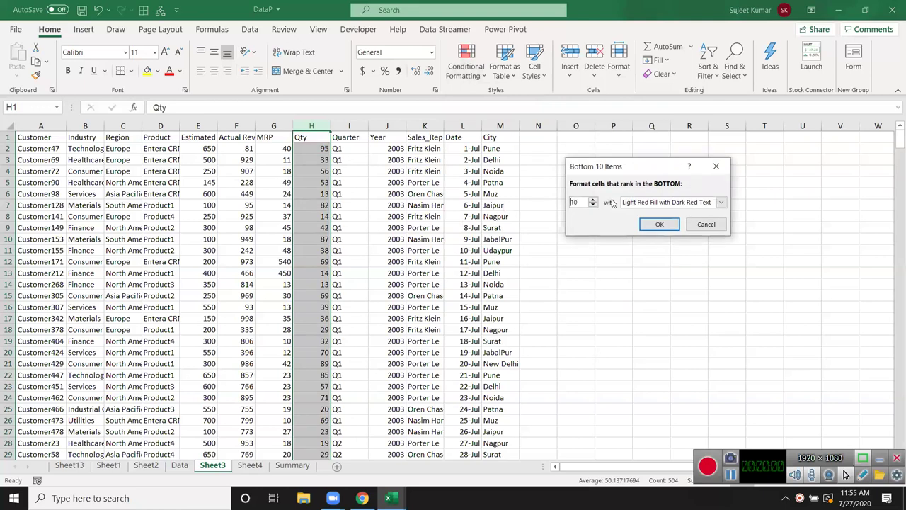
type("1")
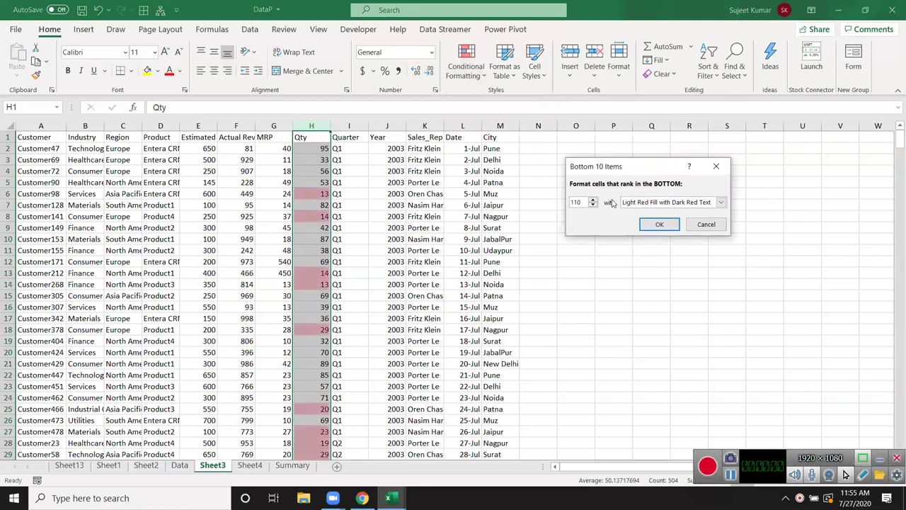
key("Delete")
key("BackSpace")
key("Escape")
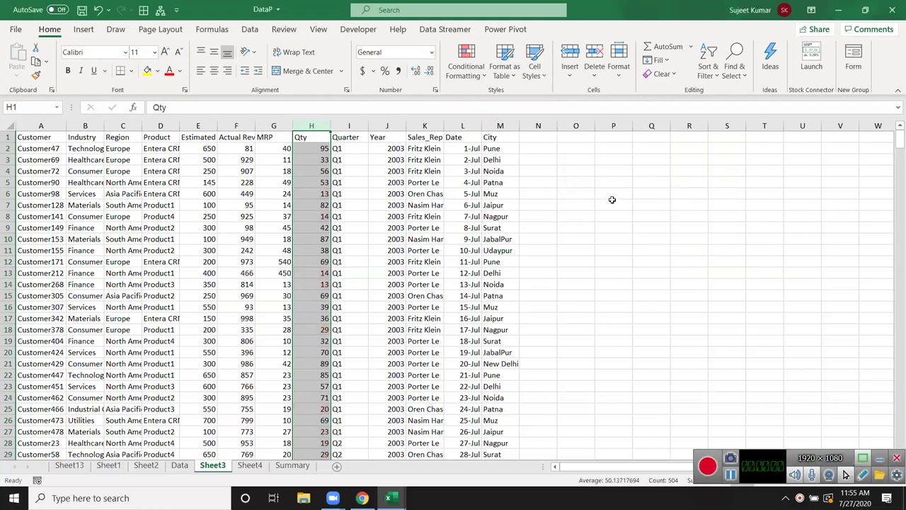
left_click(449, 75)
mouse_move(507, 128)
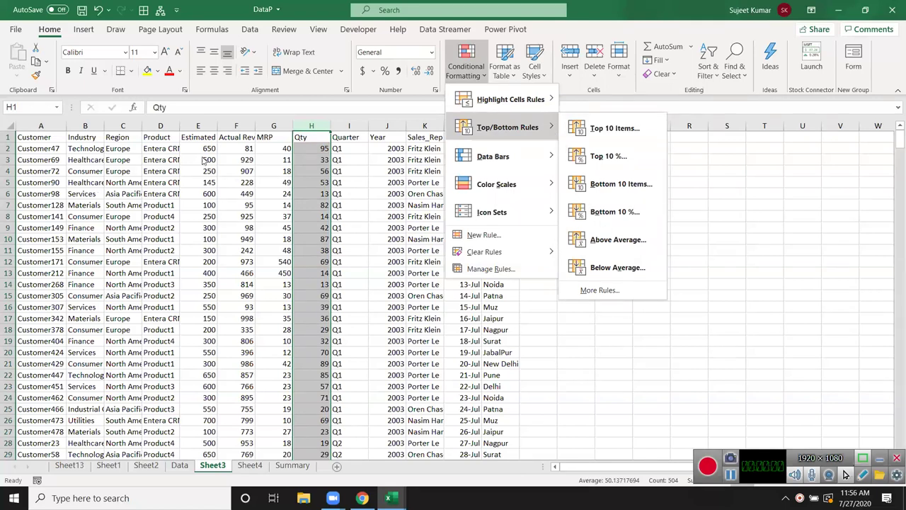
Step: Open a Bottom 10% rule for the Qty values and cancel it without applying
left_click(879, 462)
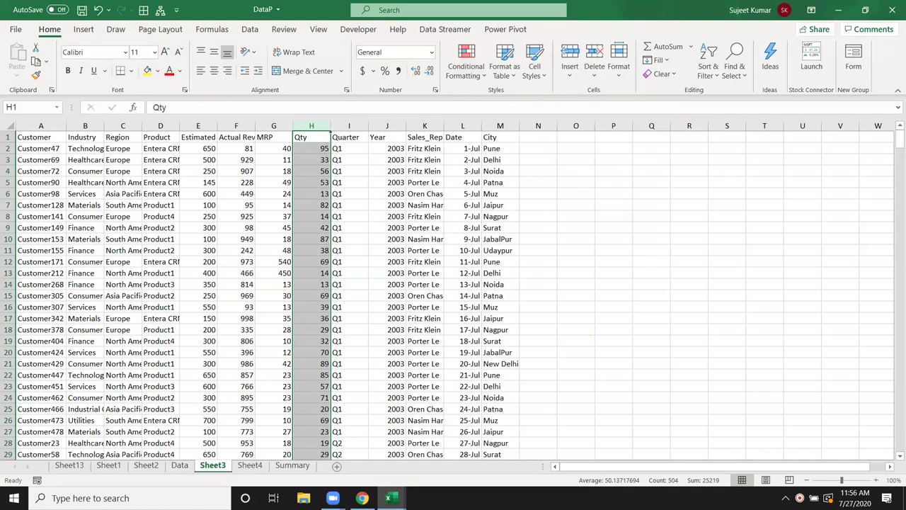
left_click(467, 68)
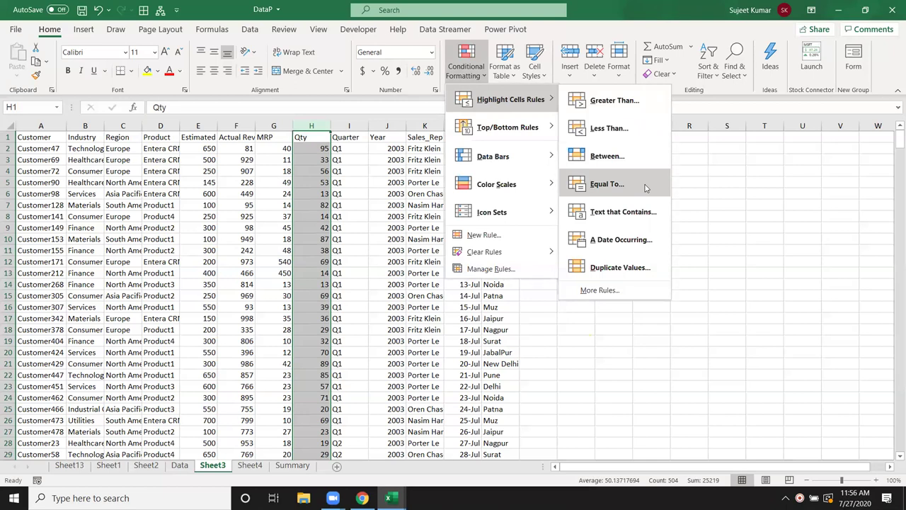
mouse_move(507, 127)
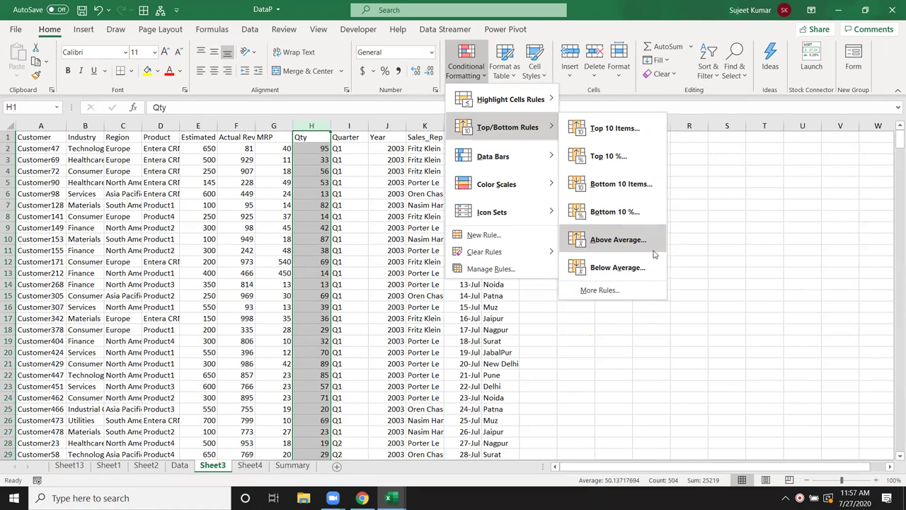
left_click(613, 211)
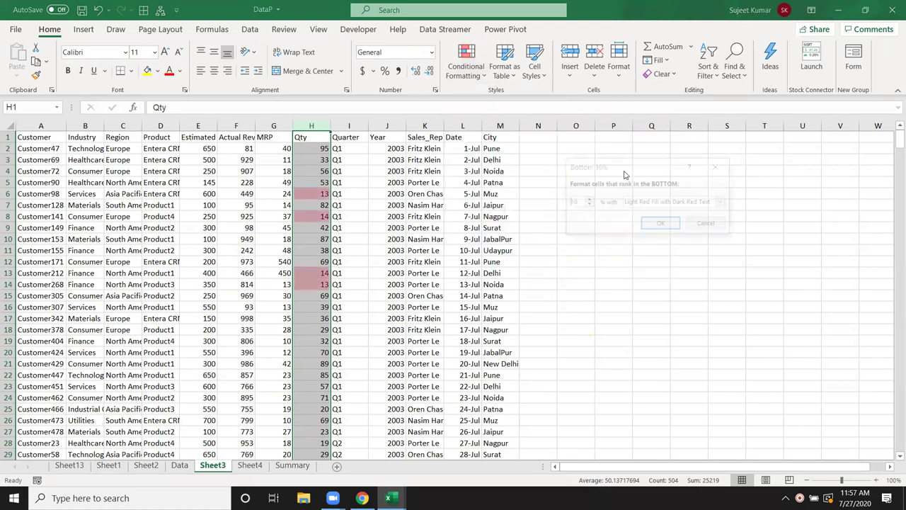
left_click(710, 225)
left_click(466, 67)
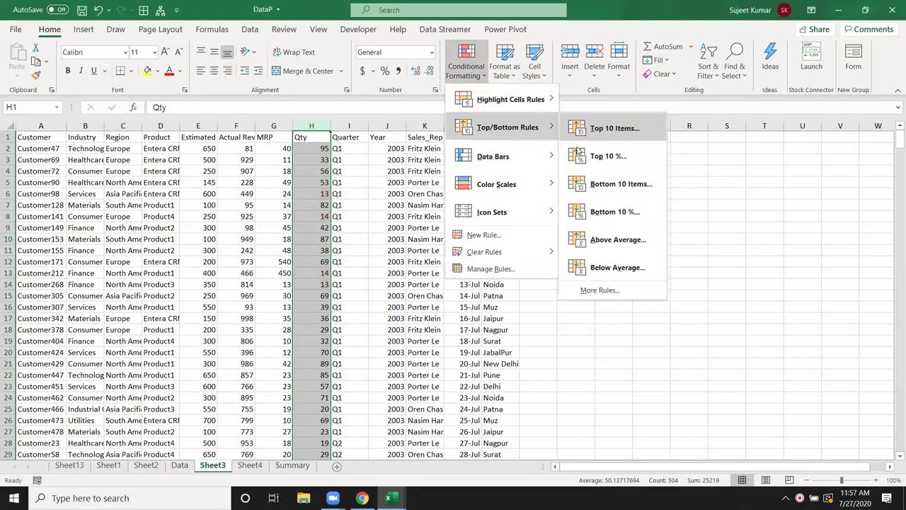
Step: Open a Below Average rule for the Qty values and cancel it without applying
left_click(612, 268)
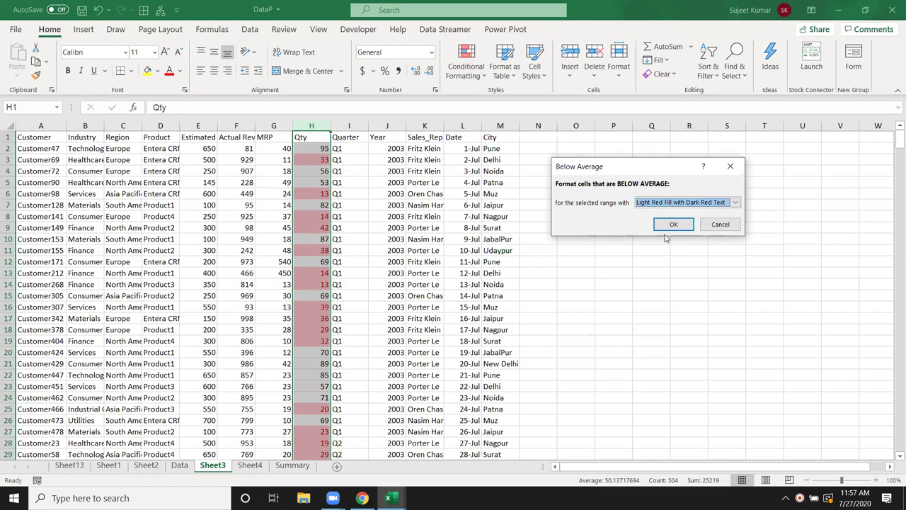
left_click(720, 224)
left_click(464, 73)
mouse_move(507, 128)
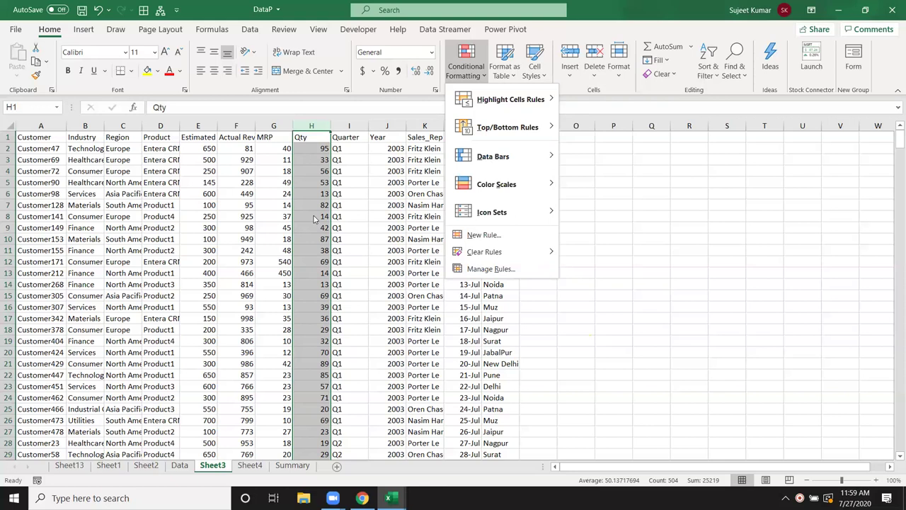
Step: Apply Blue Data Bar (Gradient Fill) to the entire Qty column H
left_click(345, 162)
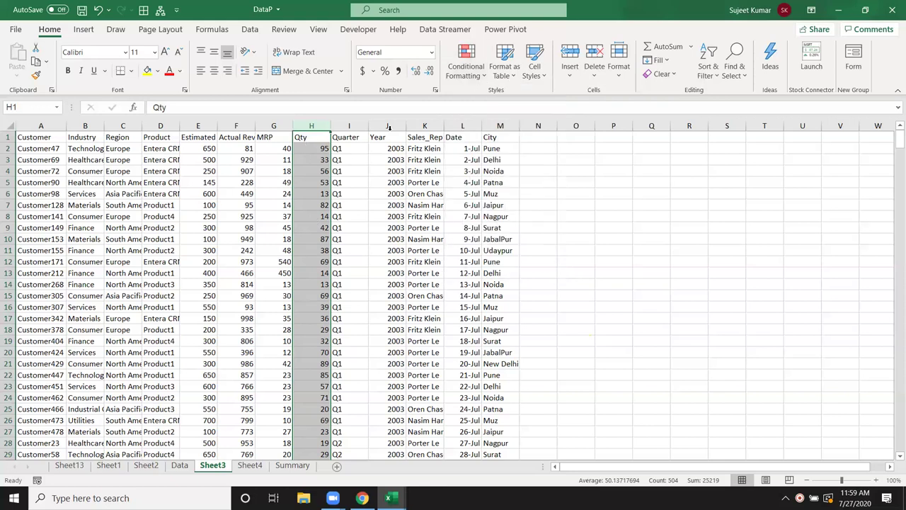
left_click(466, 63)
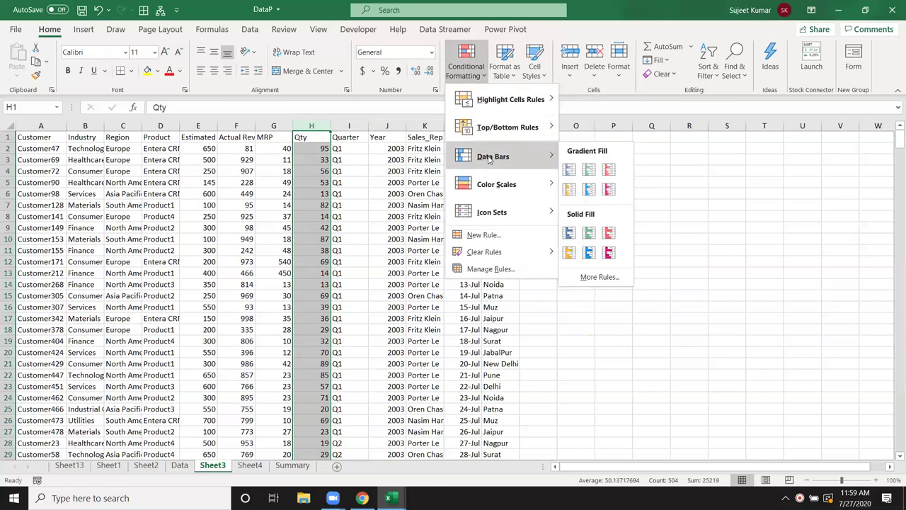
left_click(347, 177)
left_click_drag(320, 150, 315, 239)
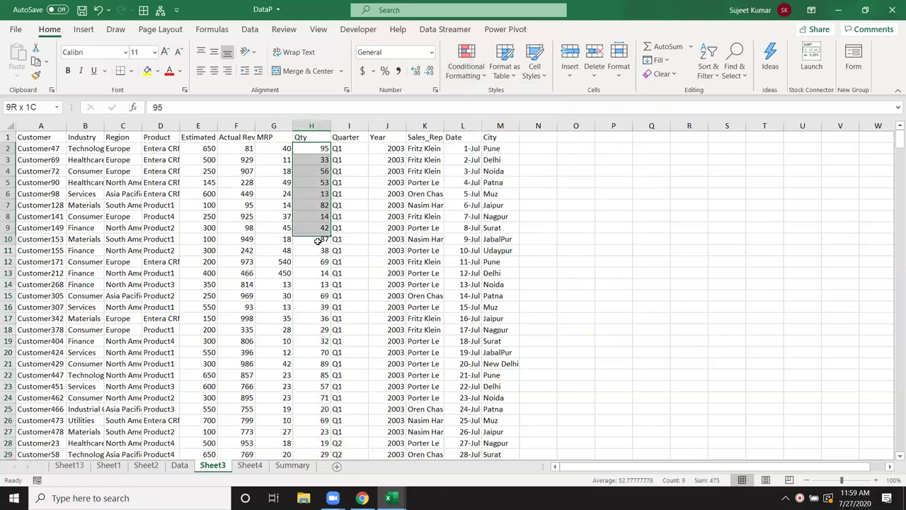
left_click(320, 126)
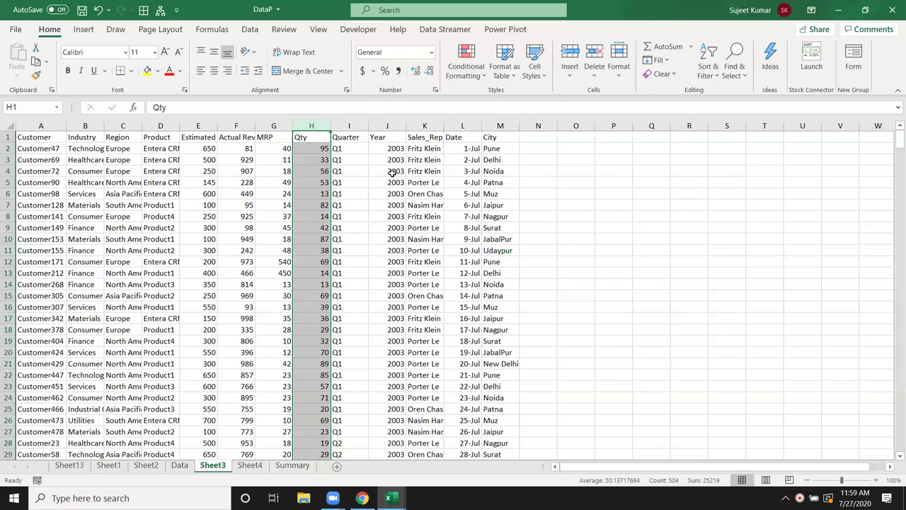
left_click(467, 65)
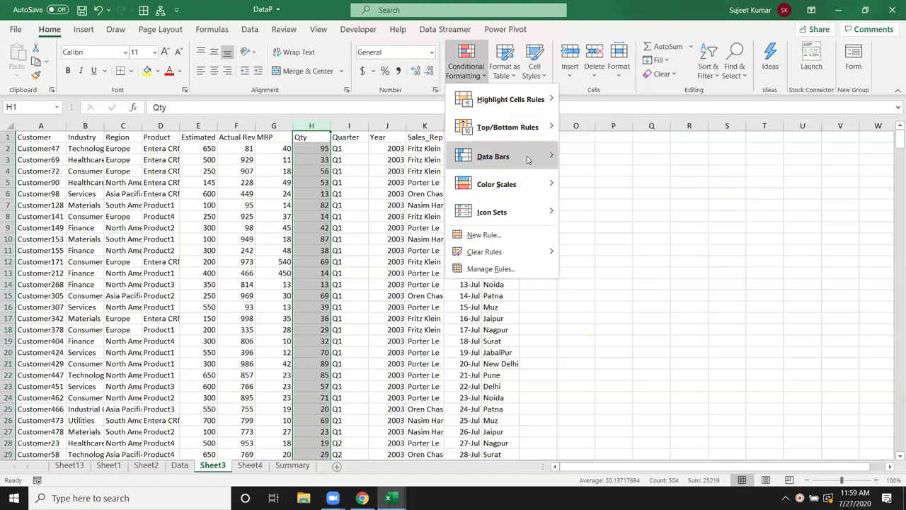
mouse_move(494, 157)
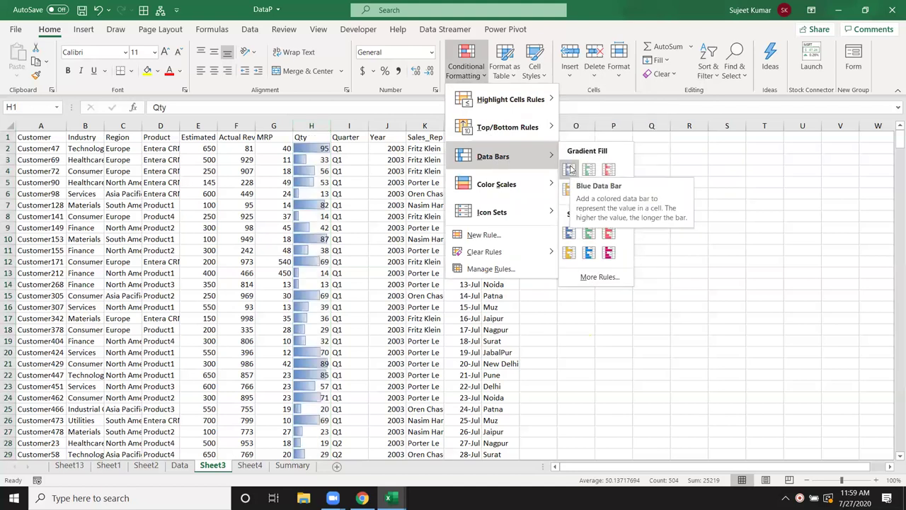
left_click(570, 168)
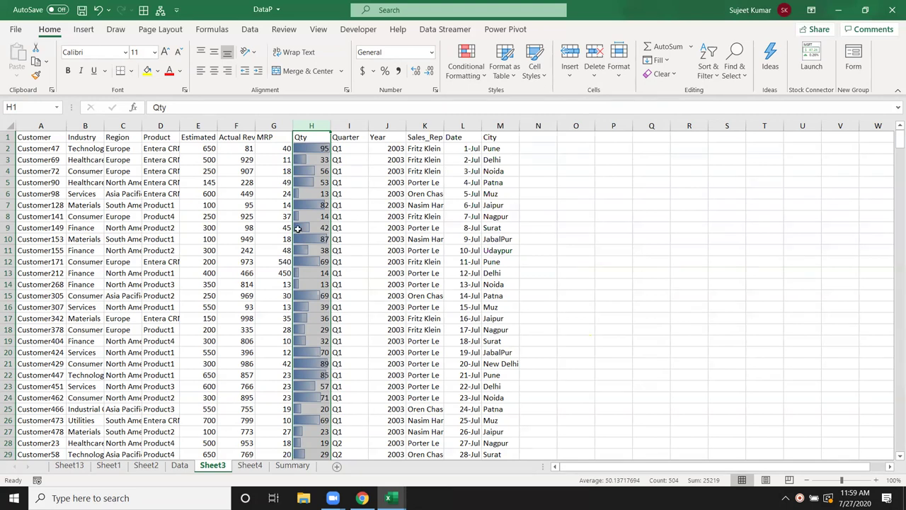
Step: Inspect the bars in H2 and H8, then add a new blank Sheet5
left_click(321, 148)
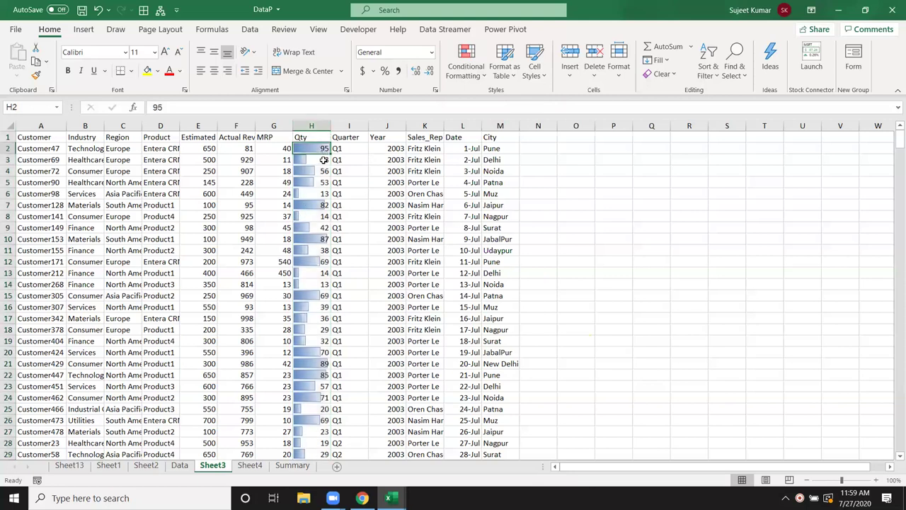
left_click(300, 215)
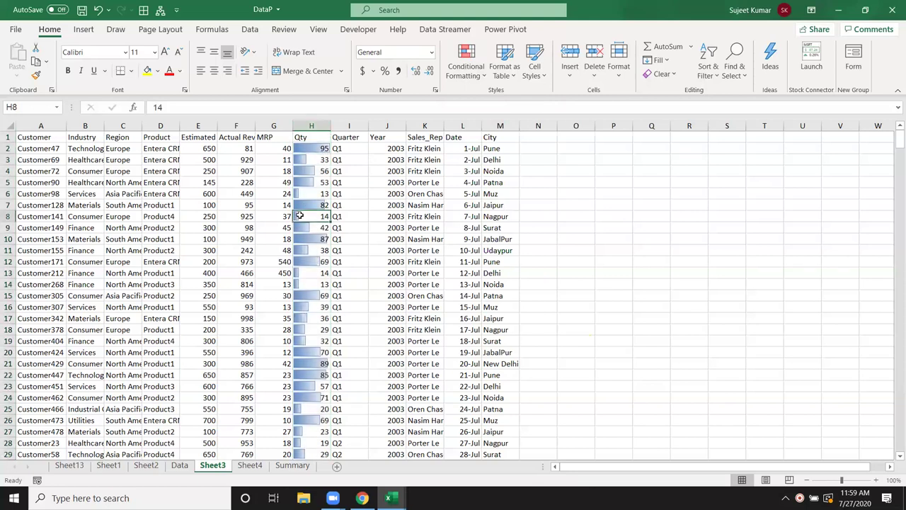
left_click(336, 467)
Step: Type the numbers 1 through 10 down A1:A10 of Sheet5 and select them
type("1 2 3 4 5 6 7 8 ")
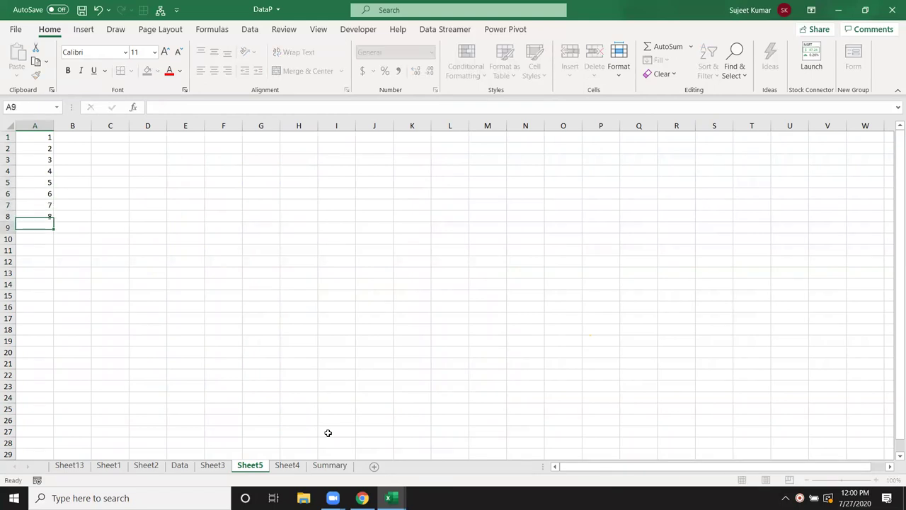
type("9 10")
key("Return")
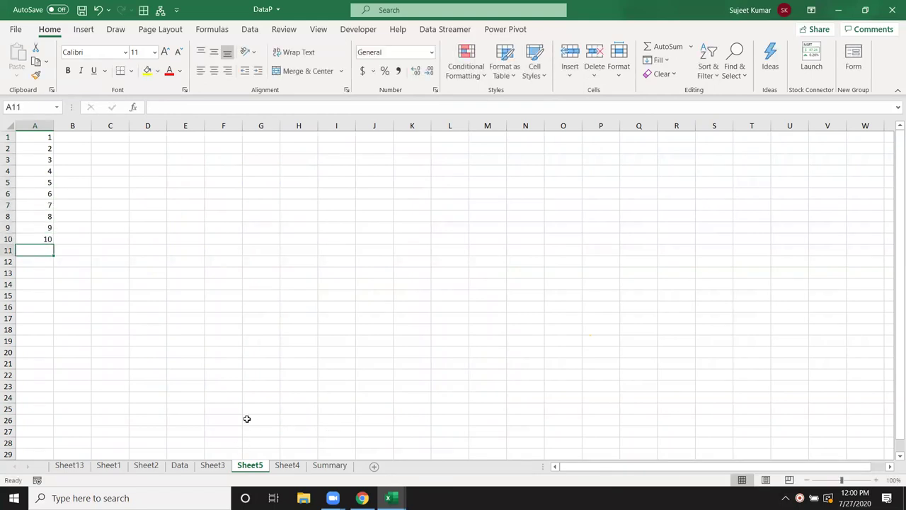
left_click_drag(39, 141, 30, 238)
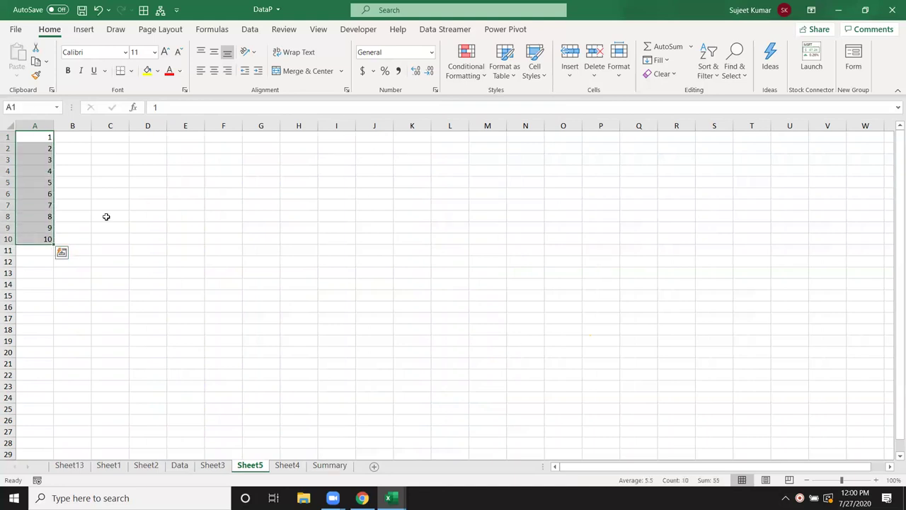
left_click(467, 75)
left_click(285, 465)
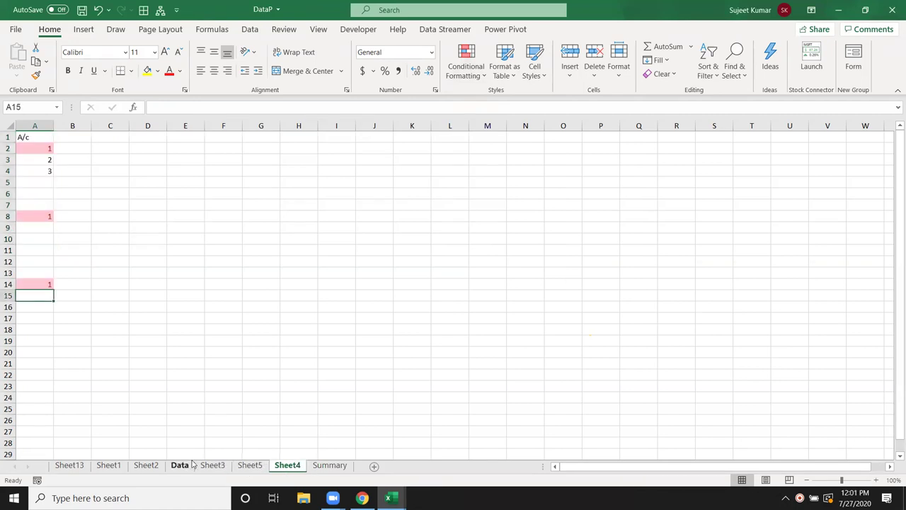
left_click(235, 465)
left_click(217, 465)
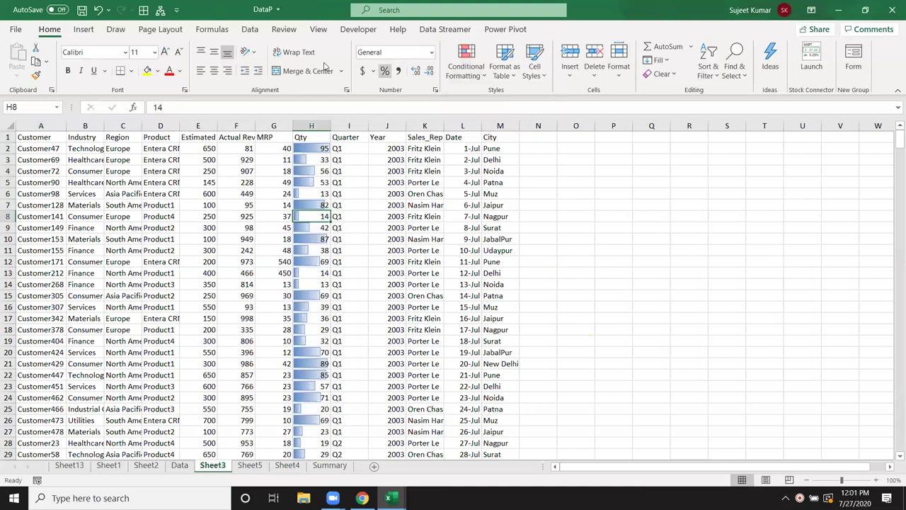
left_click(89, 32)
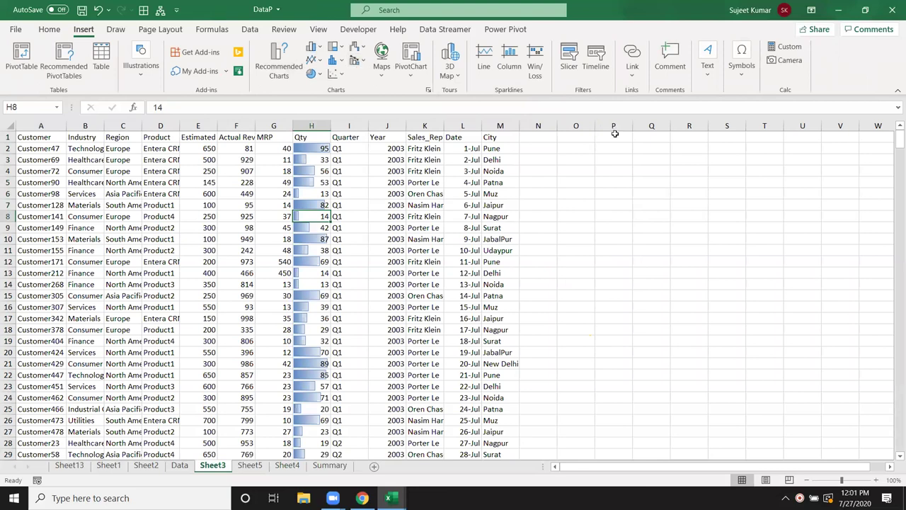
left_click(513, 182)
mouse_move(536, 150)
left_mouse_down()
mouse_move(792, 239)
mouse_move(816, 217)
left_mouse_up()
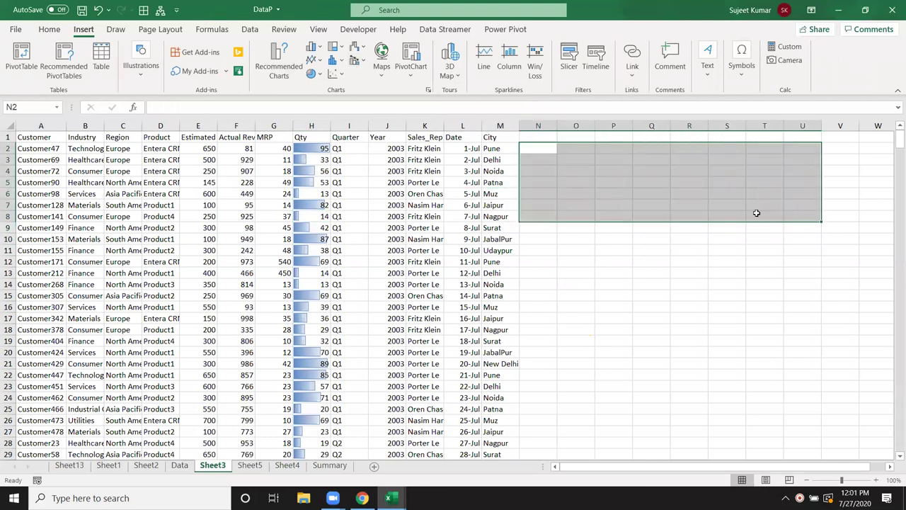
left_click(412, 261)
scroll(347, 239, "down", 6)
scroll(347, 238, "up", 6)
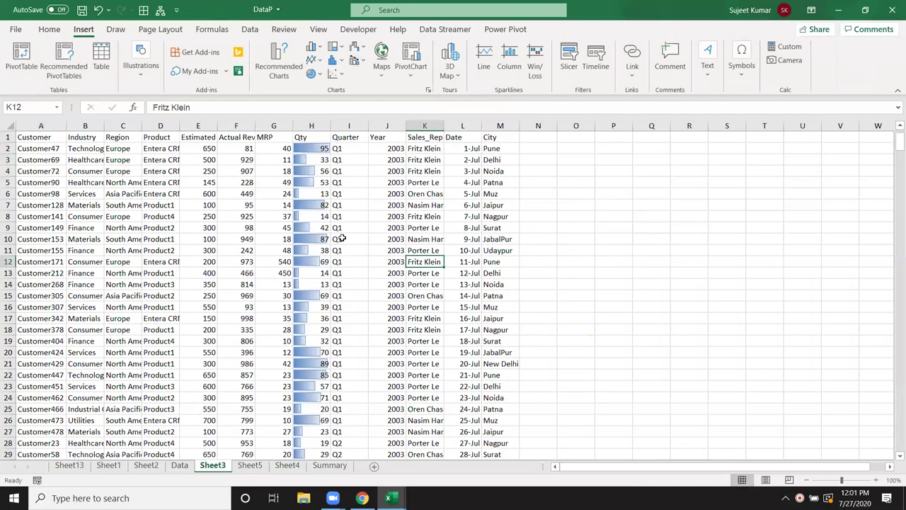
left_click(311, 126)
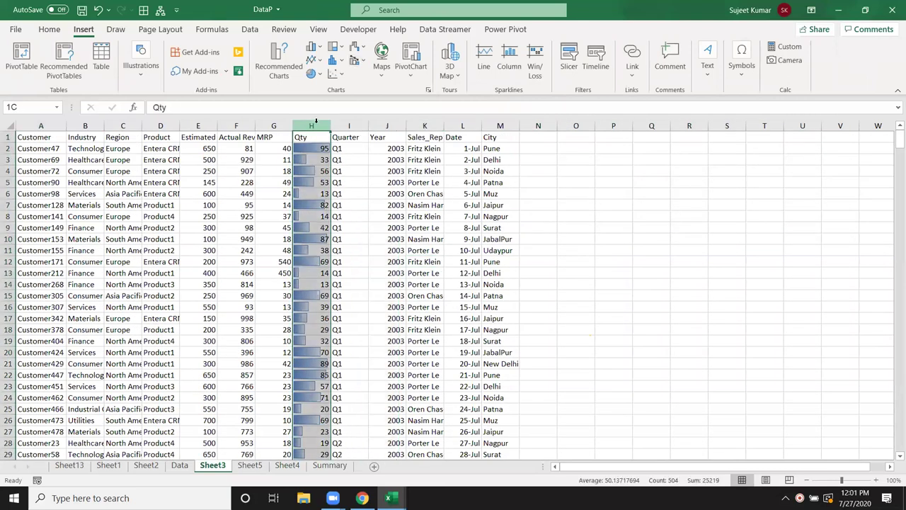
left_click(49, 29)
left_click(466, 62)
mouse_move(493, 157)
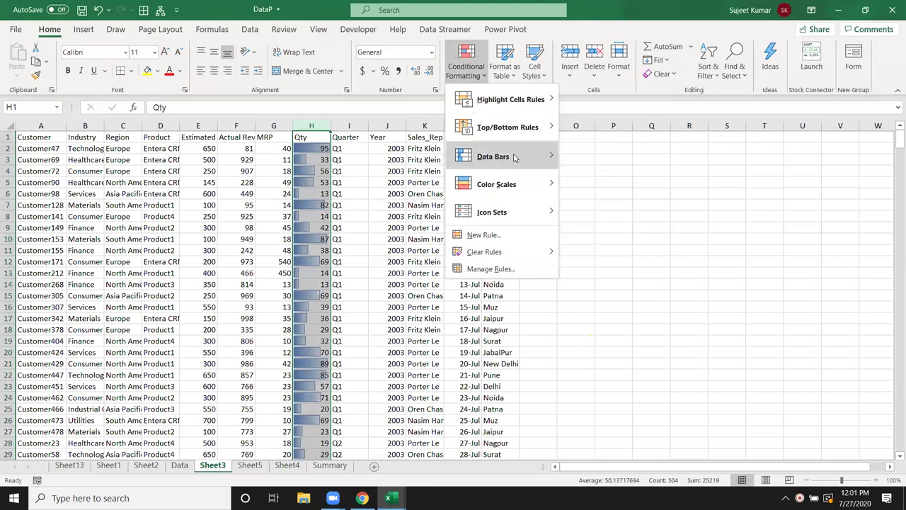
left_click(379, 290)
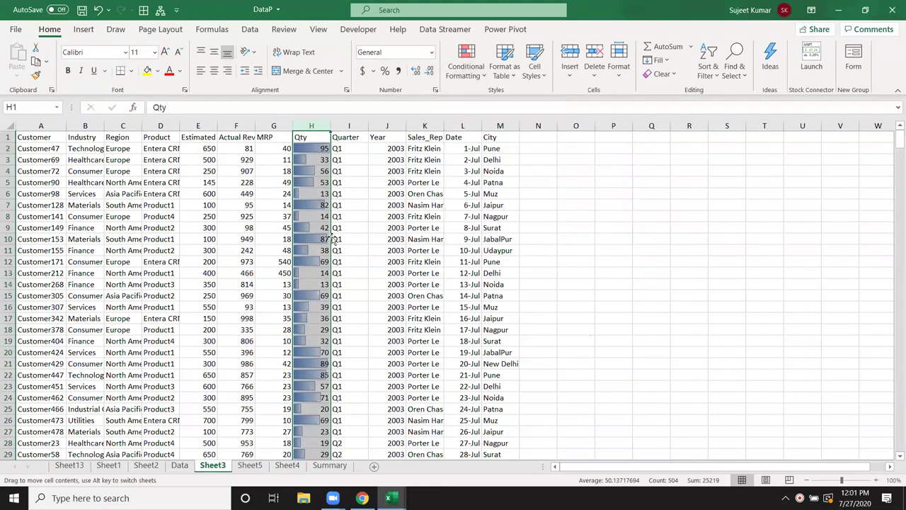
left_click(300, 266)
scroll(345, 328, "down", 4)
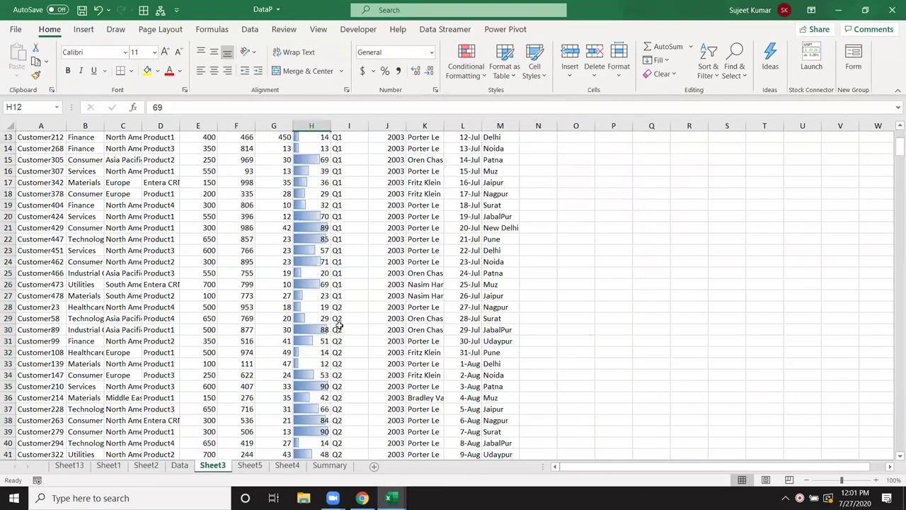
left_click(328, 330)
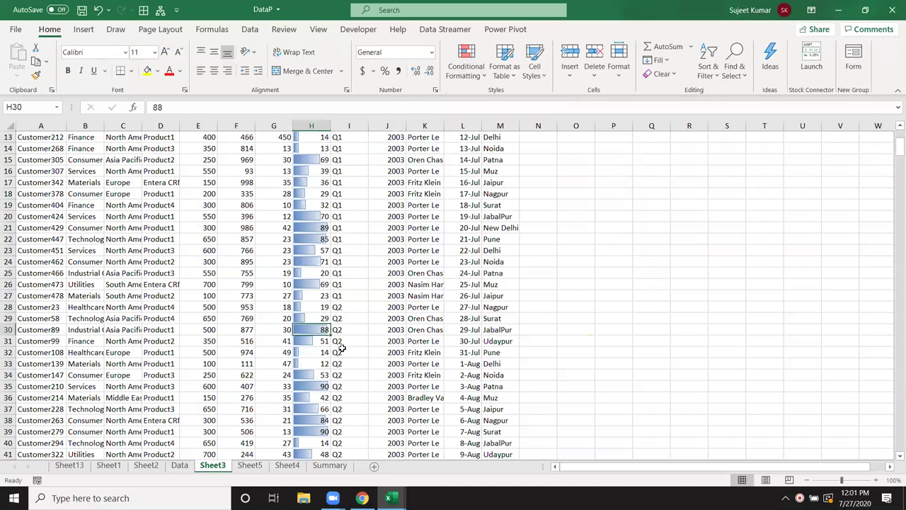
scroll(346, 351, "down", 2)
scroll(352, 363, "down", 1)
left_click(323, 286)
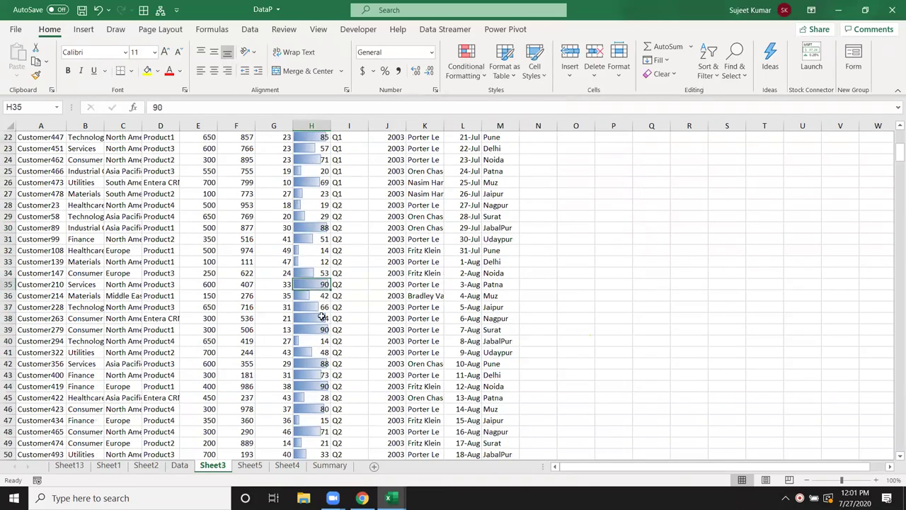
left_click(312, 318)
left_click(299, 342)
scroll(329, 363, "down", 5)
scroll(329, 364, "up", 4)
scroll(330, 363, "down", 4)
scroll(329, 364, "down", 6)
scroll(330, 364, "down", 3)
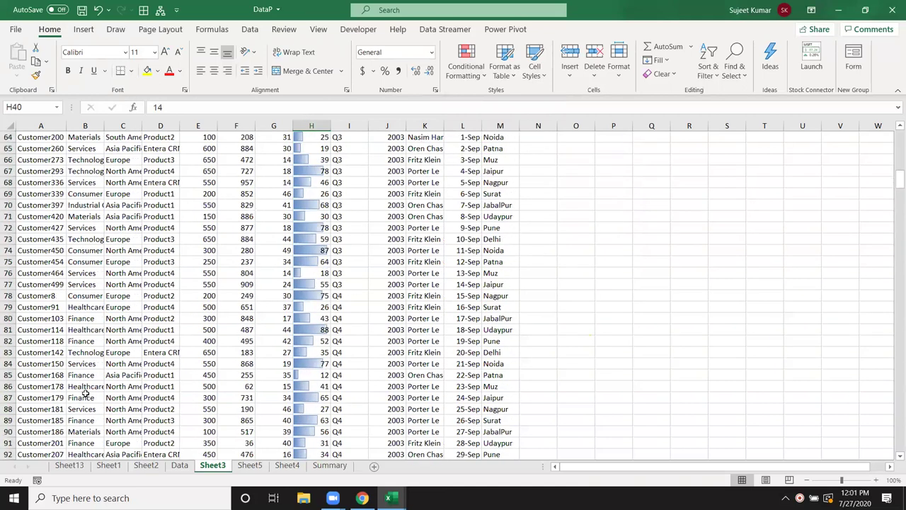
left_click(48, 364)
left_click_drag(96, 364, 511, 364)
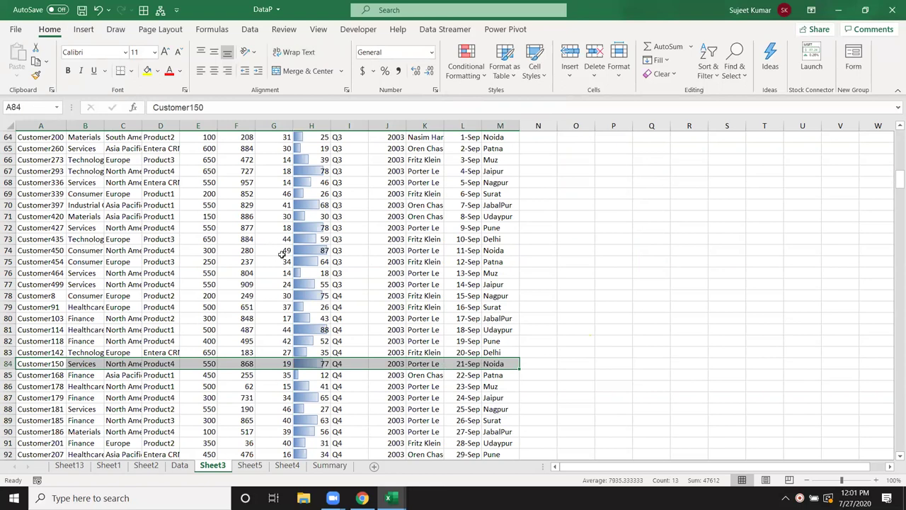
left_click(336, 387)
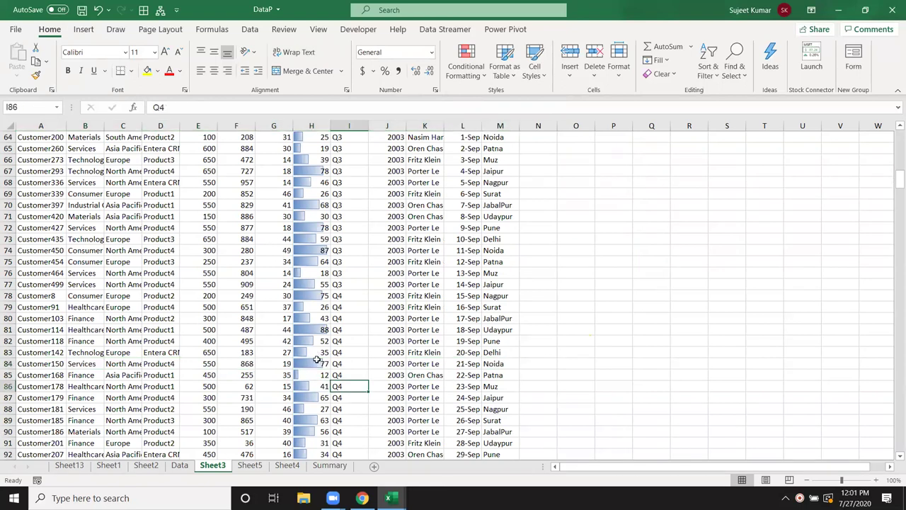
left_click(318, 362)
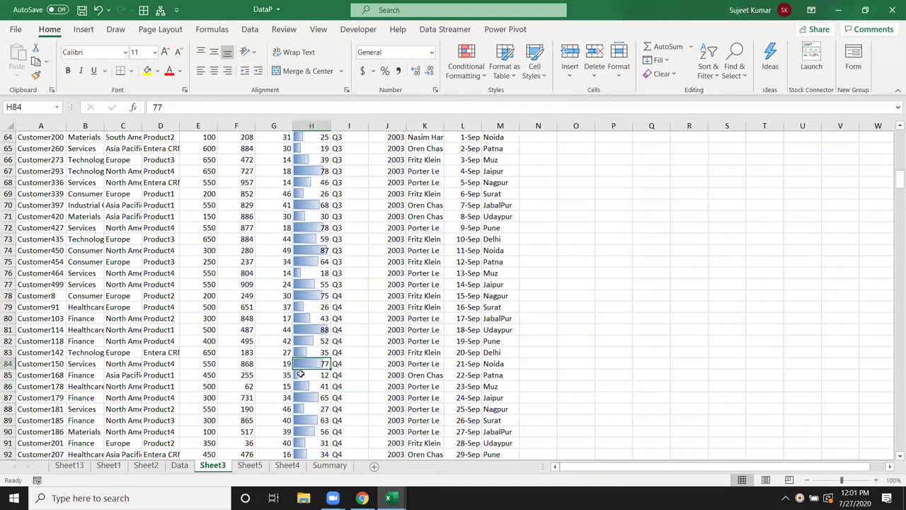
Step: On Sheet5, try gradient data bars on the numbers 1–10, undo them, and preview 3 Arrows icons
left_click(249, 465)
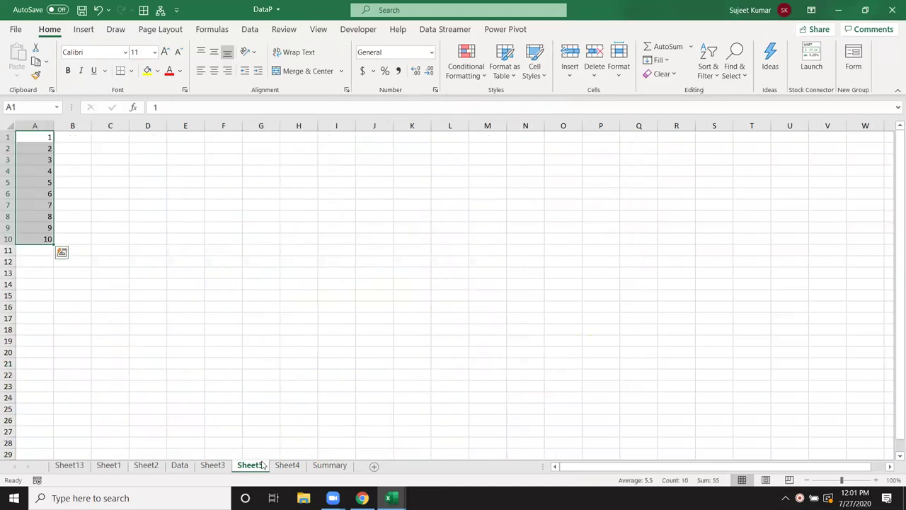
left_click(480, 73)
left_click(569, 170)
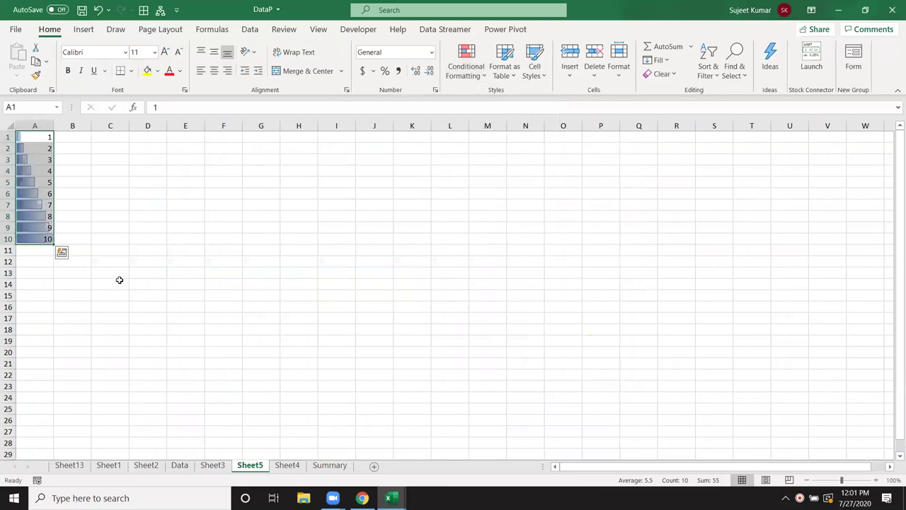
left_click_drag(42, 135, 42, 193)
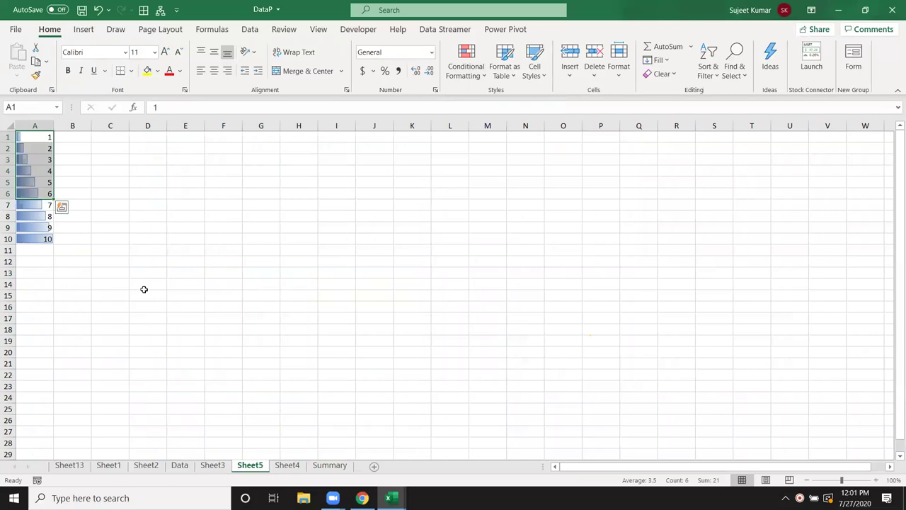
key("ctrl+z")
left_click(463, 75)
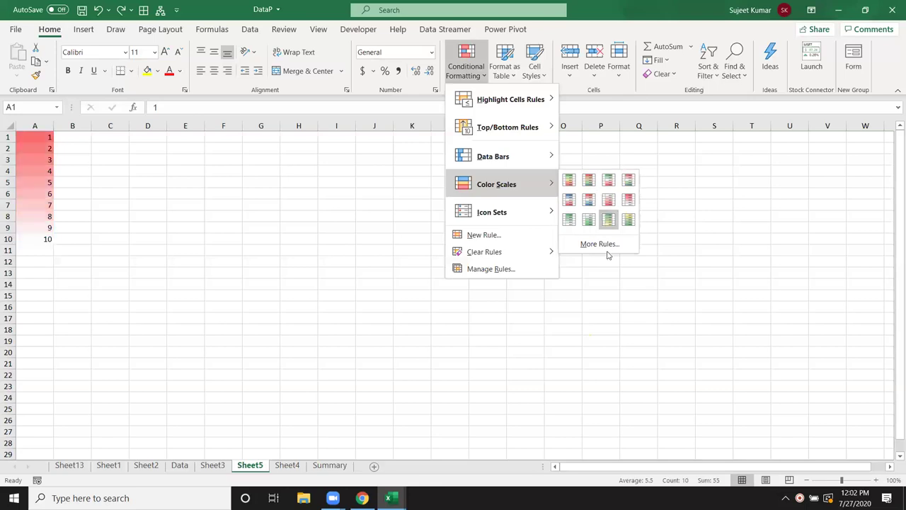
mouse_move(492, 212)
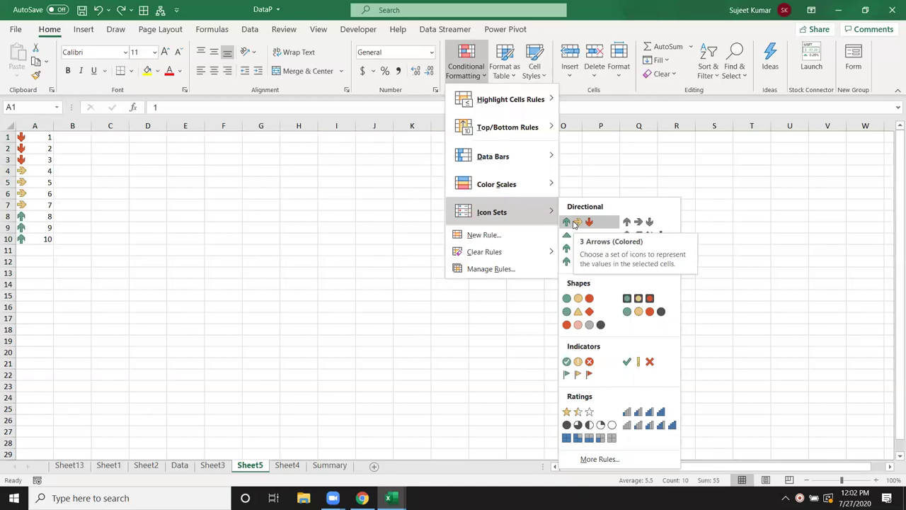
Step: Dismiss the icon set preview and enter the headings Q1 in E4 and Q2 in F4
left_click(414, 202)
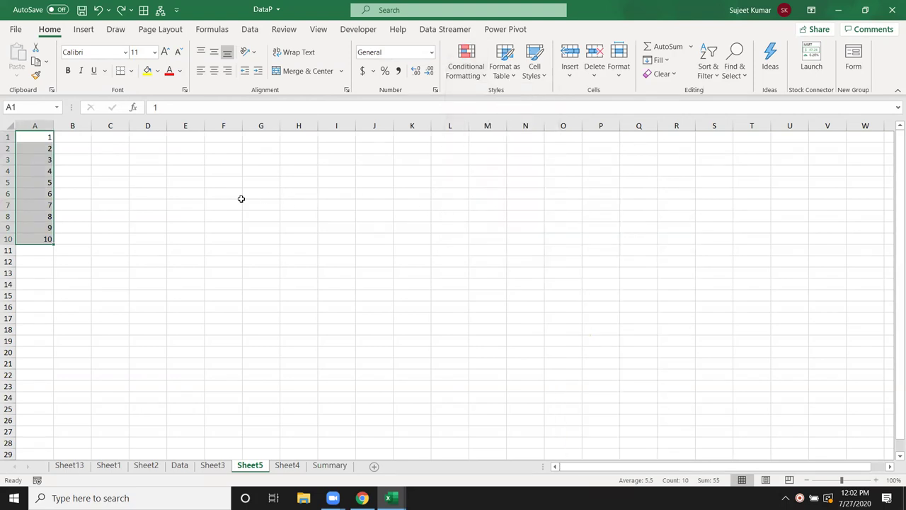
left_click(193, 173)
type("Q1")
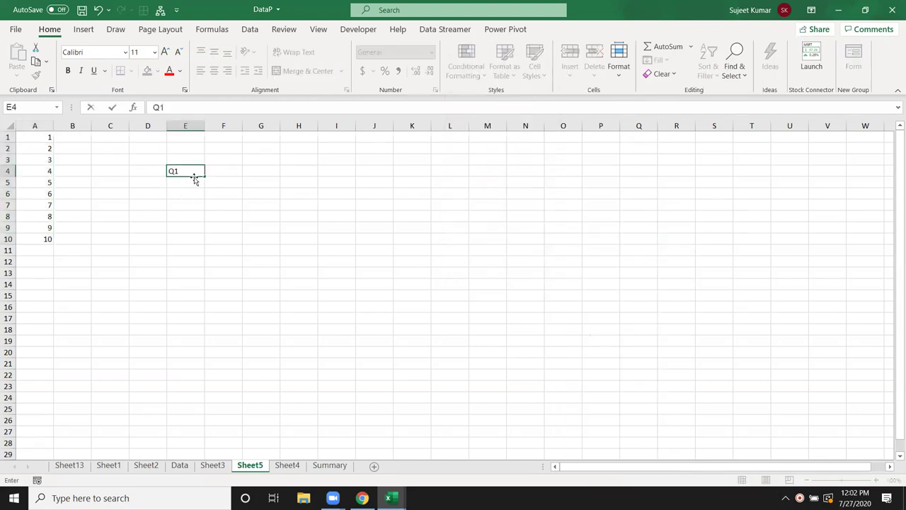
key("Tab")
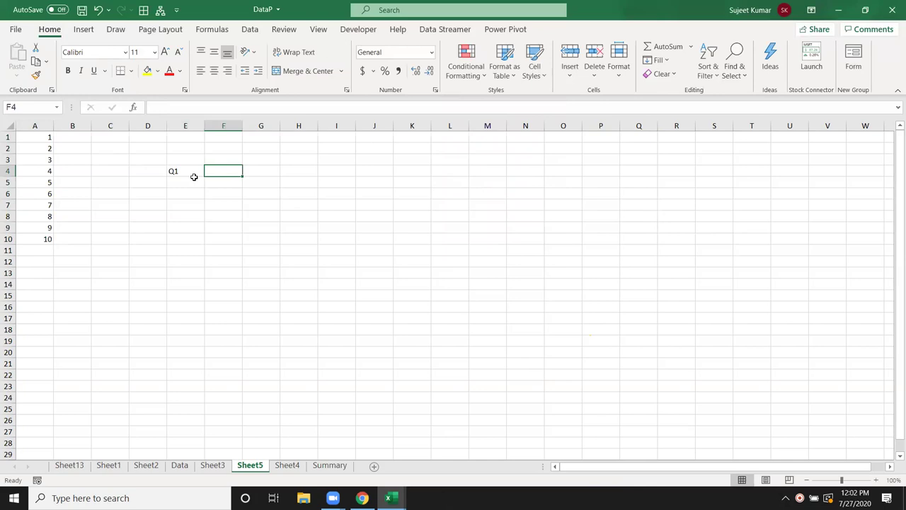
type("Q2")
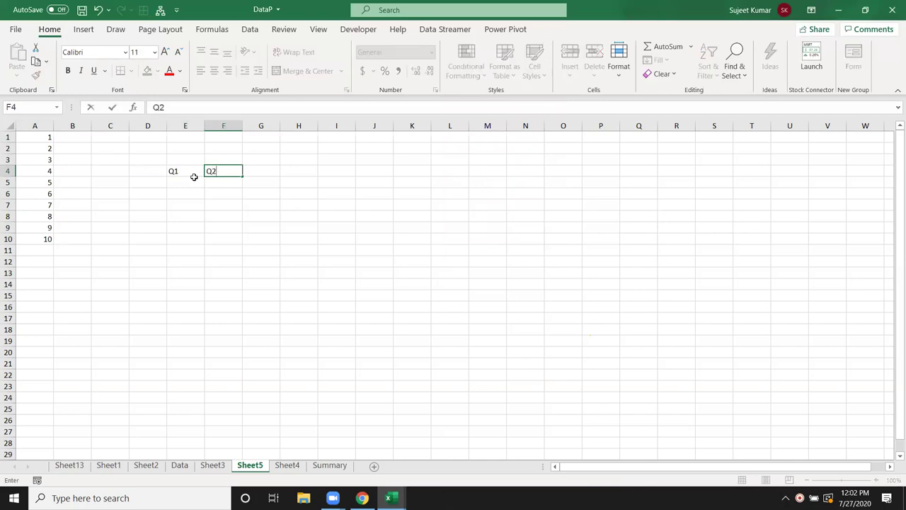
key("Return")
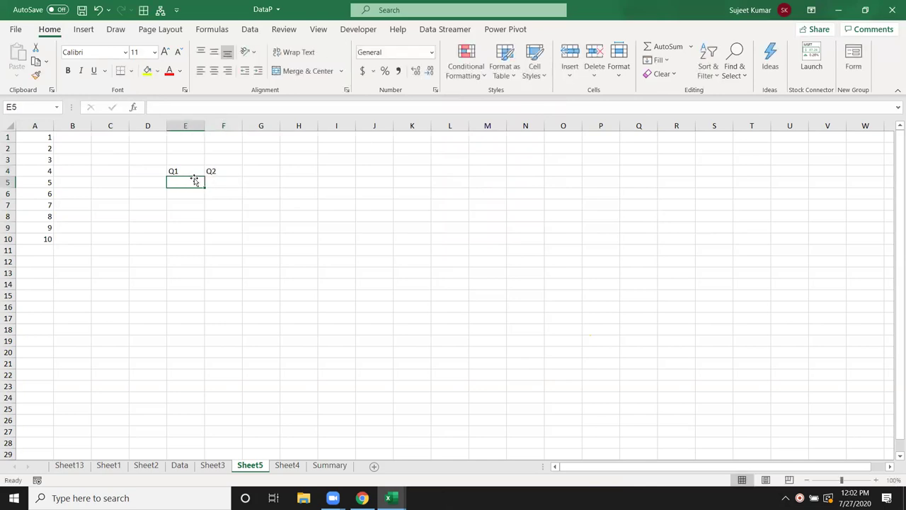
Step: Enter 10 in E5 and 15 in F5 beneath the headings
type("10")
key("Return")
key("Up")
key("Right")
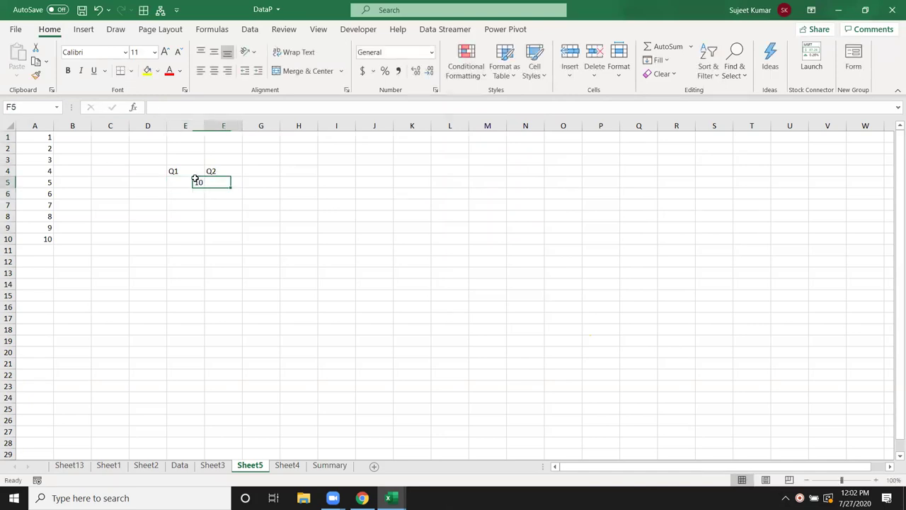
type("15")
key("Return")
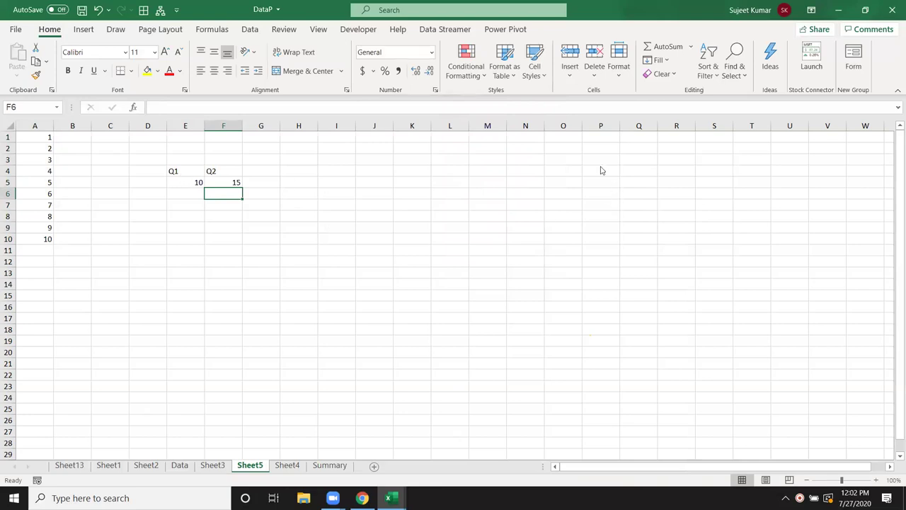
Step: Apply the 3 Arrows (Colored) icon set to the values 10 and 15 in E5:F5
left_click_drag(181, 184, 222, 182)
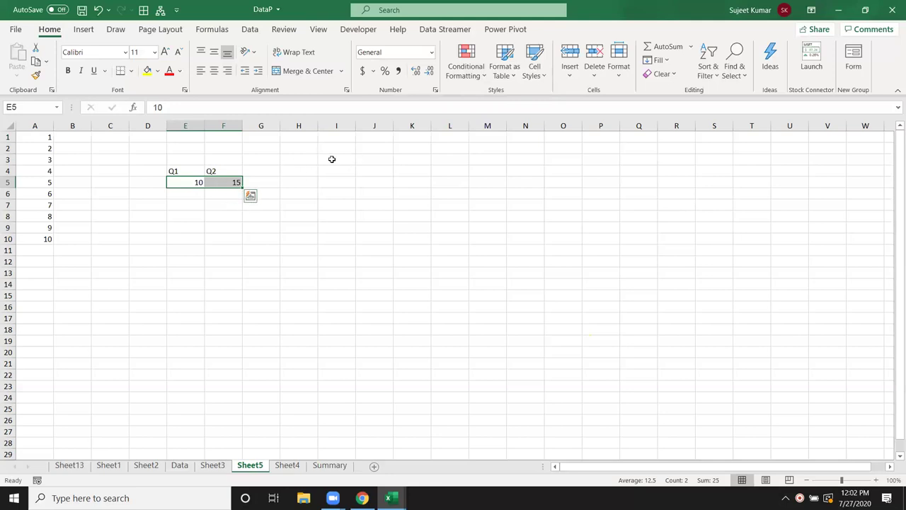
left_click_drag(269, 182, 268, 182)
left_click_drag(198, 181, 235, 182)
left_click(465, 67)
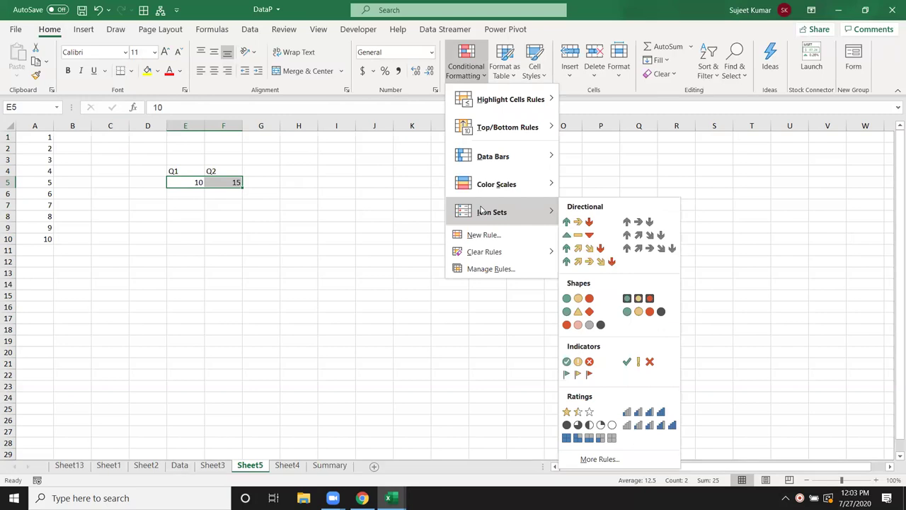
left_click(570, 221)
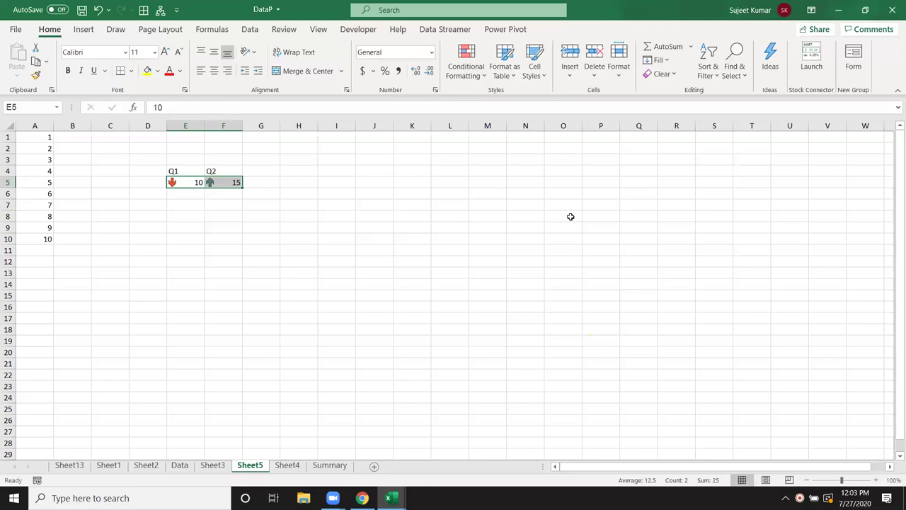
Step: Change the Q1 value in E5 to 20 so its arrow turns up
key("Left")
key("Right")
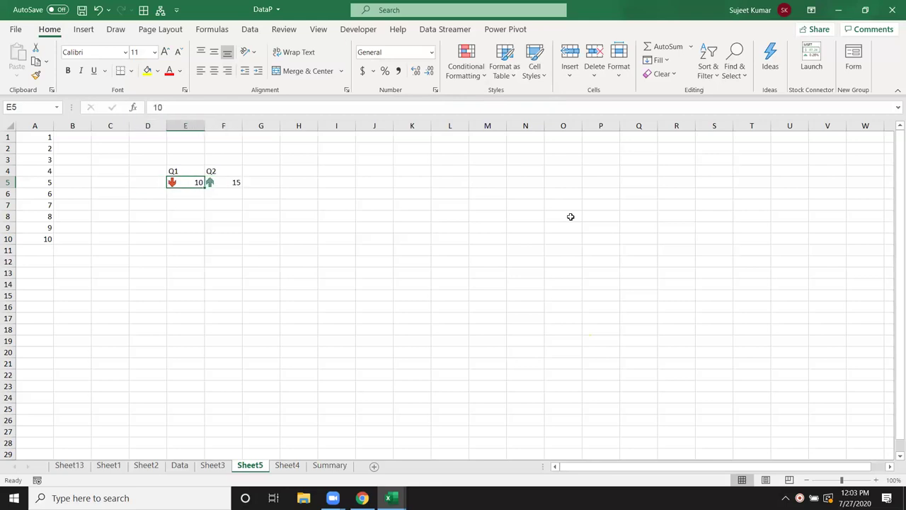
type("20")
key("Return")
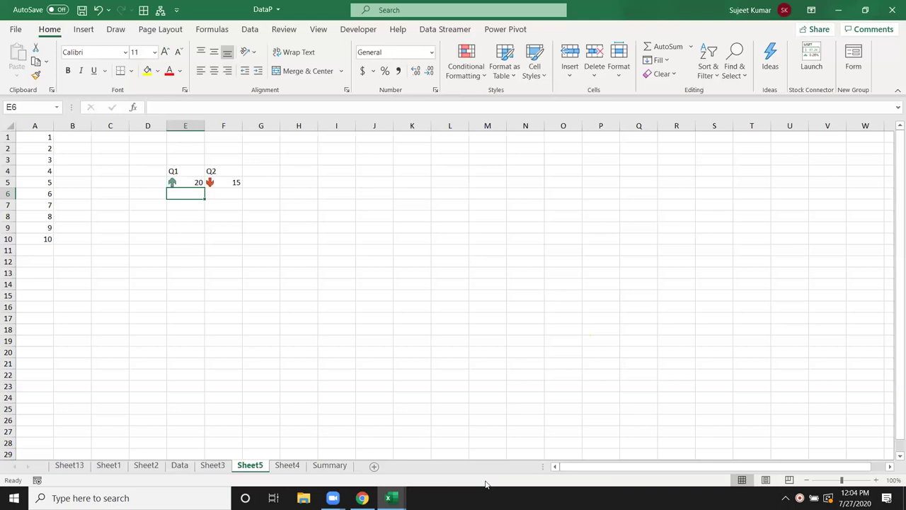
left_click(464, 261)
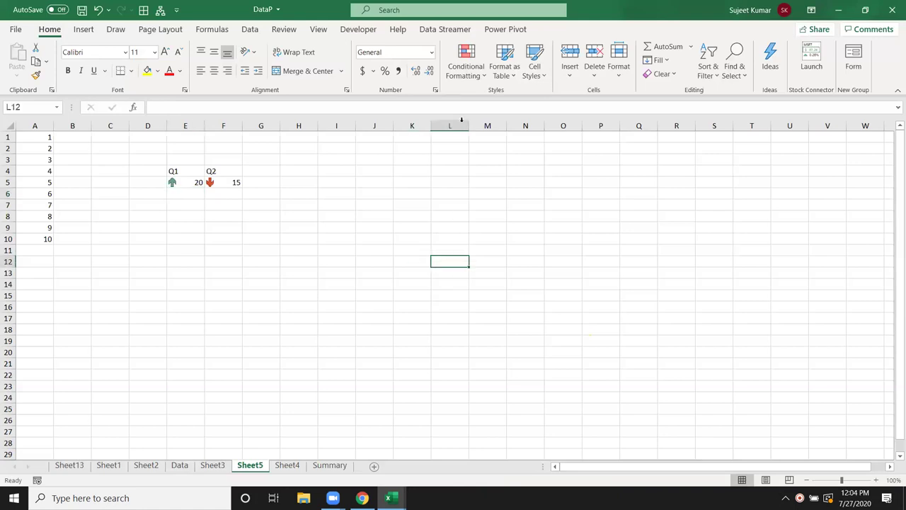
left_click(476, 78)
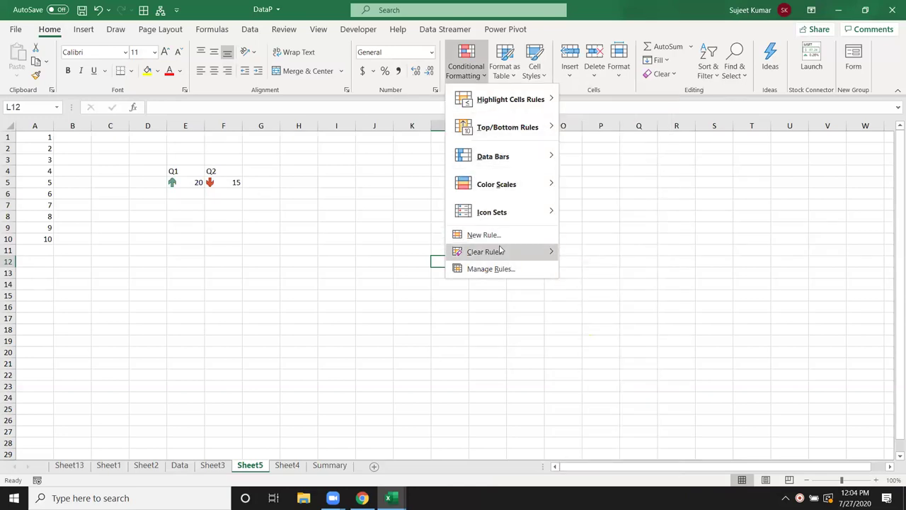
left_click(258, 263)
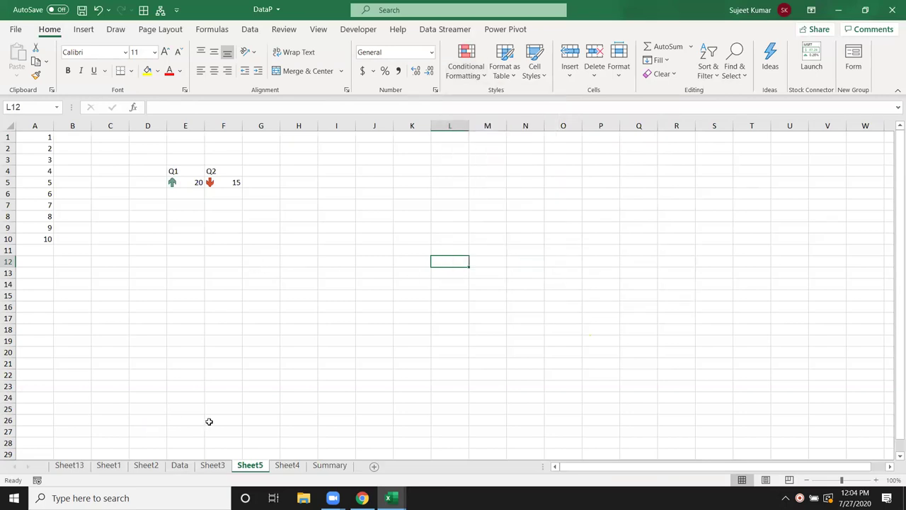
left_click(465, 76)
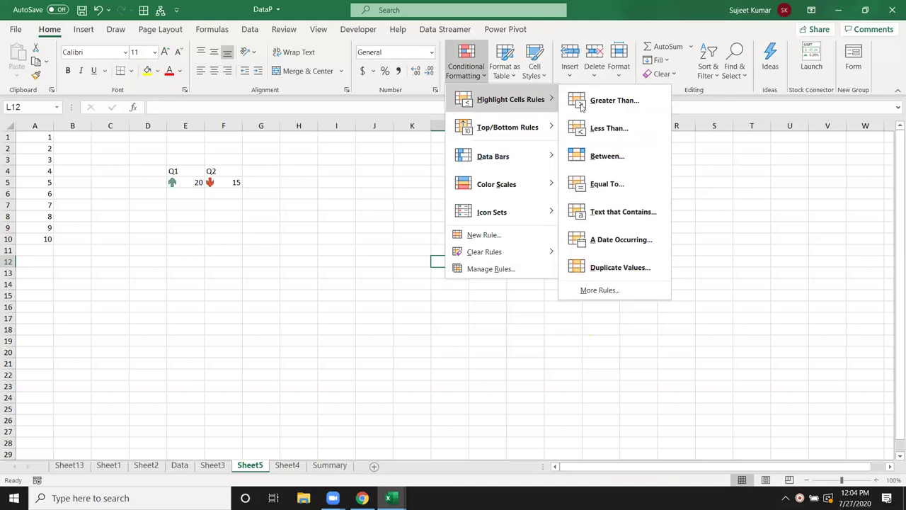
mouse_move(510, 99)
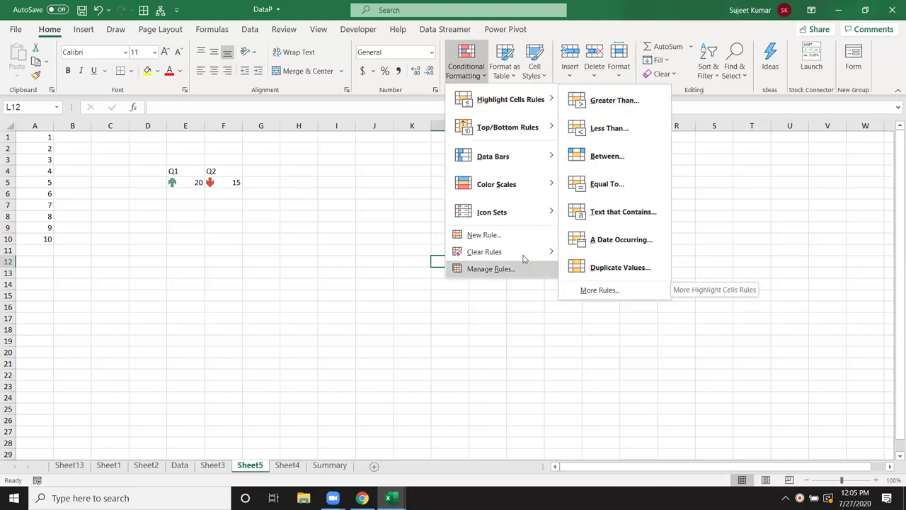
left_click(513, 236)
mouse_move(581, 154)
left_mouse_down()
mouse_move(579, 194)
mouse_move(575, 133)
left_mouse_up()
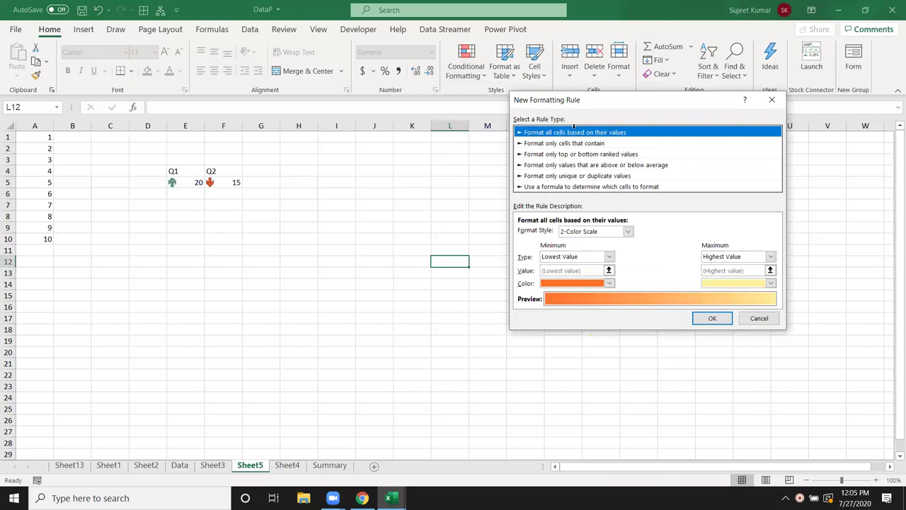
key("Escape")
left_click(466, 66)
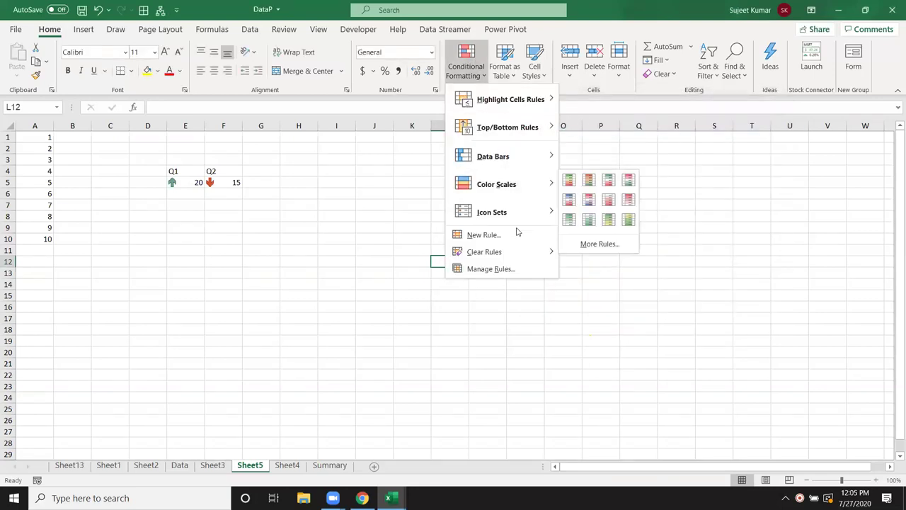
mouse_move(484, 252)
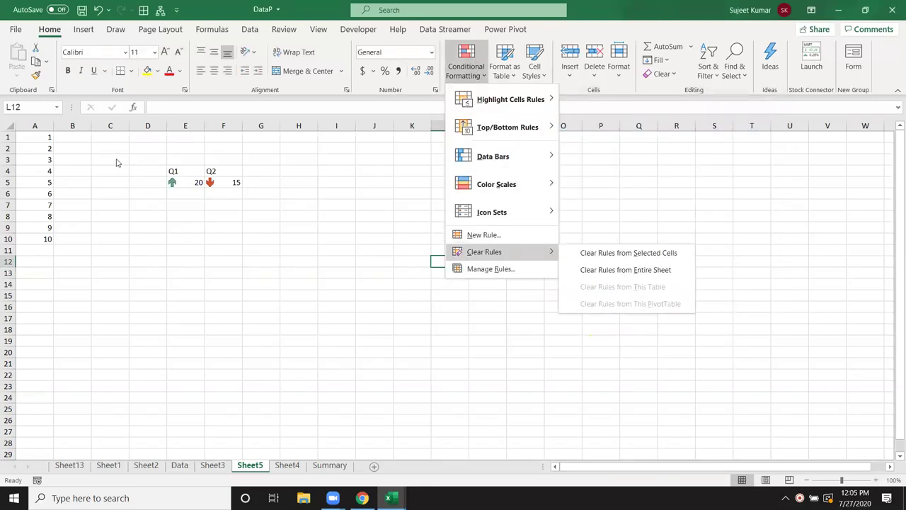
left_click(97, 157)
left_click_drag(97, 157, 311, 251)
left_click(367, 295)
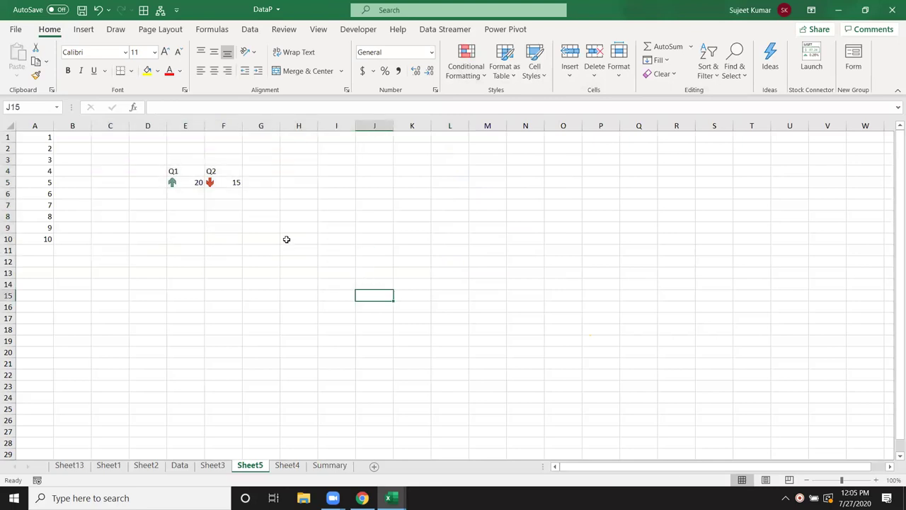
Step: Return to Sheet3, select the Qty values in column H, and open Conditional Formatting
left_click(211, 466)
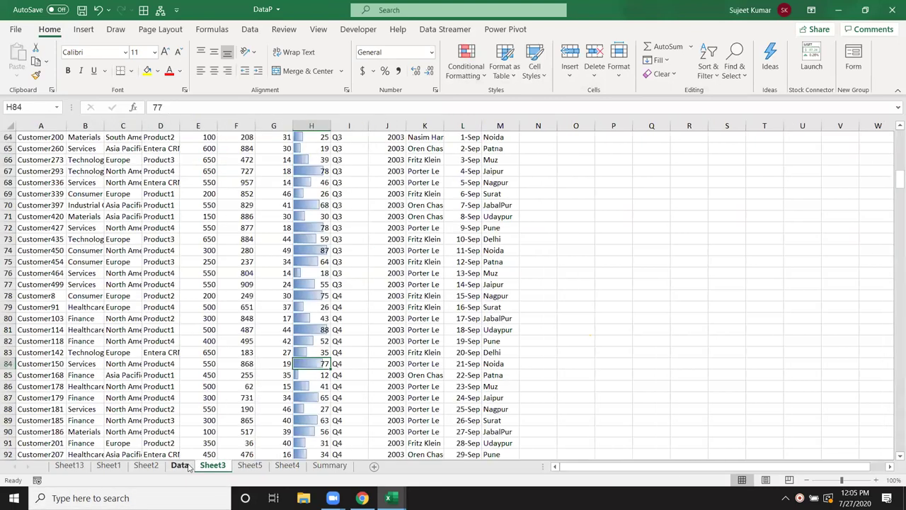
left_click(273, 216)
scroll(294, 216, "up", 2)
scroll(312, 198, "up", 2)
left_click(321, 135)
key("ctrl+shift+Down")
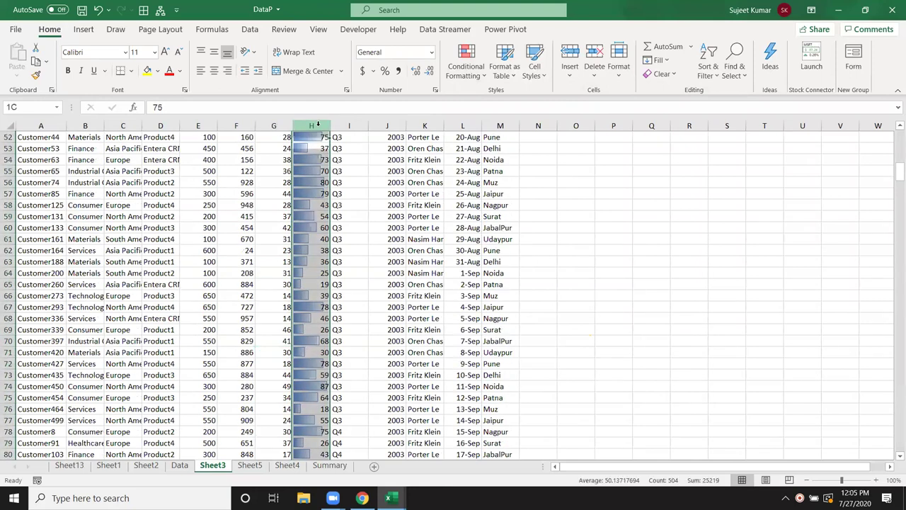
left_click(467, 70)
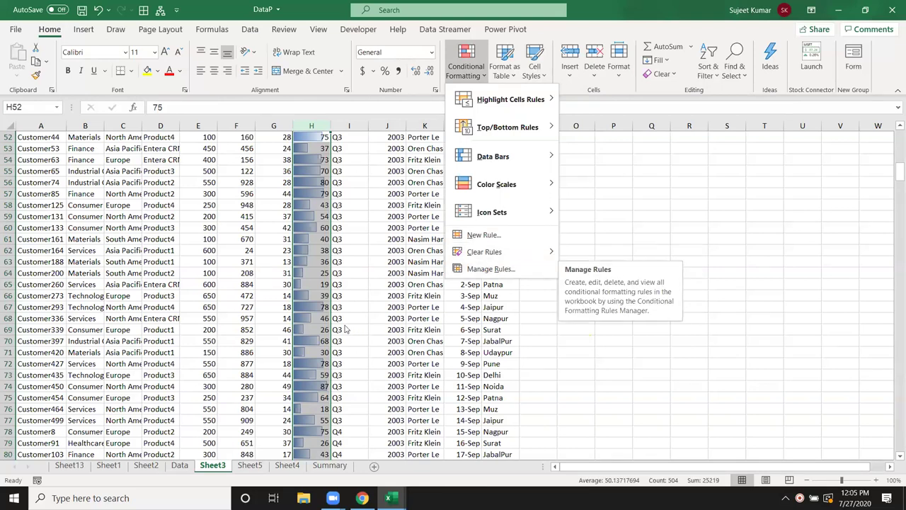
left_click(359, 303)
left_click(412, 273)
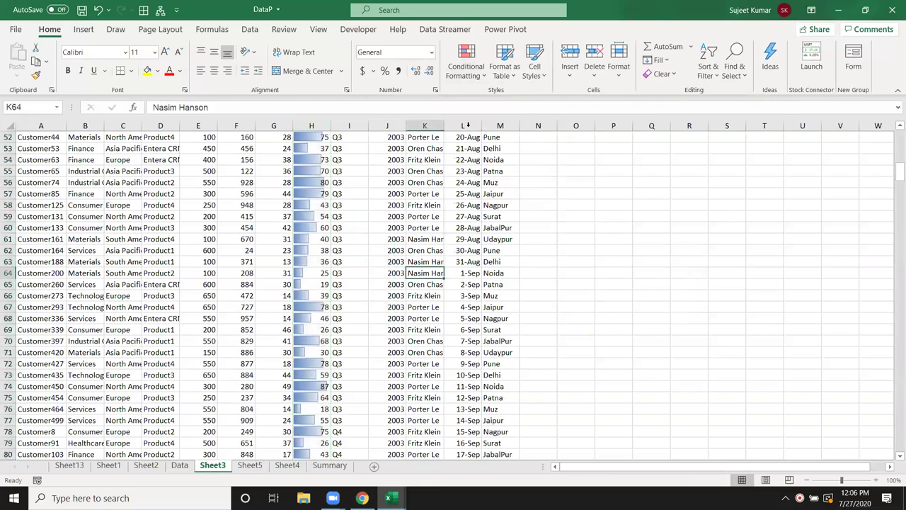
left_click(466, 63)
left_click(490, 268)
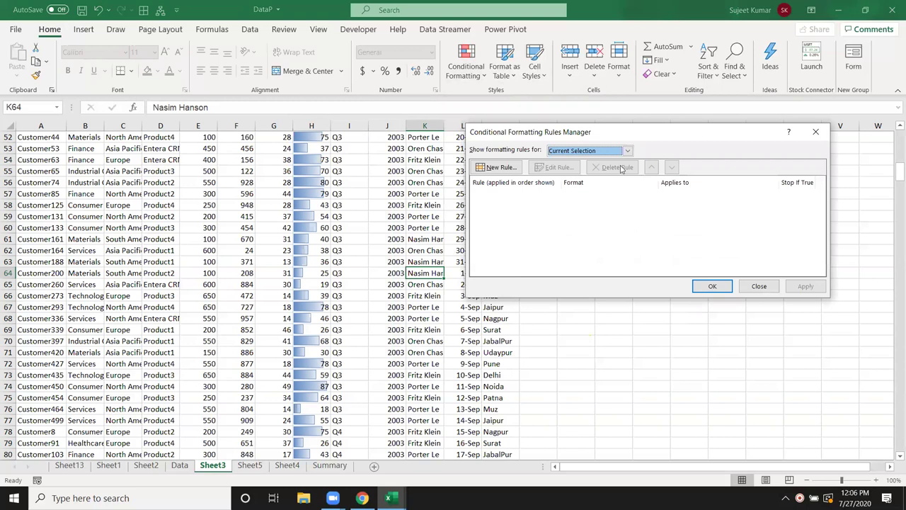
left_click(627, 150)
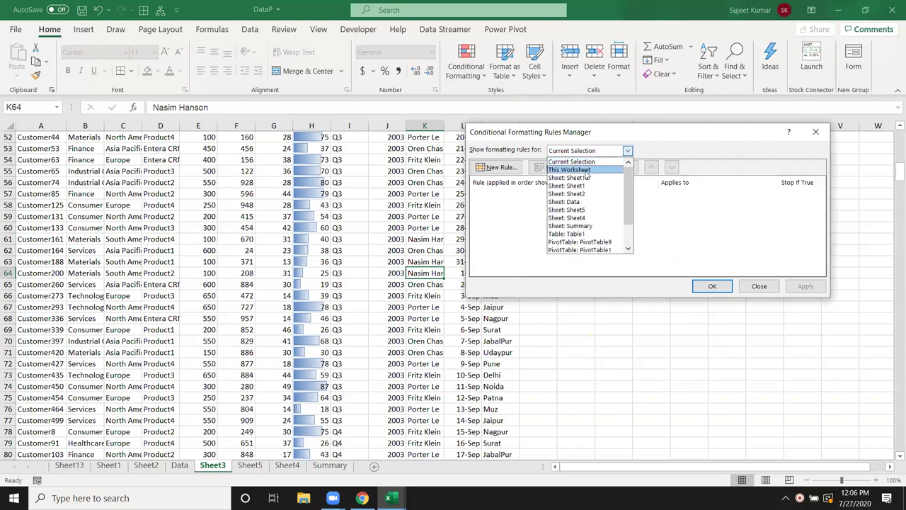
left_click(586, 171)
left_click(513, 201)
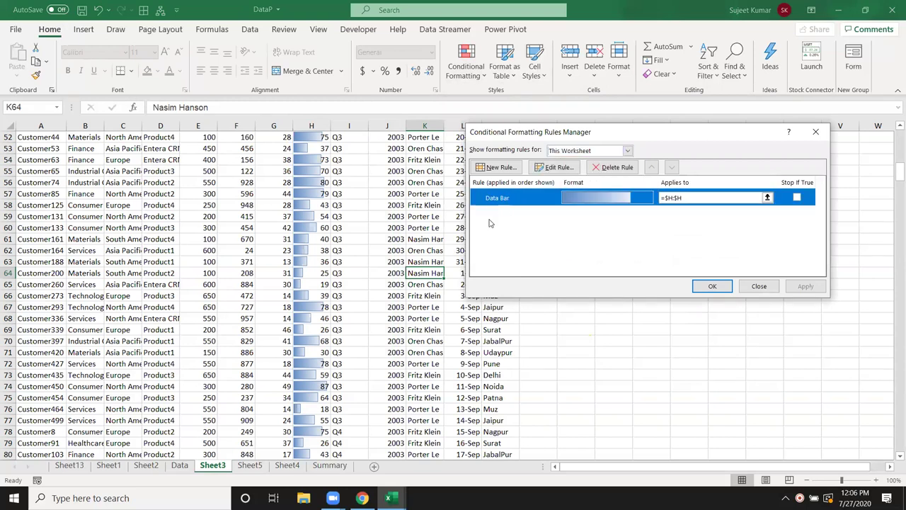
left_click(742, 289)
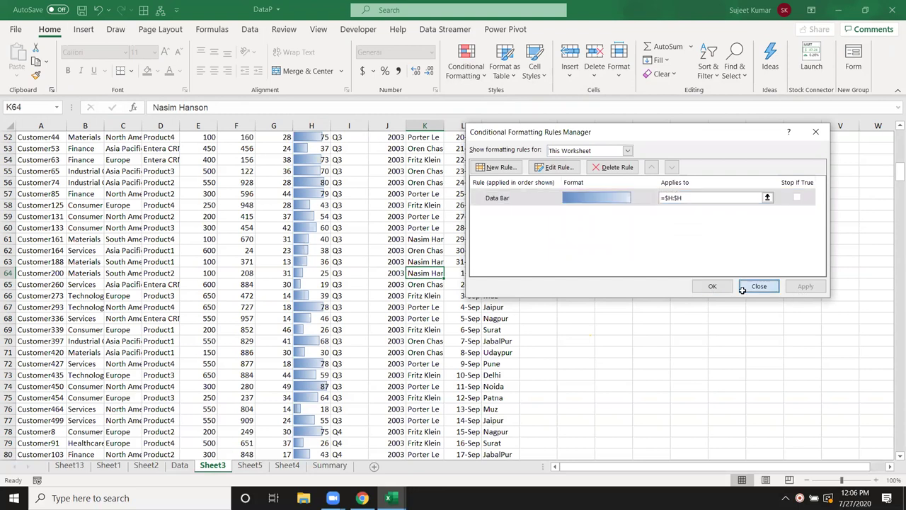
left_click(311, 125)
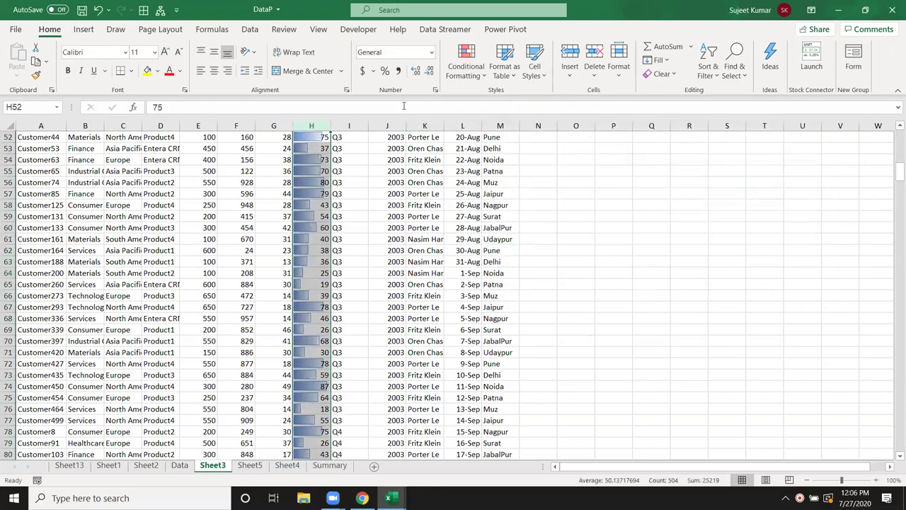
left_click(462, 71)
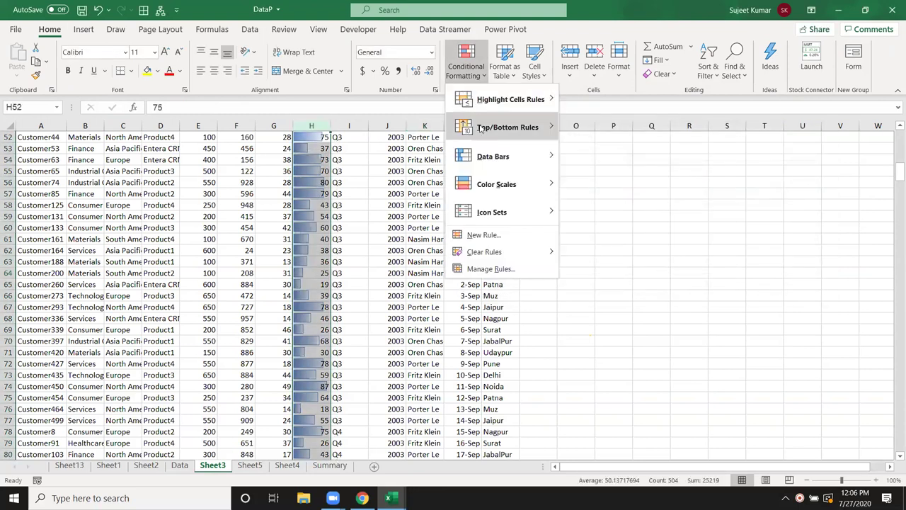
left_click(496, 268)
double_click(508, 200)
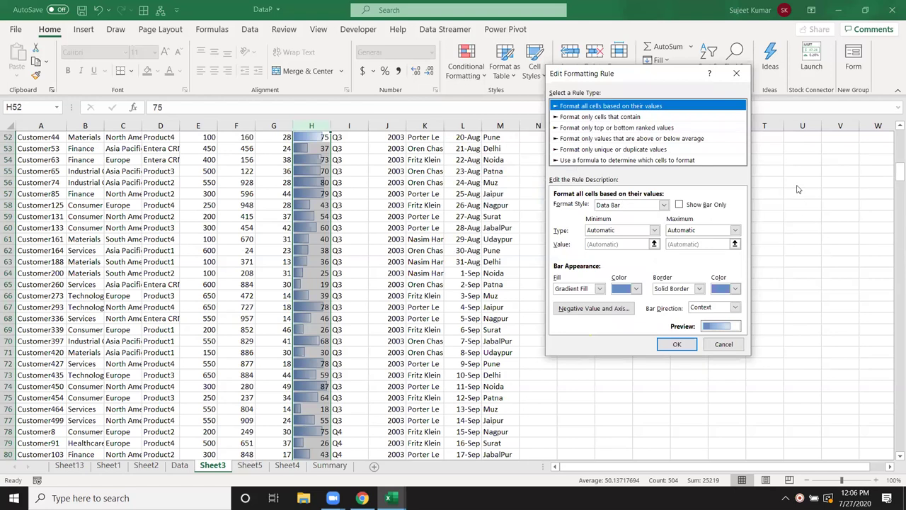
left_click(736, 73)
left_click(759, 286)
scroll(248, 318, "up", 5)
left_click(338, 125)
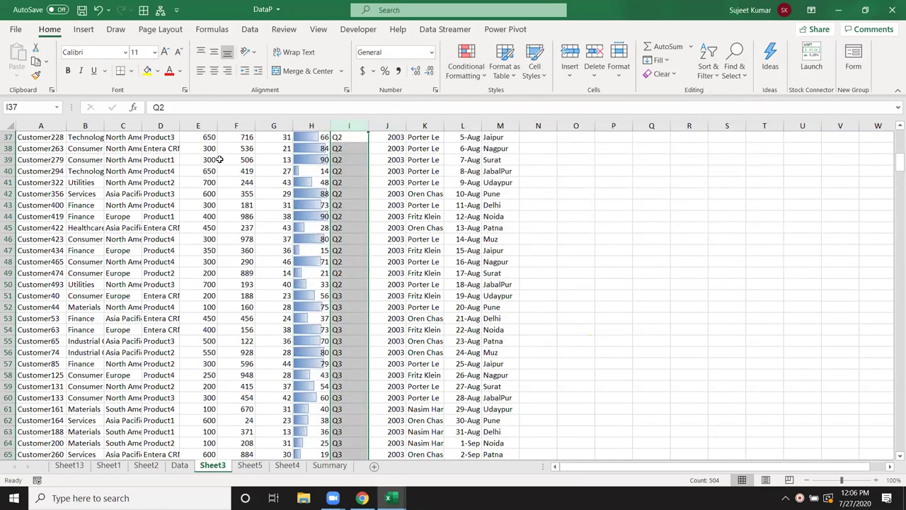
Step: Add a Greater Than 500 highlight rule to the Estimated column E
left_click(206, 126)
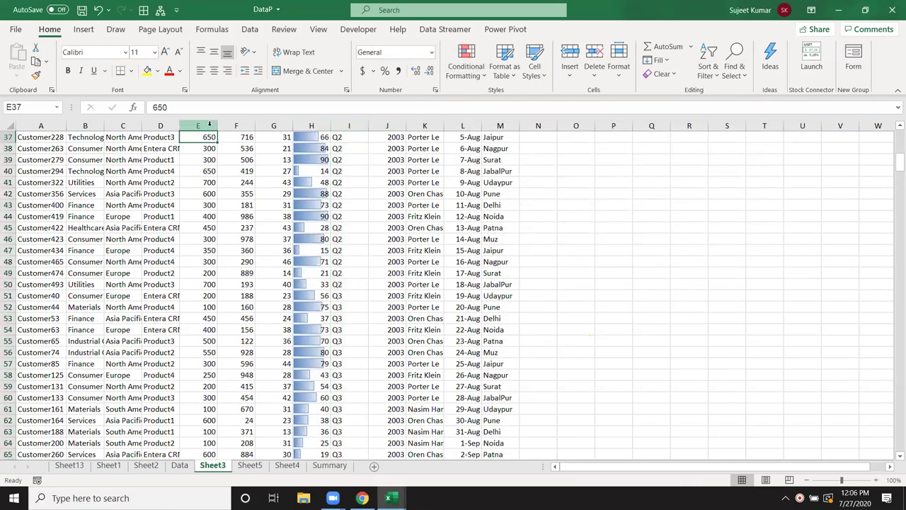
left_click(466, 63)
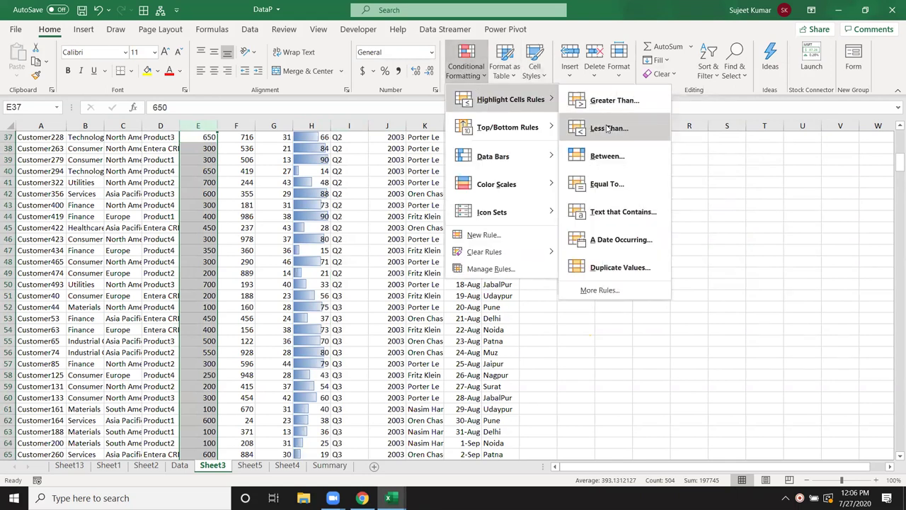
left_click(595, 101)
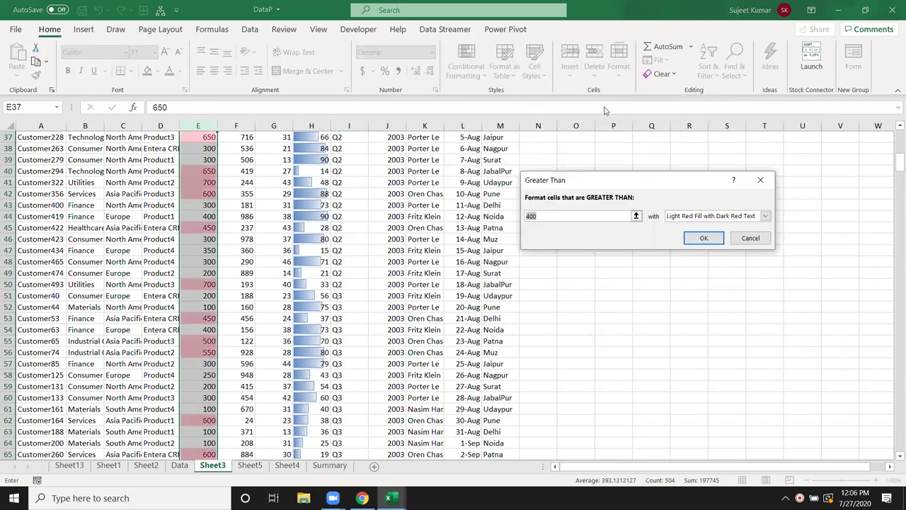
type("500")
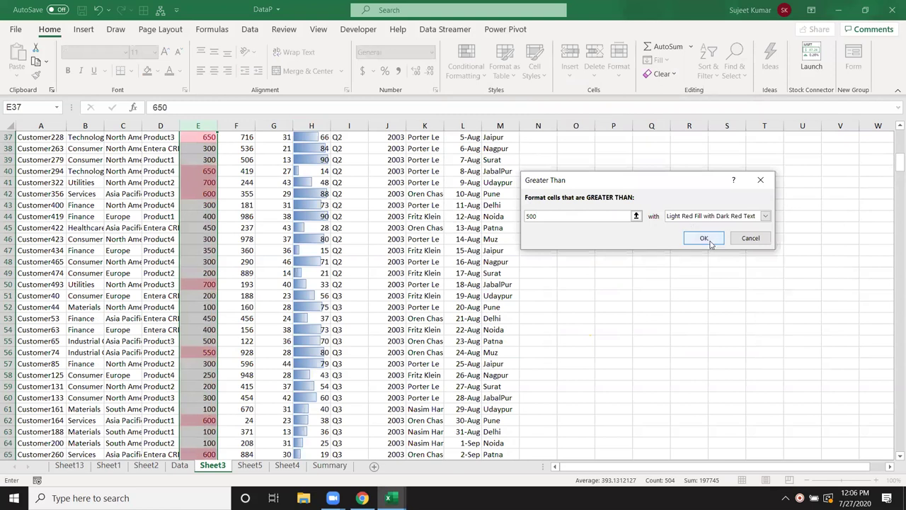
left_click(703, 238)
scroll(367, 218, "up", 3)
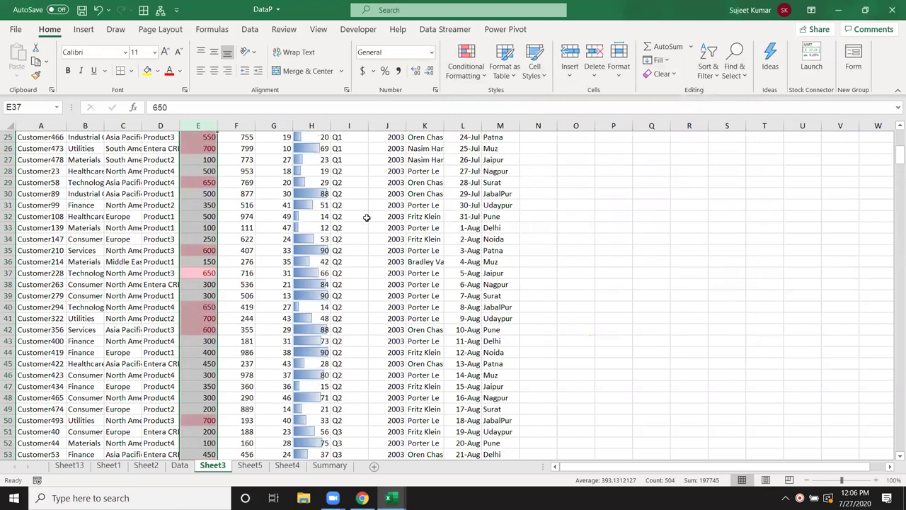
scroll(367, 218, "up", 6)
scroll(366, 218, "up", 3)
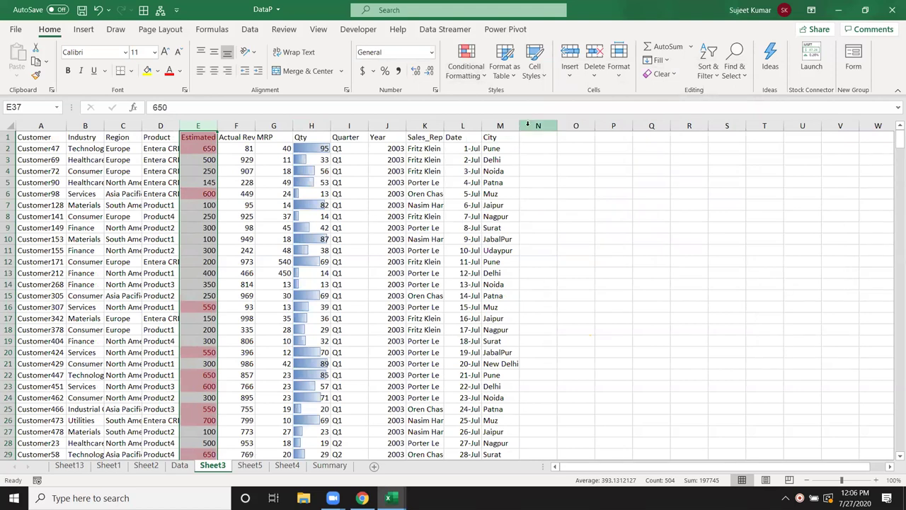
Step: In the Rules Manager, edit the greater-than rule's threshold from 500 to 700
left_click(478, 79)
left_click(496, 268)
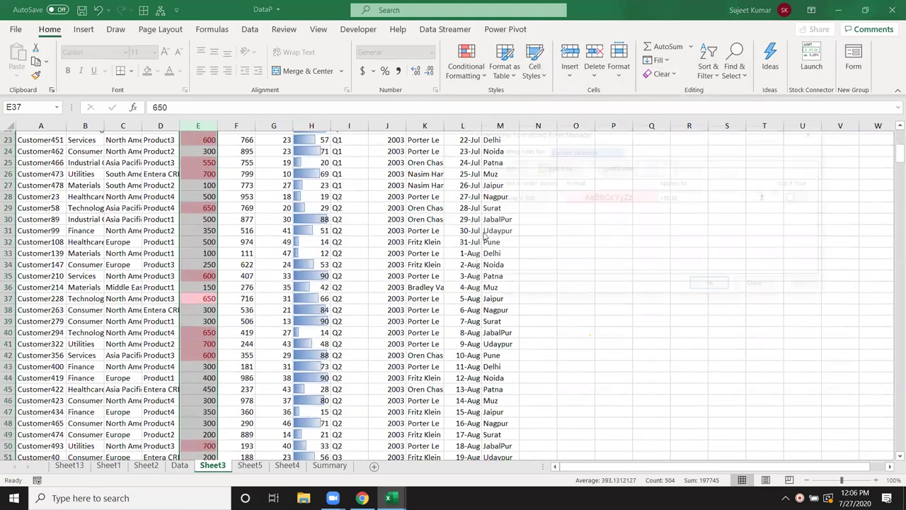
double_click(566, 198)
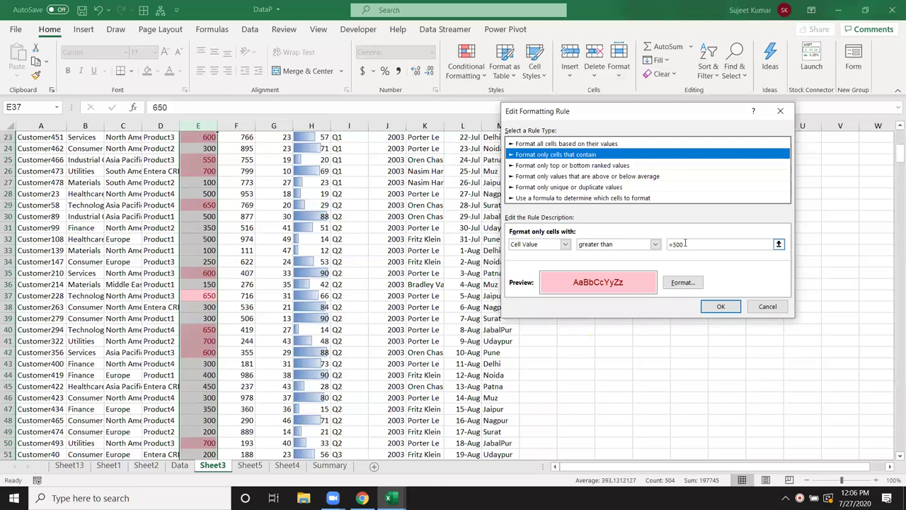
double_click(682, 243)
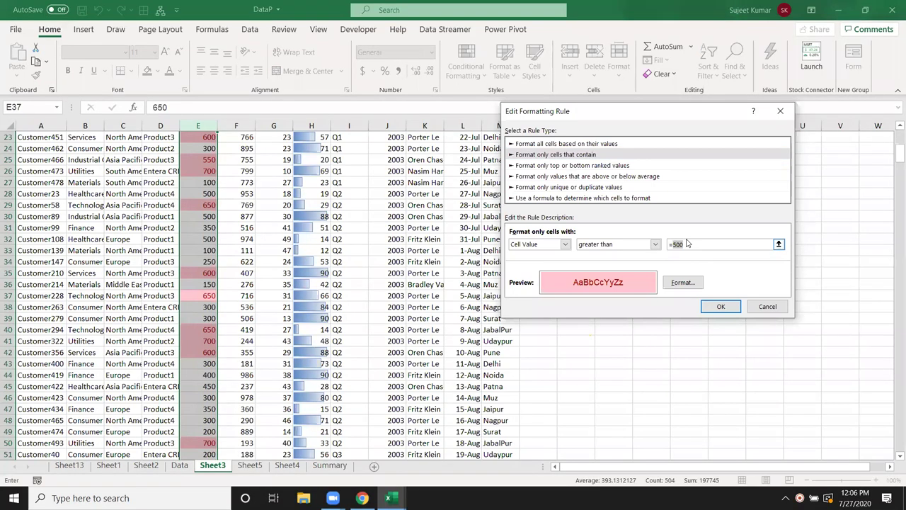
type("70")
Step: Give the rule a green fill, apply it to column E, and select cell E10
left_click(683, 284)
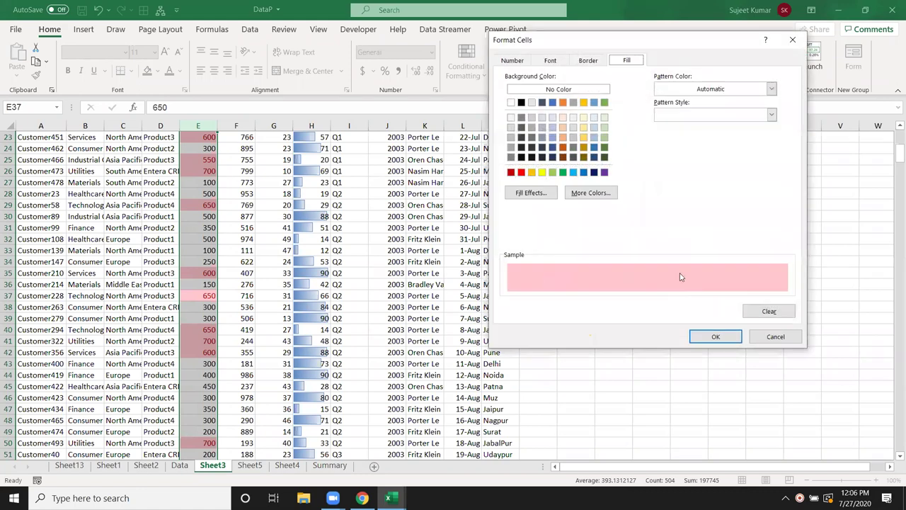
left_click(563, 172)
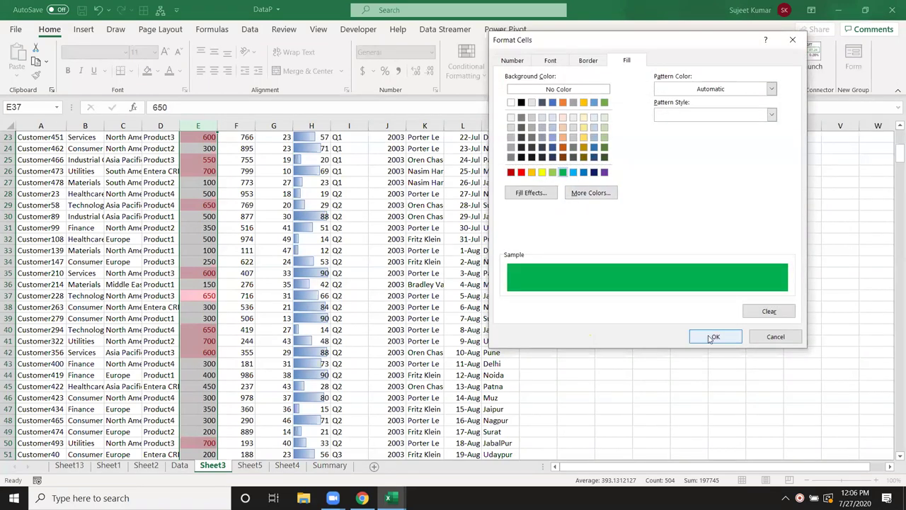
left_click(729, 337)
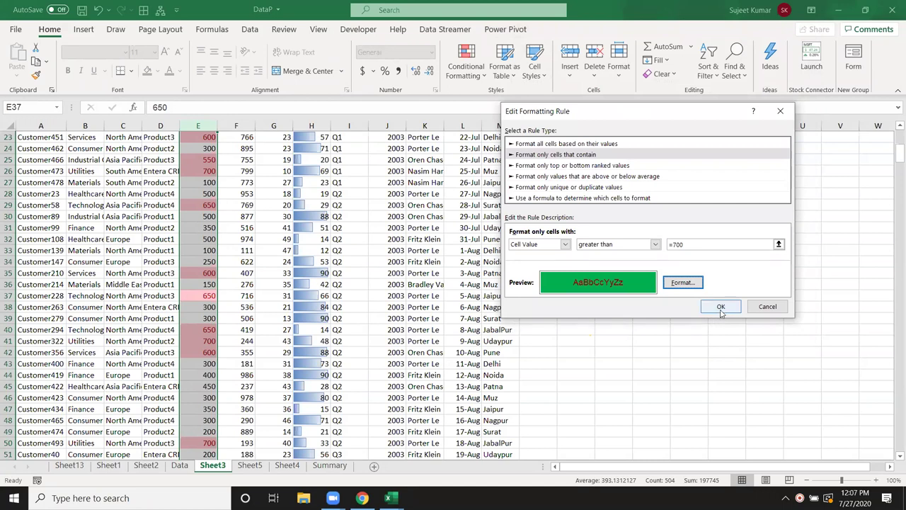
left_click(722, 309)
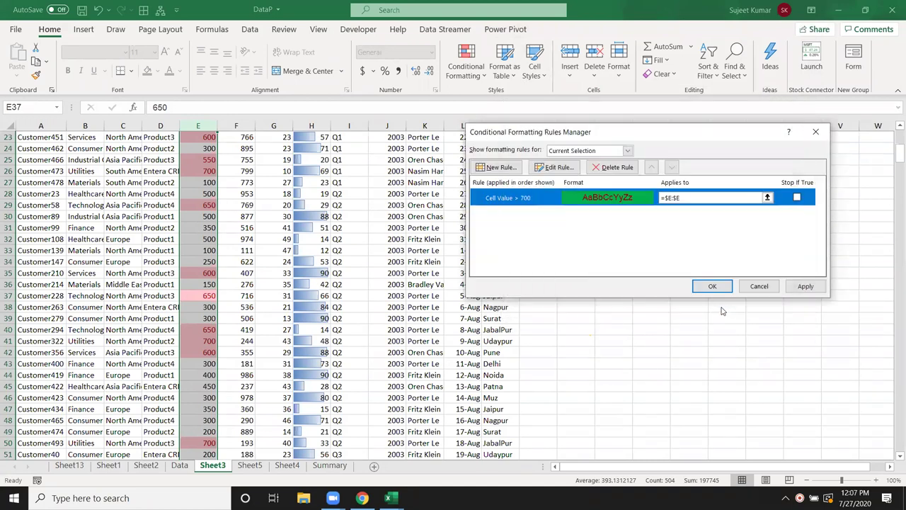
left_click(804, 292)
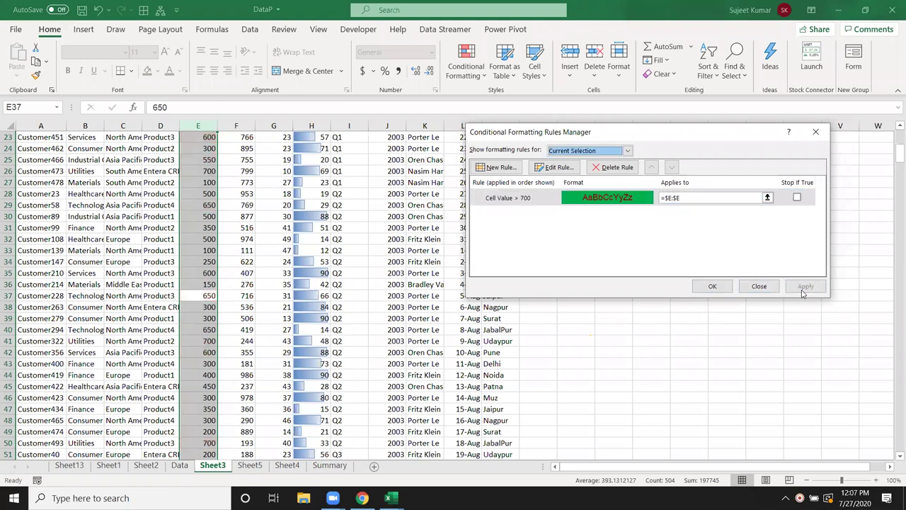
left_click(712, 286)
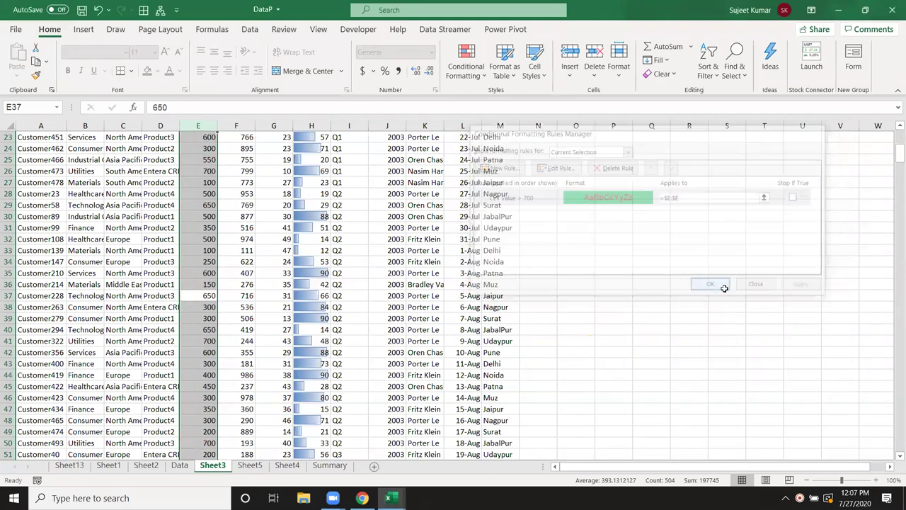
left_click(296, 261)
scroll(296, 261, "up", 7)
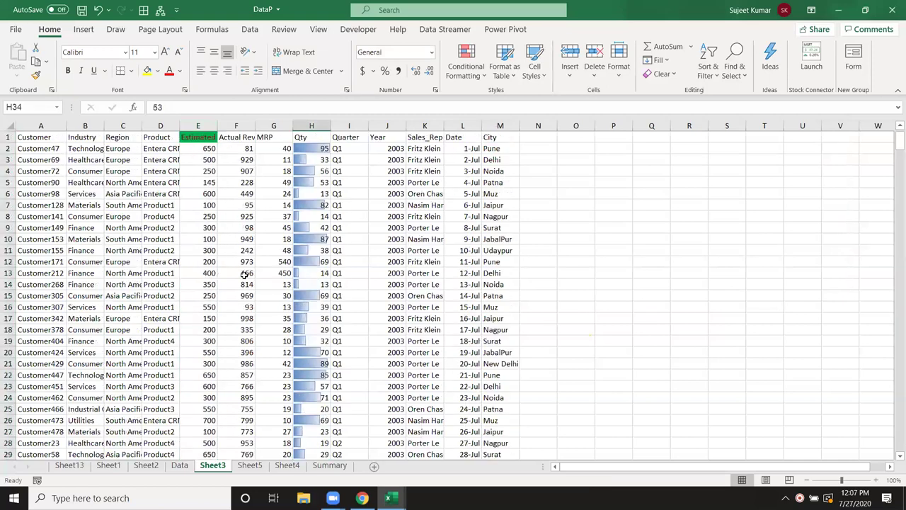
left_click(200, 239)
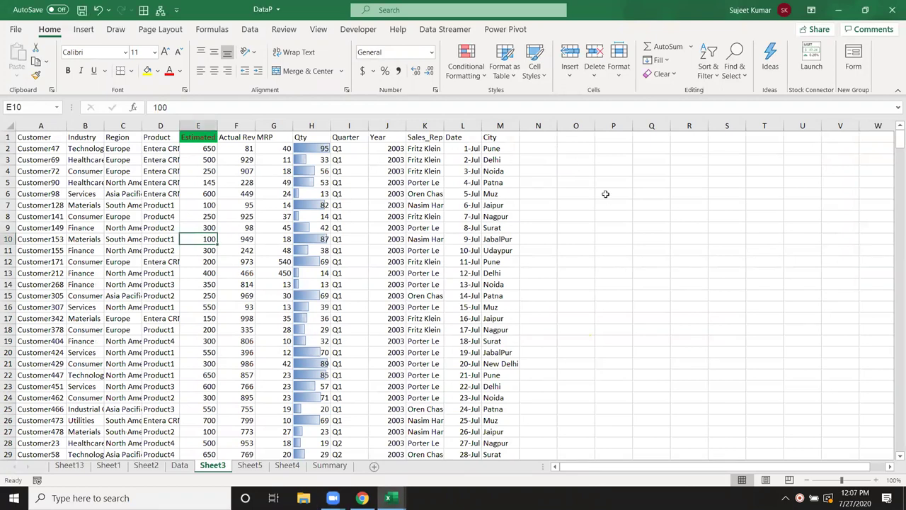
Step: Minimise Excel with Win+D and refresh the desktop
key("super+d")
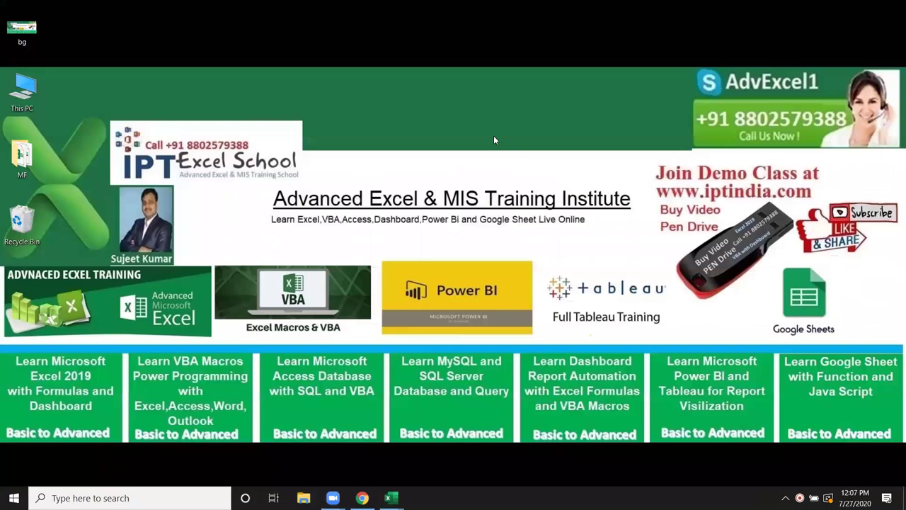
right_click(493, 136)
left_click(524, 173)
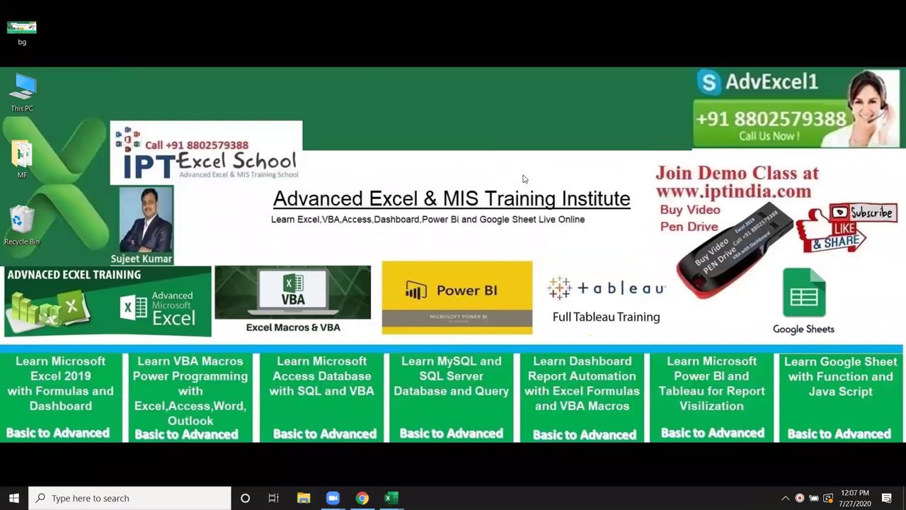